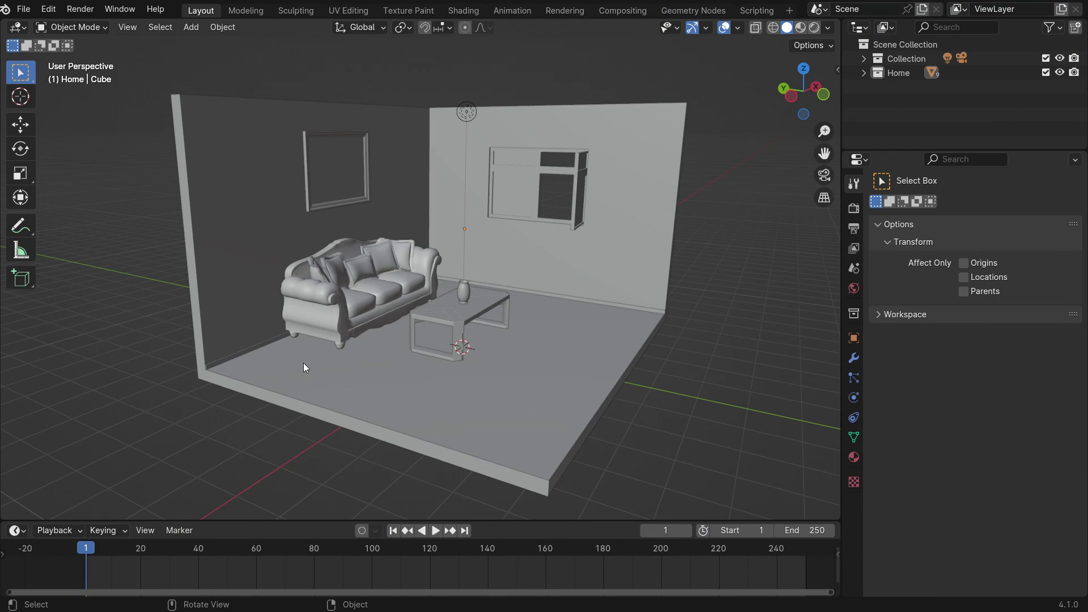
# Set the viewport shading colour to Random so each room object gets its own colour
pyautogui.click(829, 28)
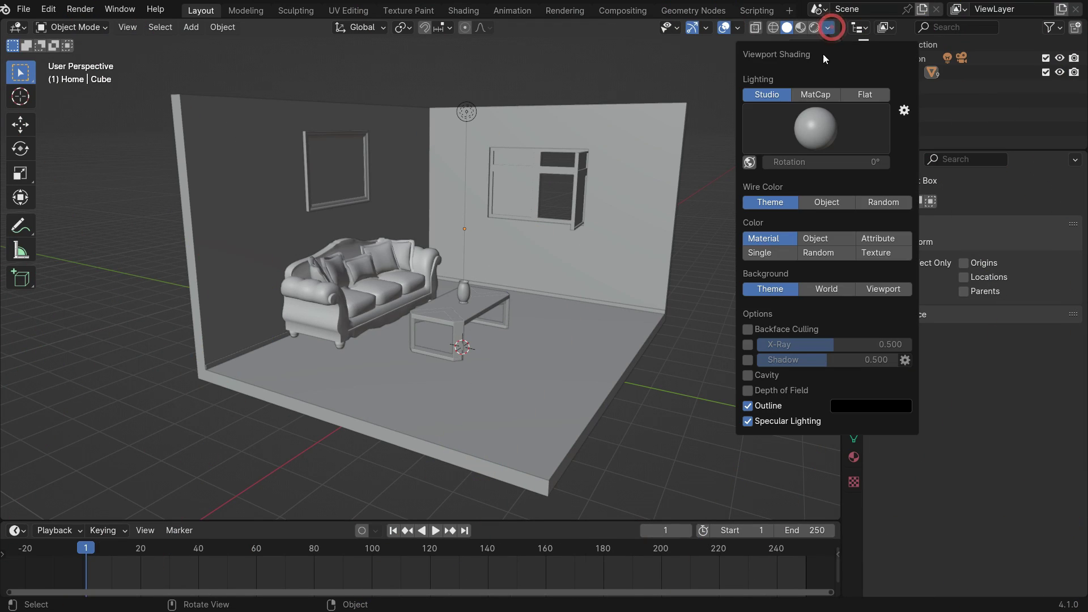
pyautogui.click(834, 251)
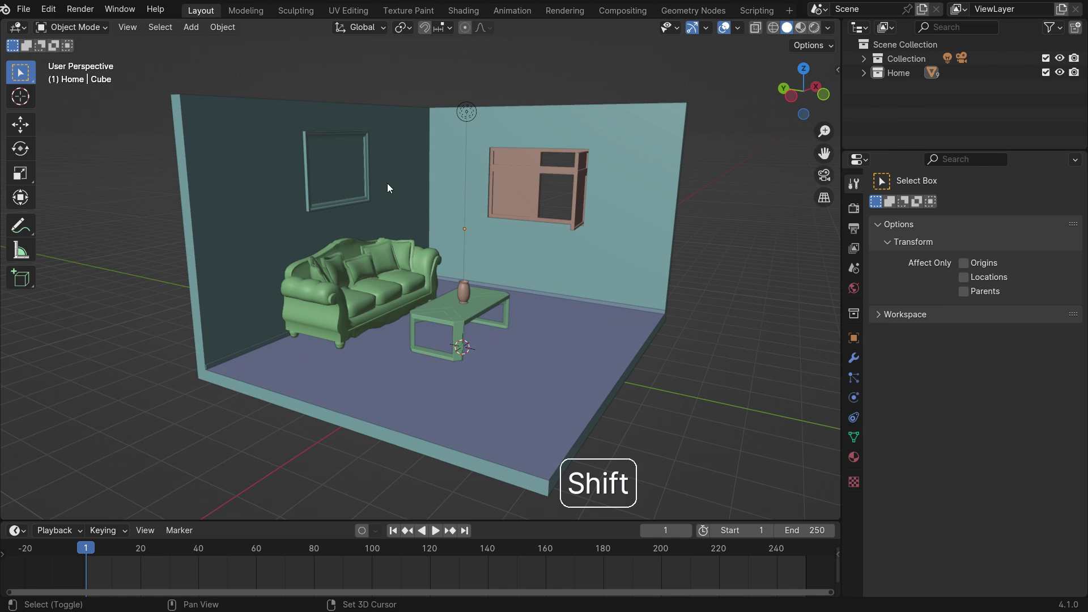
# Add a plane, rotate it 90° on Y to stand upright, and raise it to window height
pyautogui.hotkey('shift', 'a')
pyautogui.moveTo(380, 202)
pyautogui.click(463, 201)
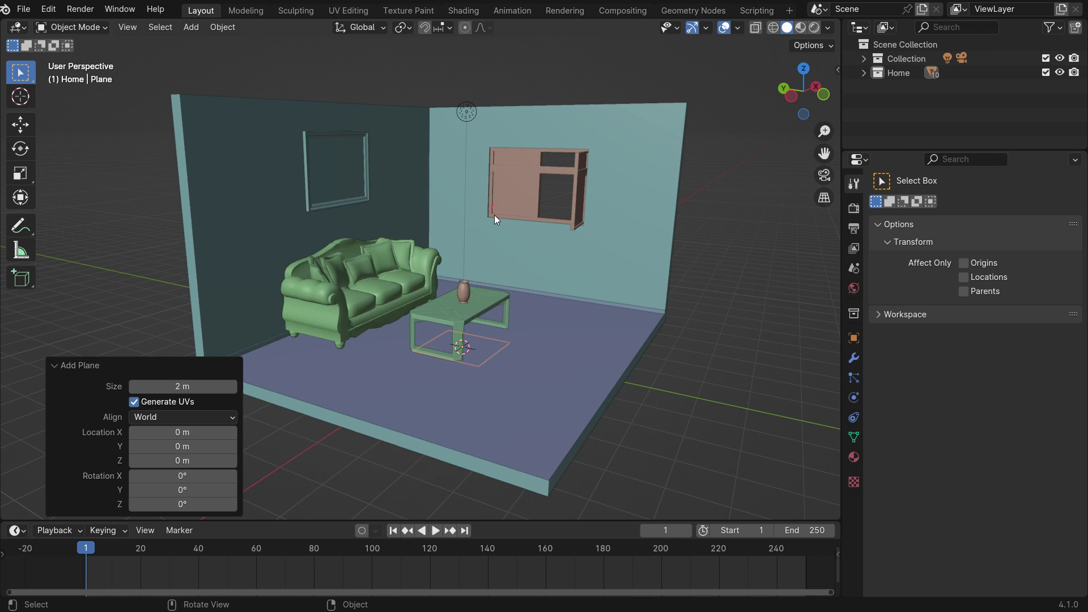
pyautogui.write('ry90')
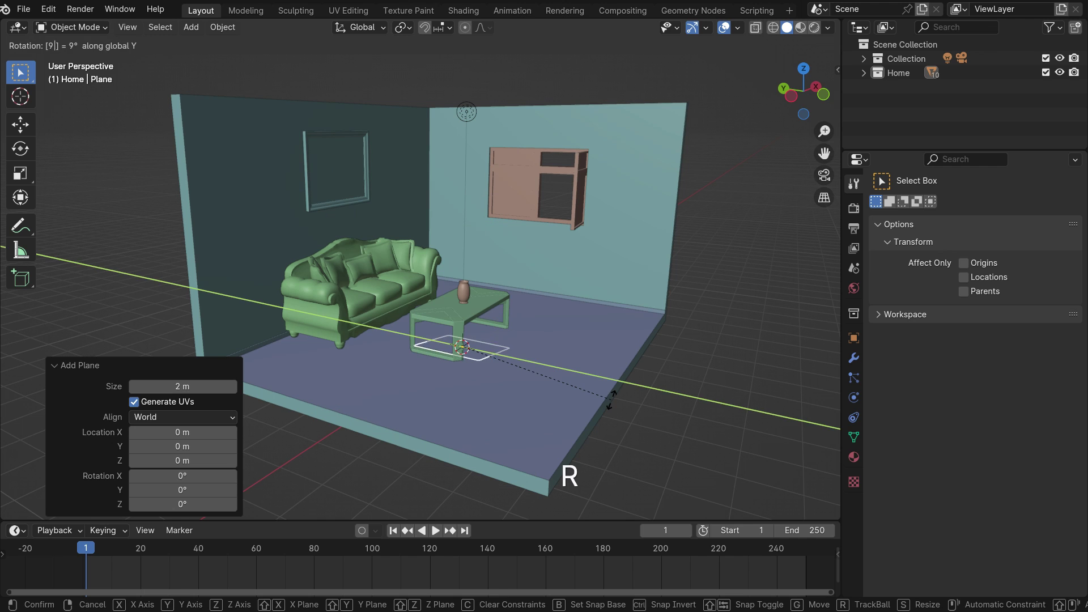
pyautogui.press('Return')
pyautogui.press('g')
pyautogui.press('z')
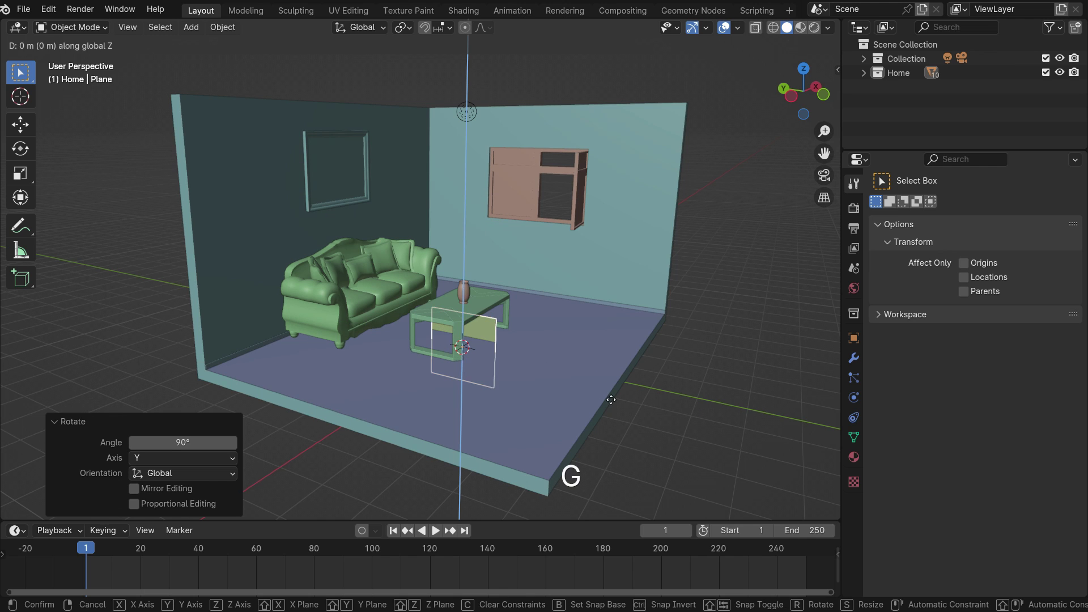
pyautogui.click(630, 272)
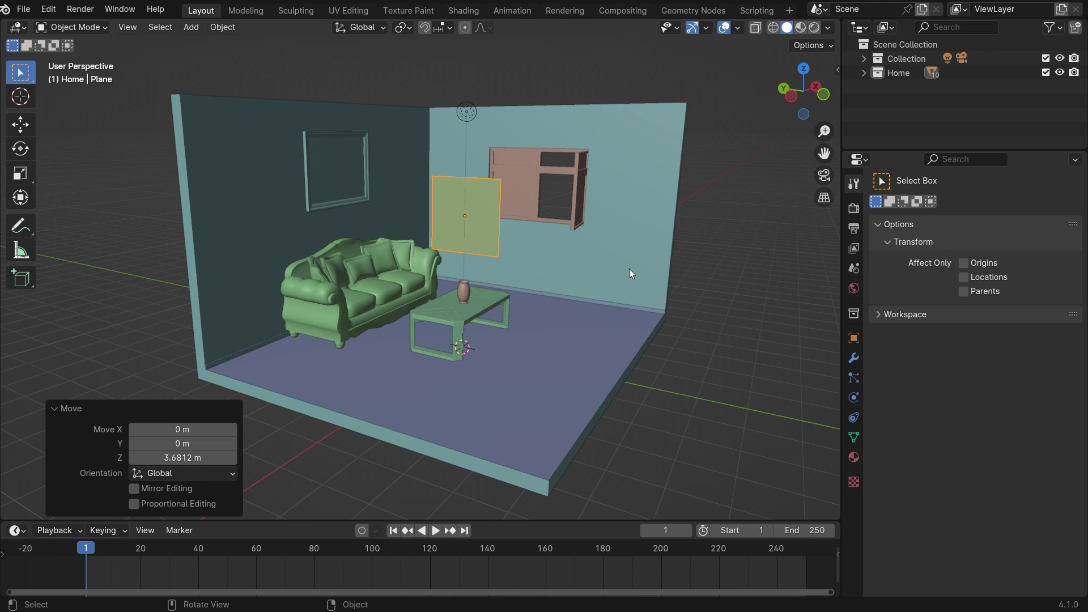
# In left side view with wireframe shading, align the plane over the window and scale it by 2.098
pyautogui.press('ctrl+KP_3')
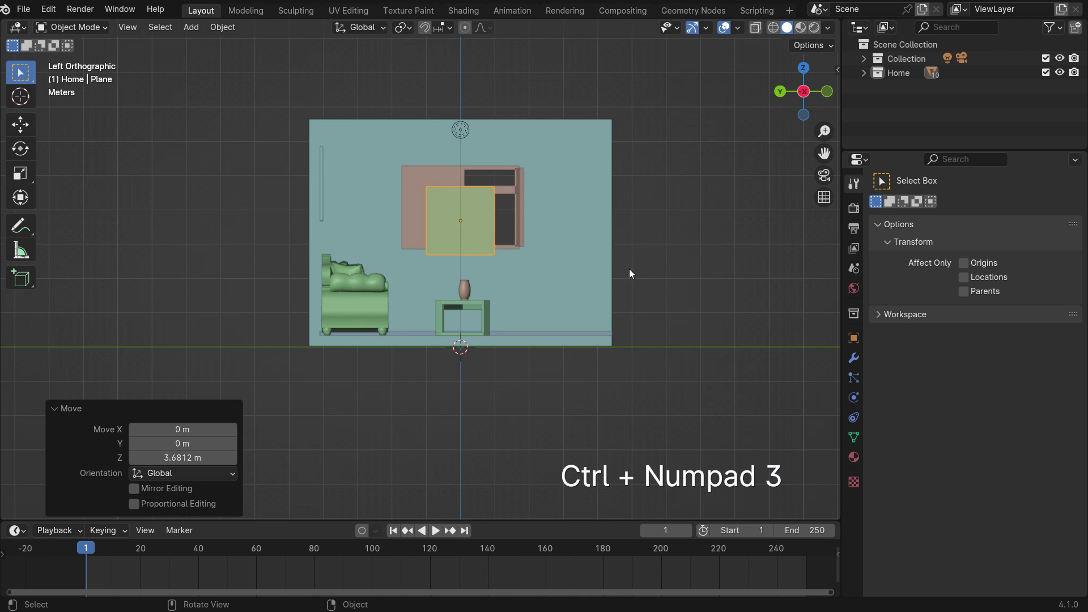
pyautogui.press('z')
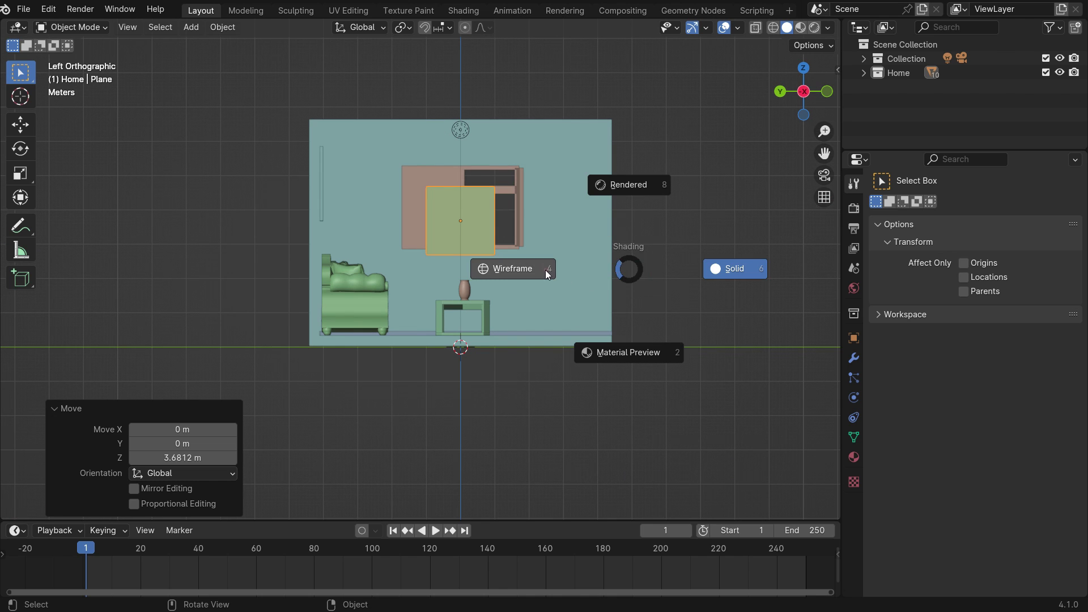
pyautogui.click(545, 270)
pyautogui.scroll(4, 464, 209)
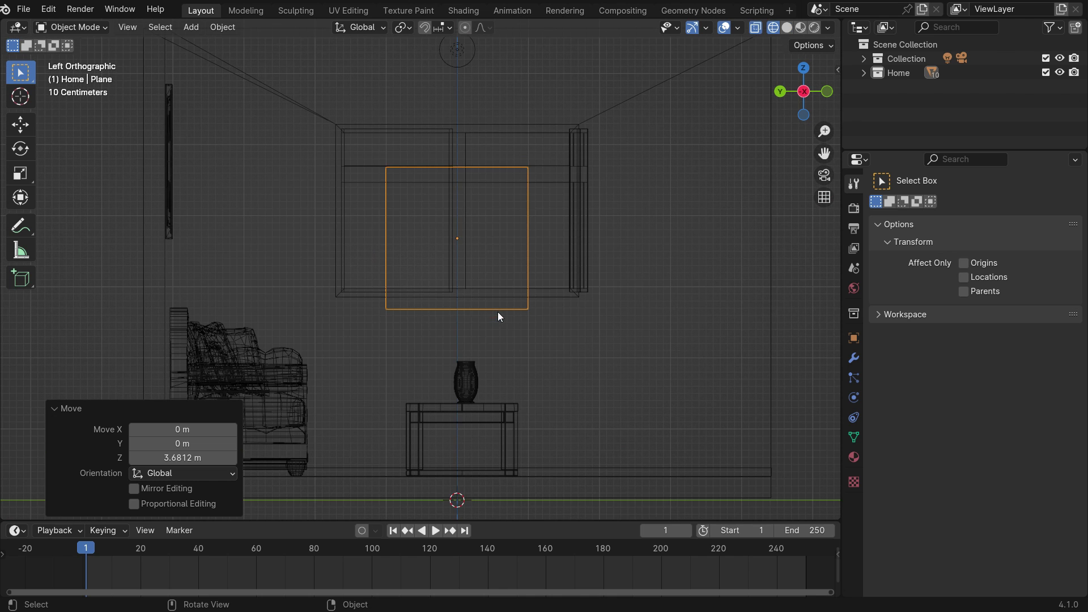
pyautogui.press('g')
pyautogui.press('z')
pyautogui.click(493, 296)
pyautogui.scroll(-2, 474, 311)
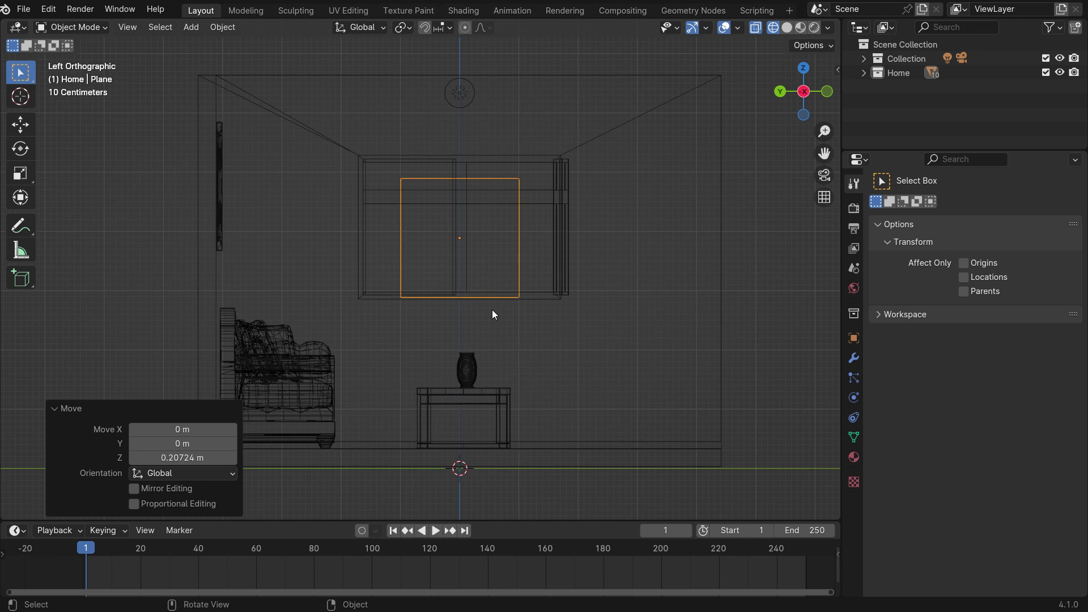
pyautogui.press('s')
pyautogui.click(565, 366)
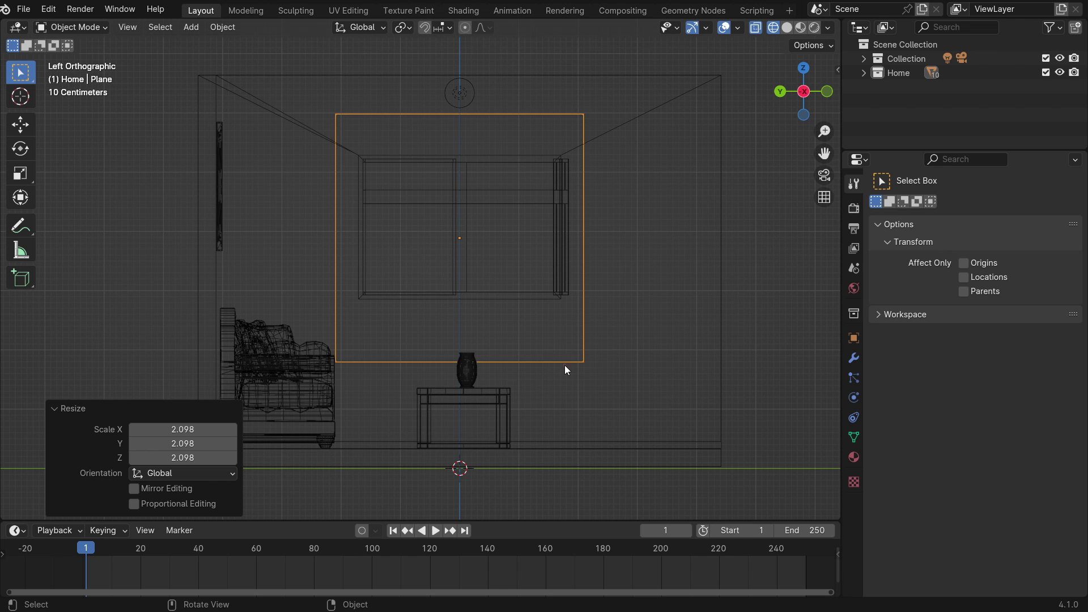
pyautogui.keyDown('shift'); pyautogui.moveTo(540, 338); pyautogui.dragTo(545, 333, button='middle'); pyautogui.keyUp('shift')
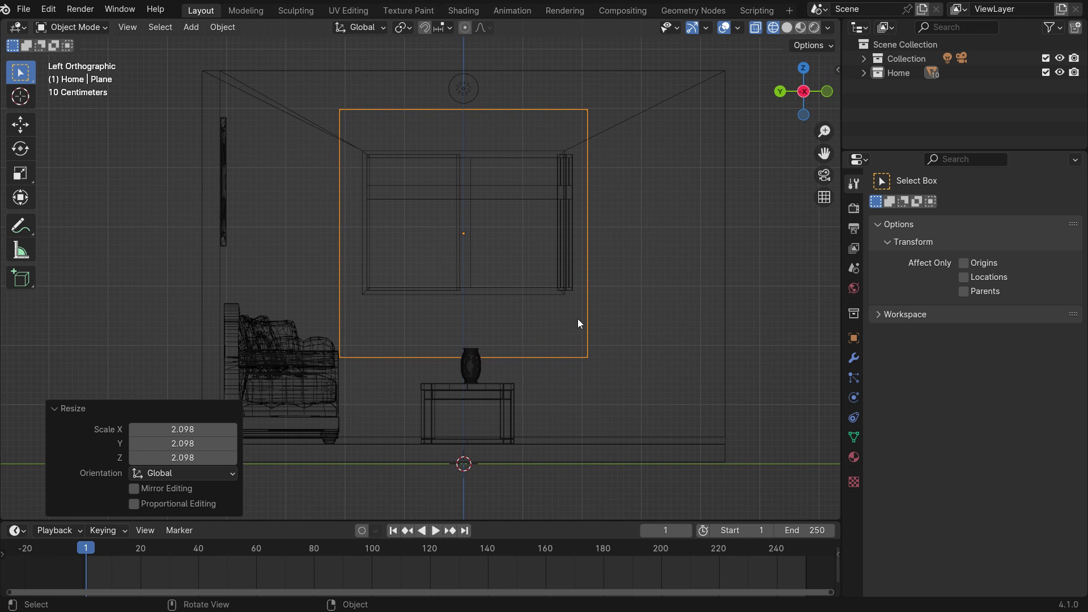
# Apply the plane's rotation and scale, then lower its bottom edge 1.2243 m toward the floor
pyautogui.hotkey('ctrl', 'a')
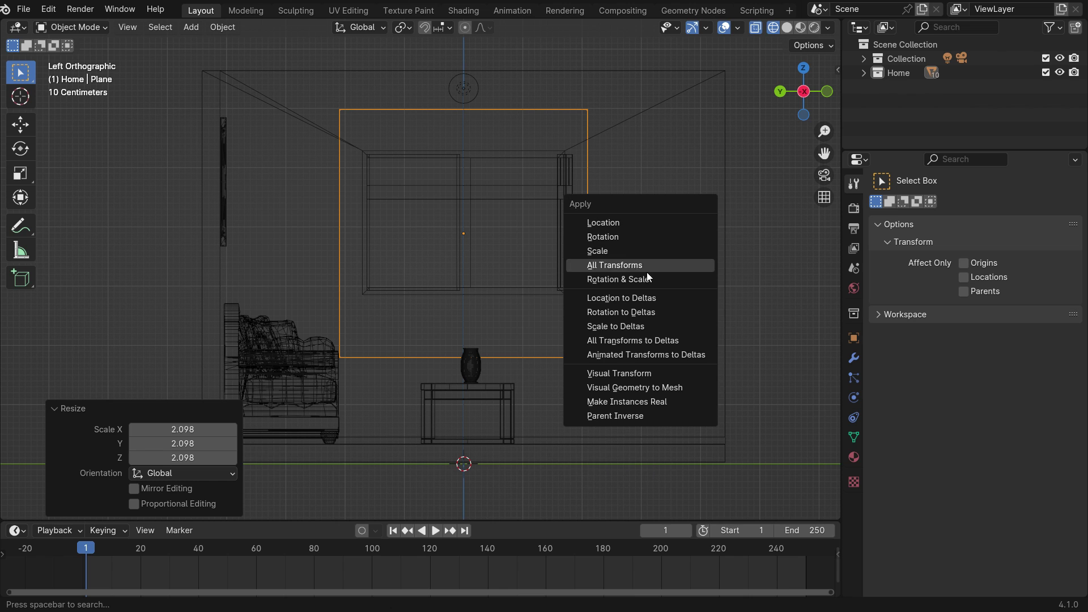
pyautogui.click(676, 278)
pyautogui.press('Tab')
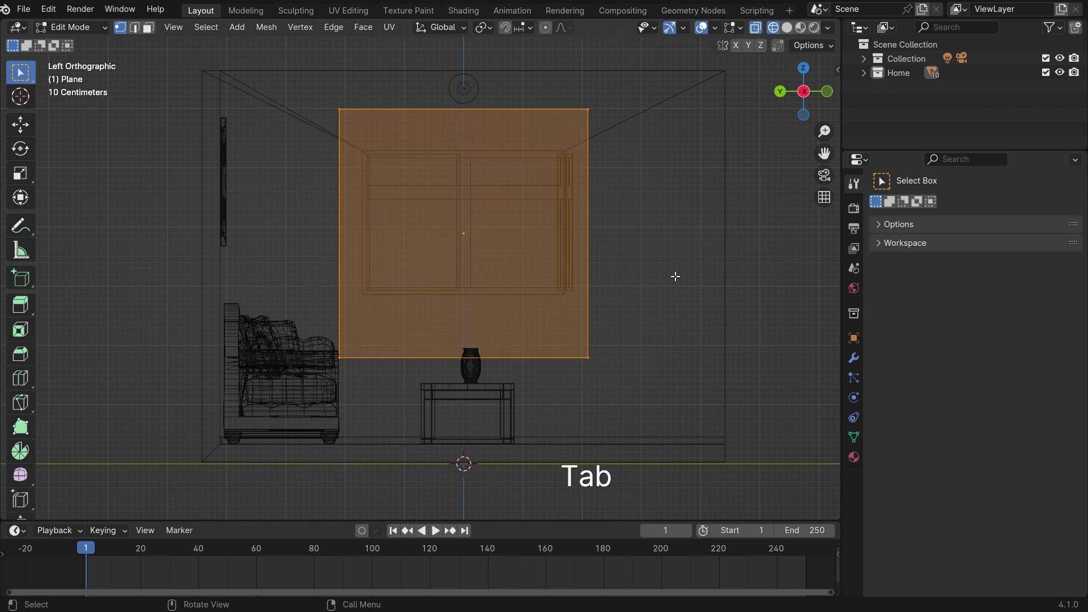
pyautogui.moveTo(253, 328); pyautogui.dragTo(651, 392)
pyautogui.press('g')
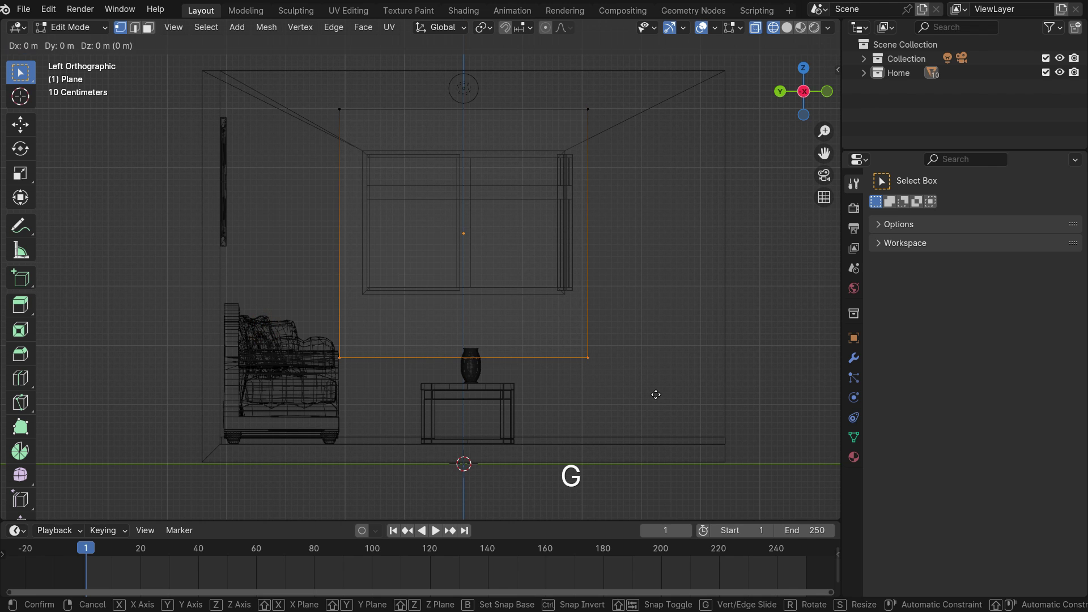
pyautogui.press('z')
pyautogui.click(658, 468)
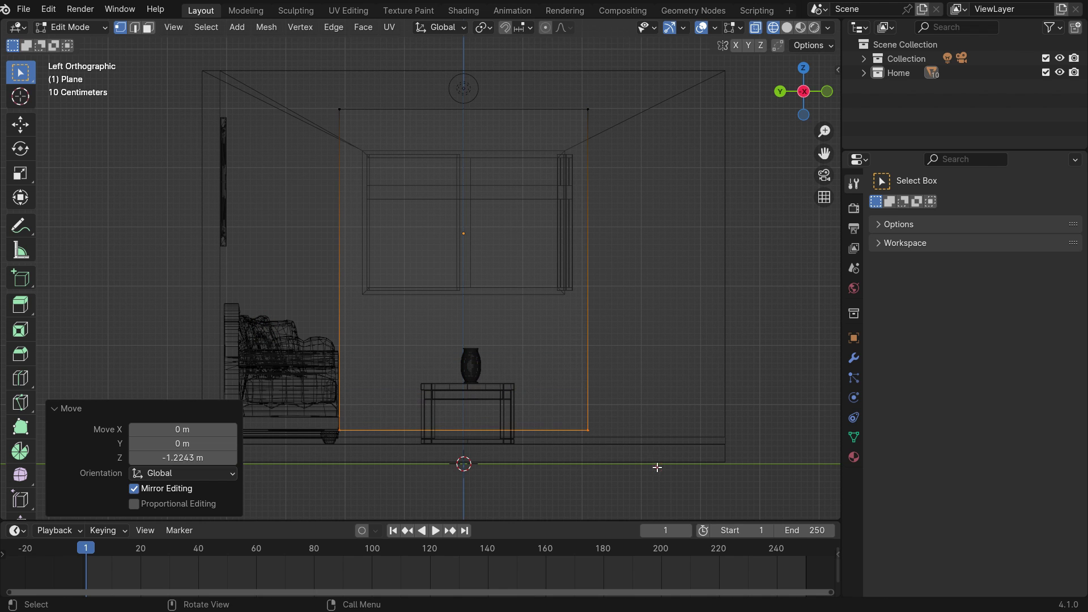
# Widen the plane by moving its left edge 0.6504 m along Y, then select all vertices
pyautogui.moveTo(304, 84); pyautogui.dragTo(382, 475)
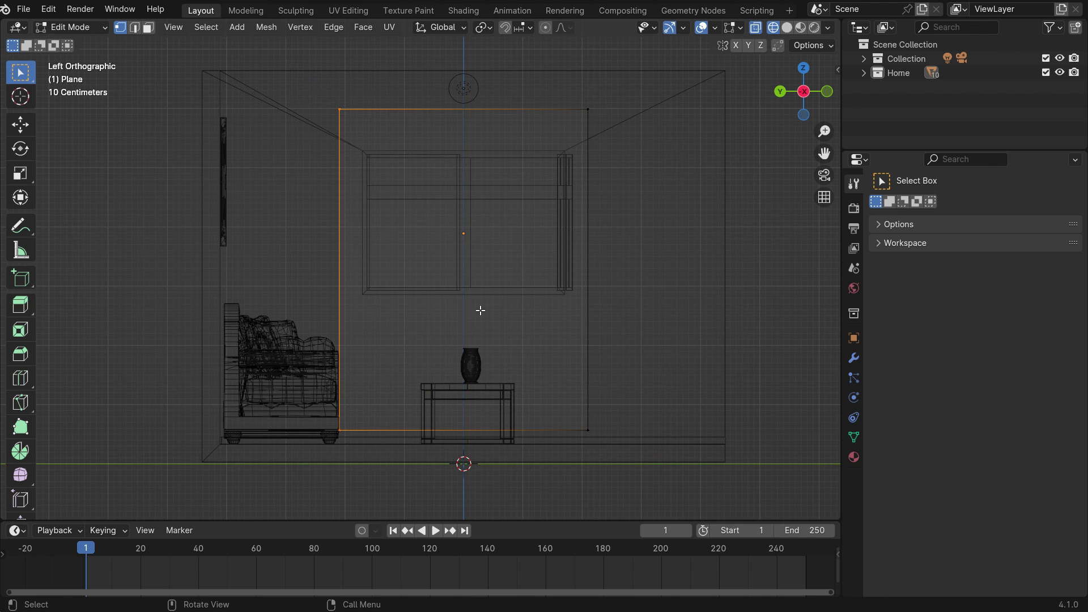
pyautogui.press('g')
pyautogui.press('y')
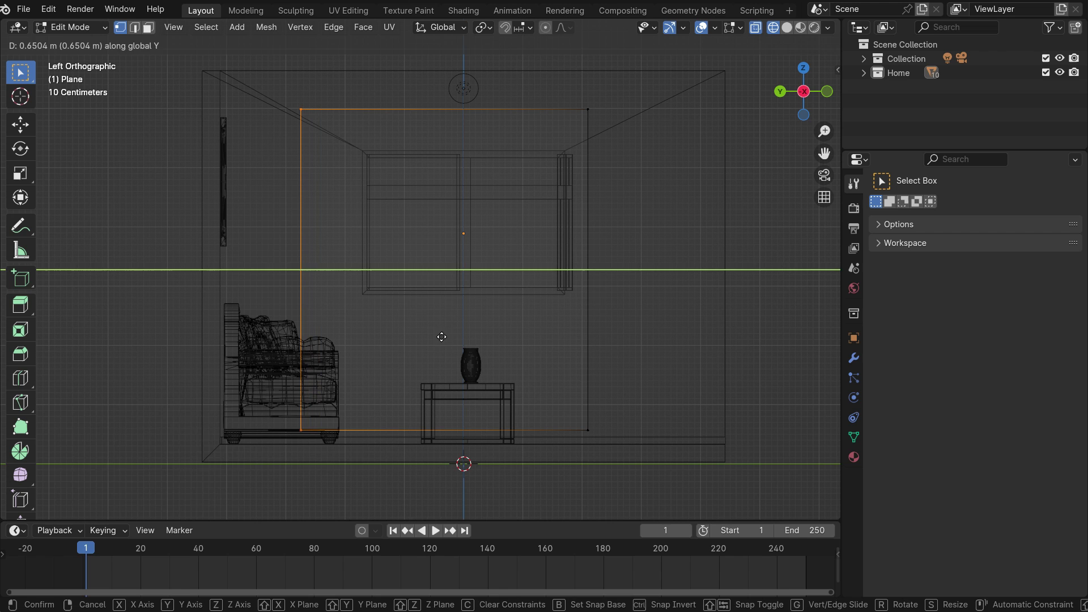
pyautogui.click(442, 337)
pyautogui.press('a')
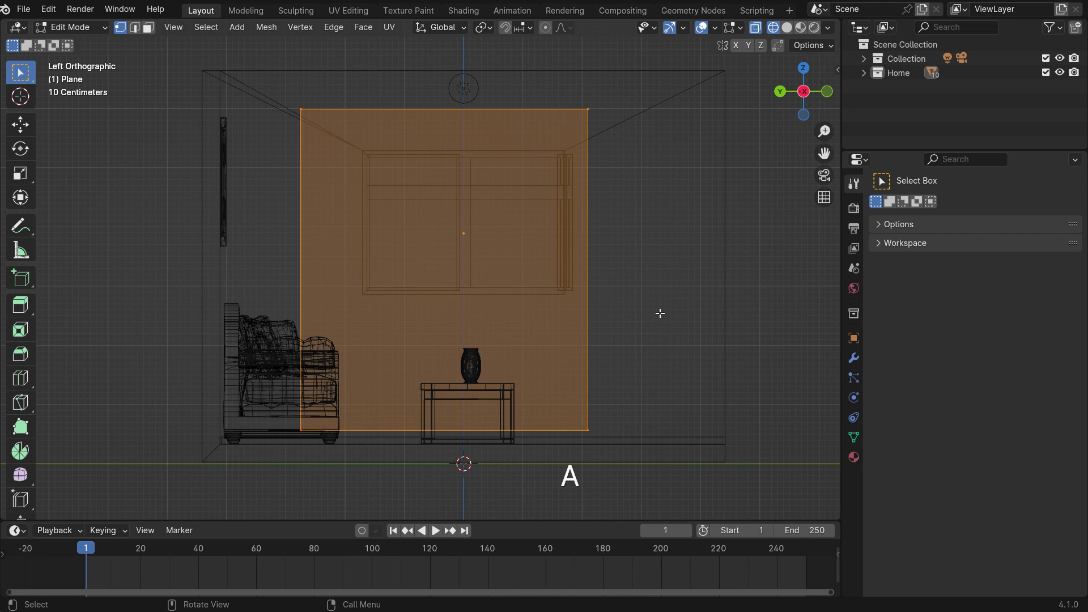
# Subdivide the plane with 20 cuts into a dense grid
pyautogui.rightClick(687, 164)
pyautogui.click(670, 181)
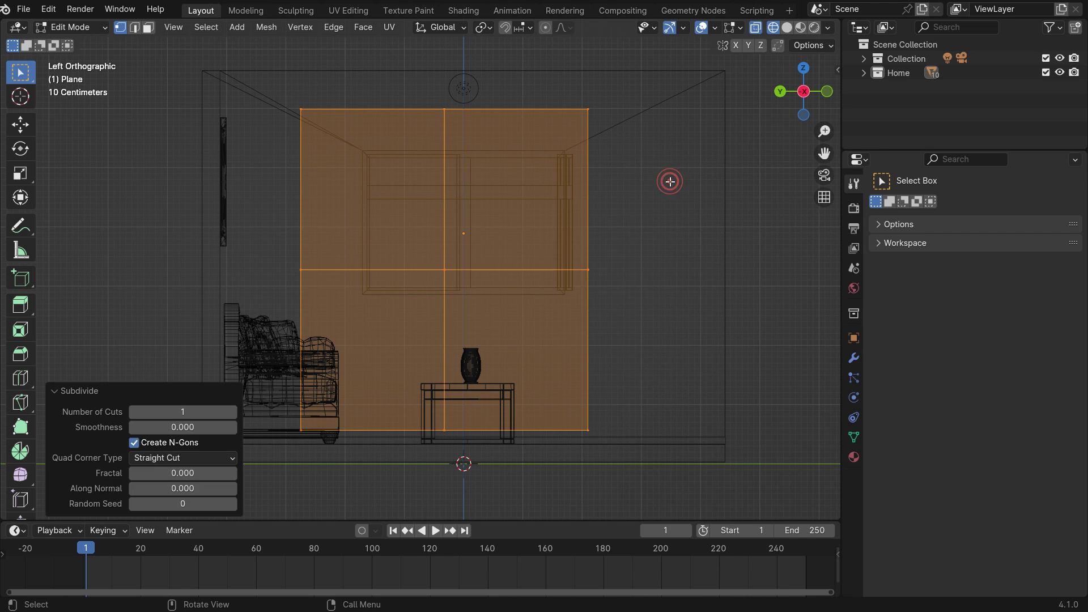
pyautogui.click(191, 412)
pyautogui.write('2')
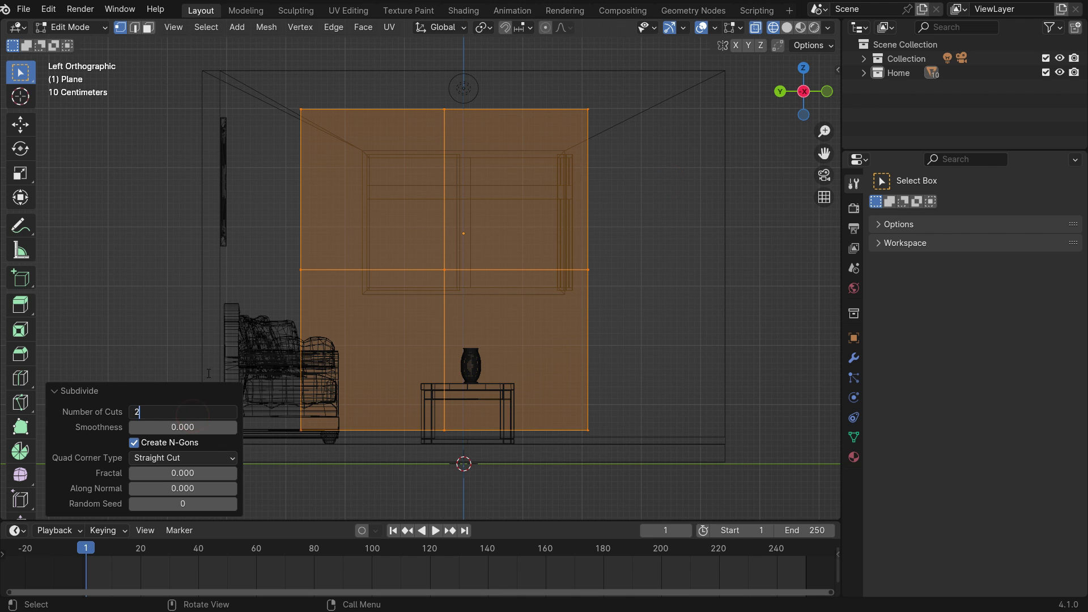
pyautogui.write('0')
pyautogui.press('Return')
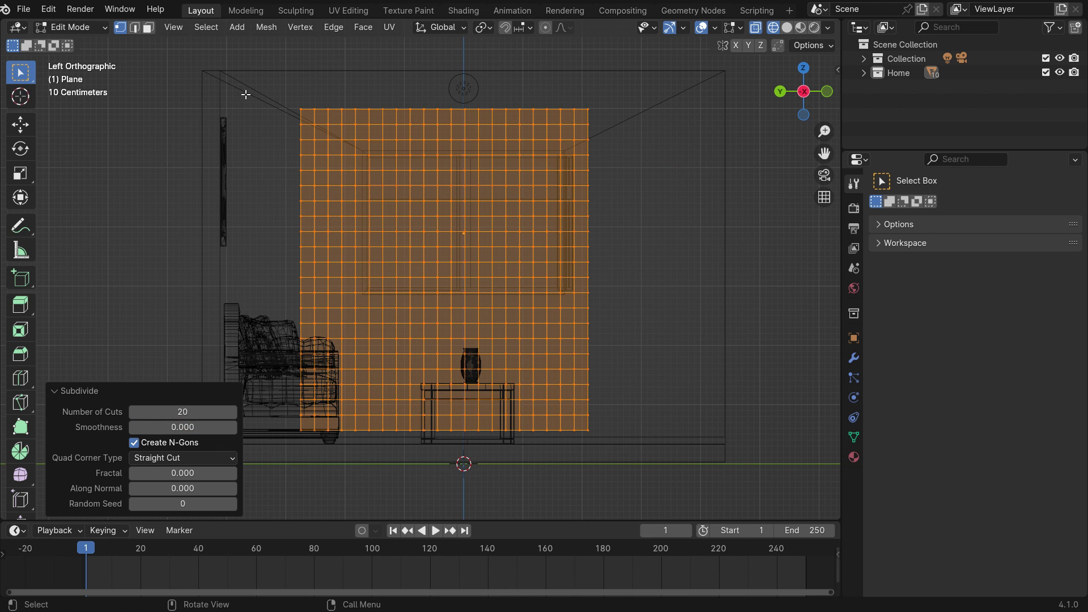
# Assign the top row of vertices to a new vertex group named Pins
pyautogui.moveTo(245, 95); pyautogui.dragTo(635, 117)
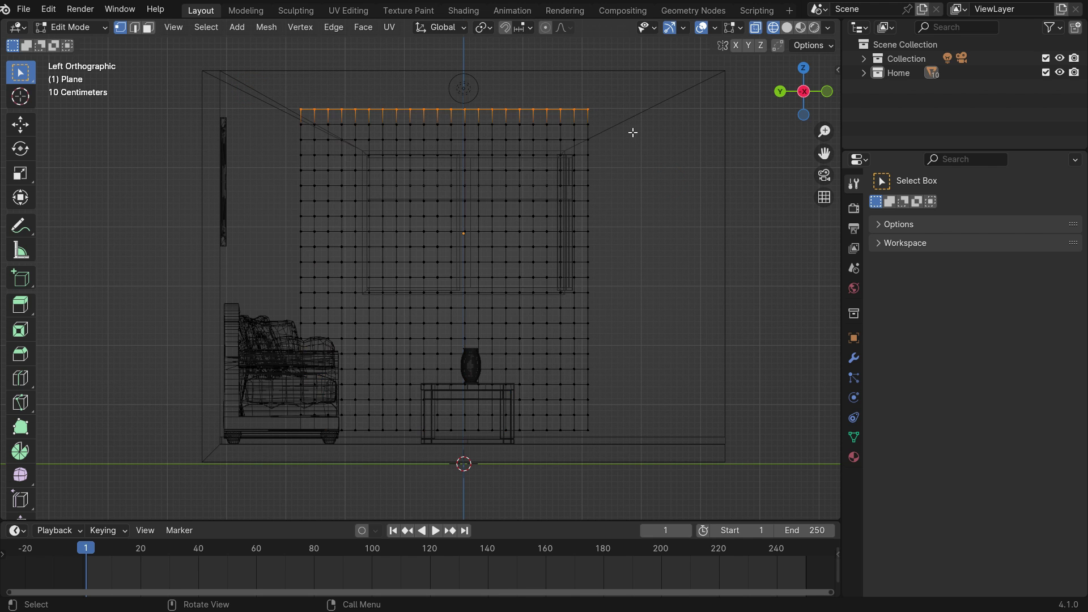
pyautogui.click(854, 437)
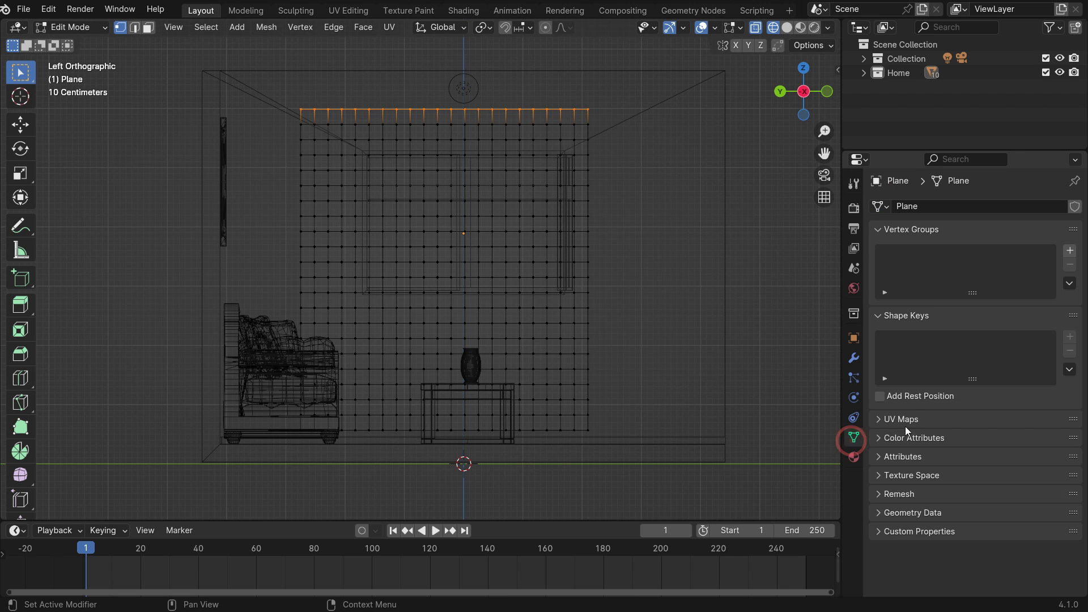
pyautogui.click(1069, 248)
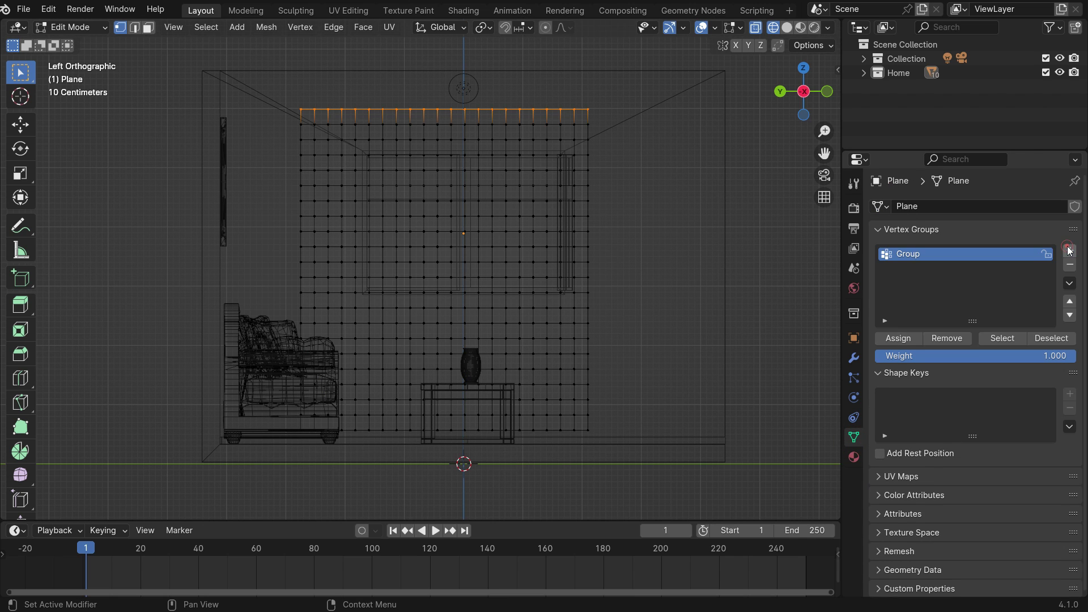
pyautogui.doubleClick(918, 254)
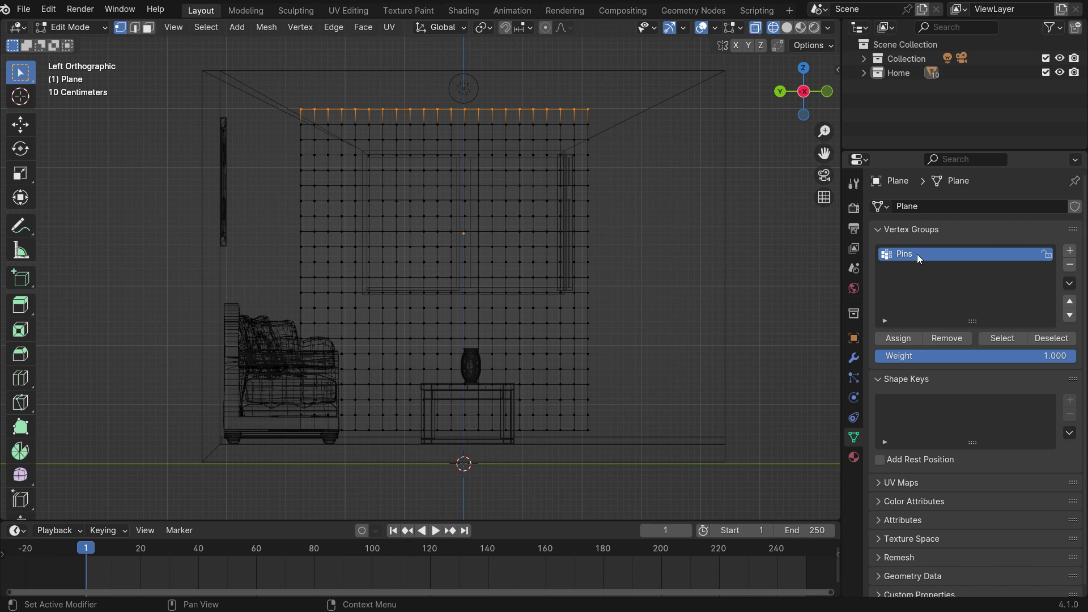
pyautogui.click(910, 341)
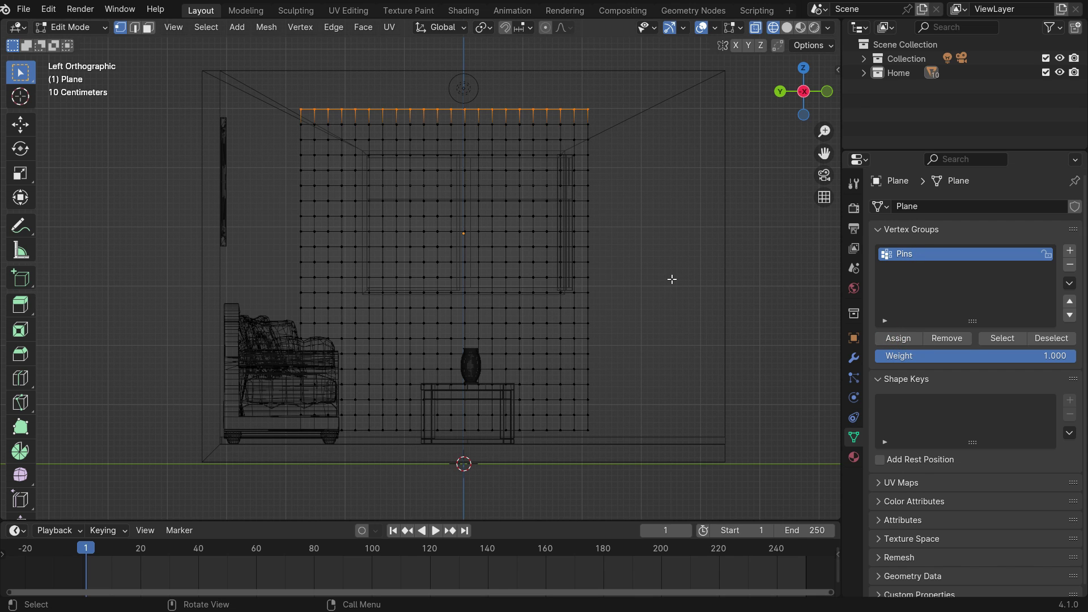
# Add Basis and Key 1 shape keys, then scale Key 1's top vertex row to 0.73
pyautogui.press('Tab')
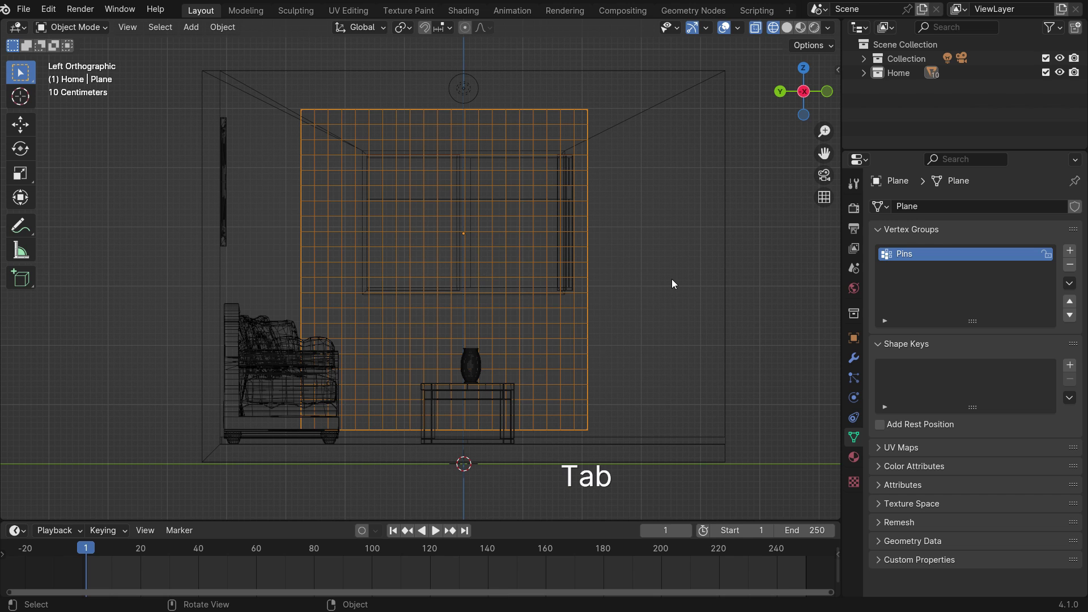
pyautogui.click(1070, 366)
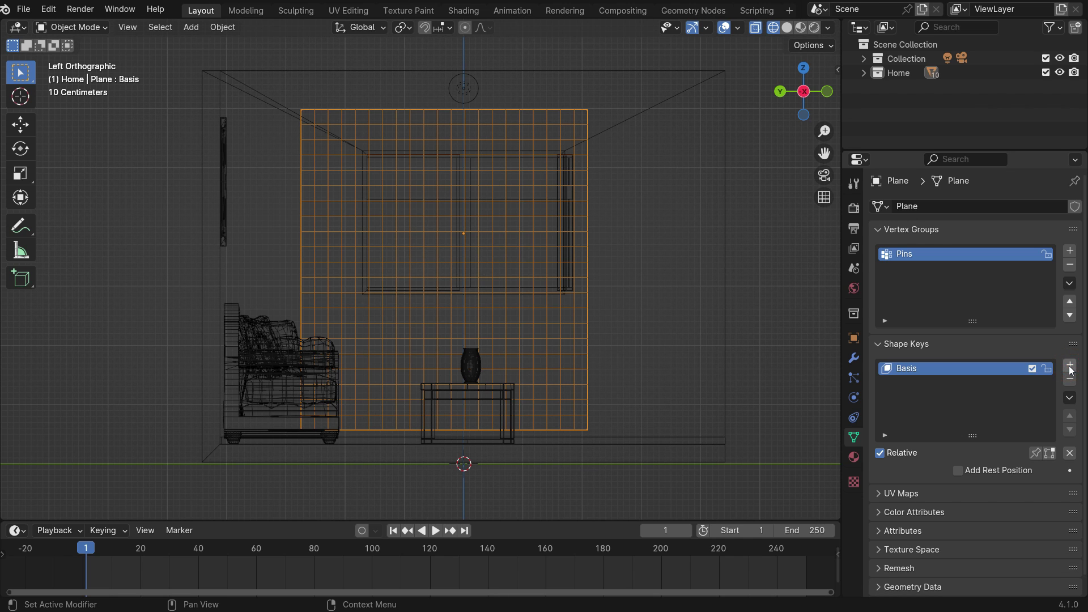
pyautogui.click(1070, 366)
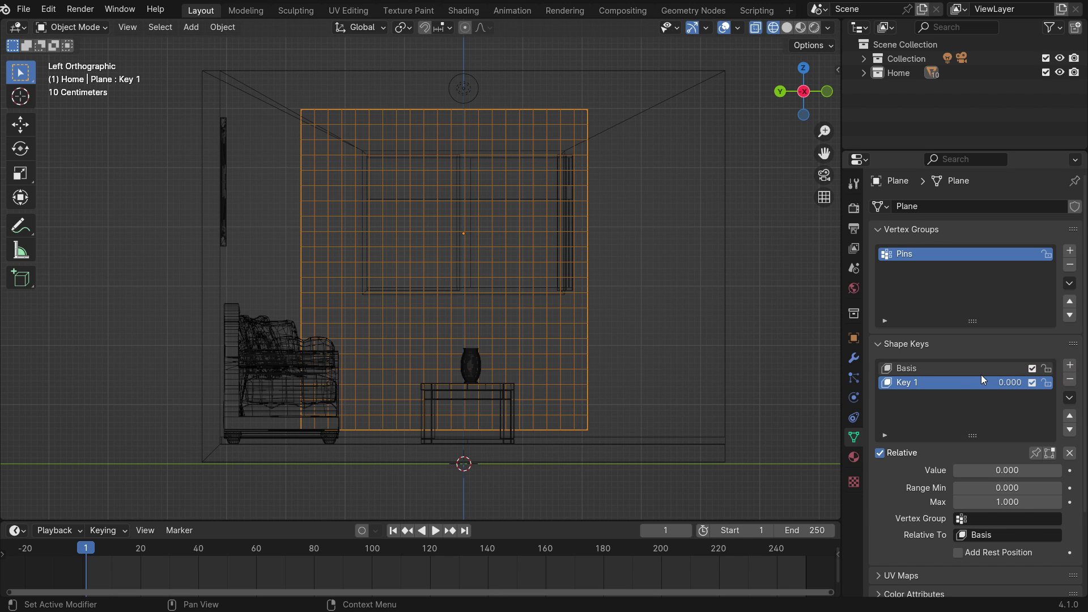
pyautogui.press('Tab')
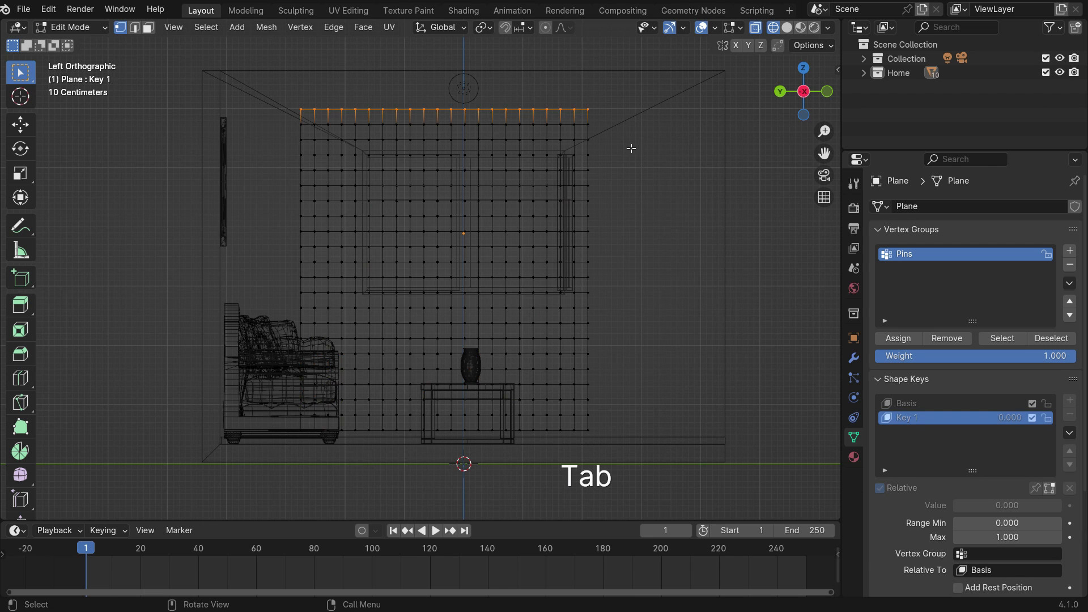
pyautogui.press('s')
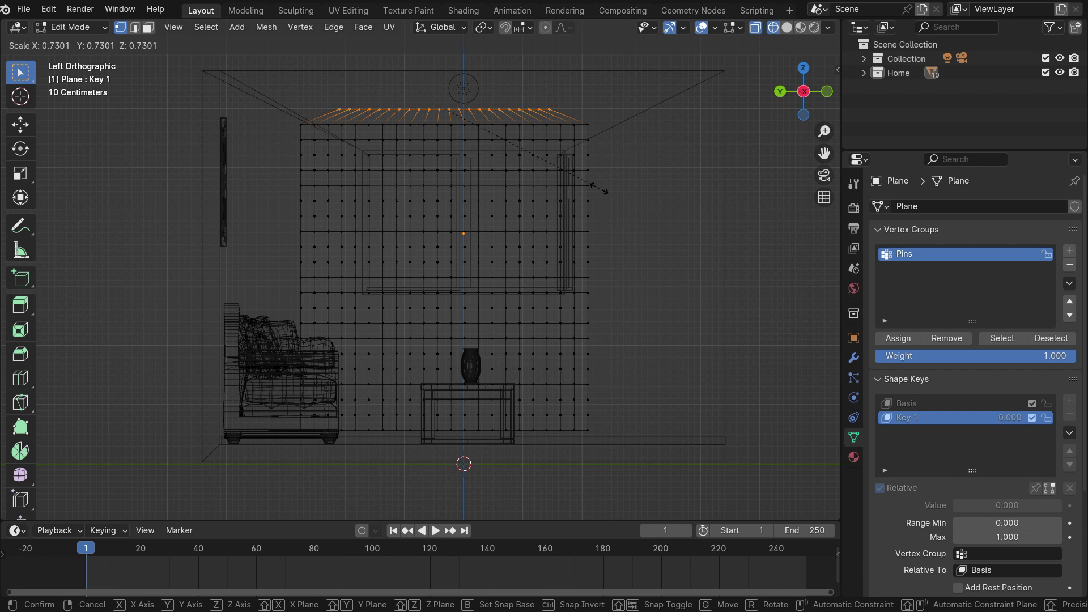
pyautogui.click(599, 188)
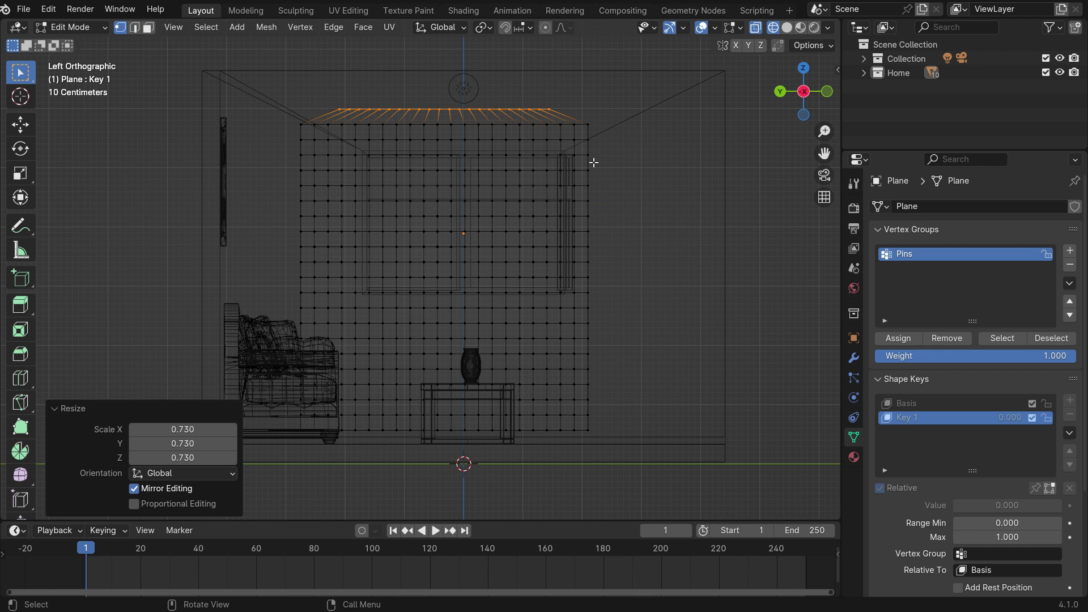
# Keyframe the Key 1 shape key value at 0 on frame 1
pyautogui.press('Tab')
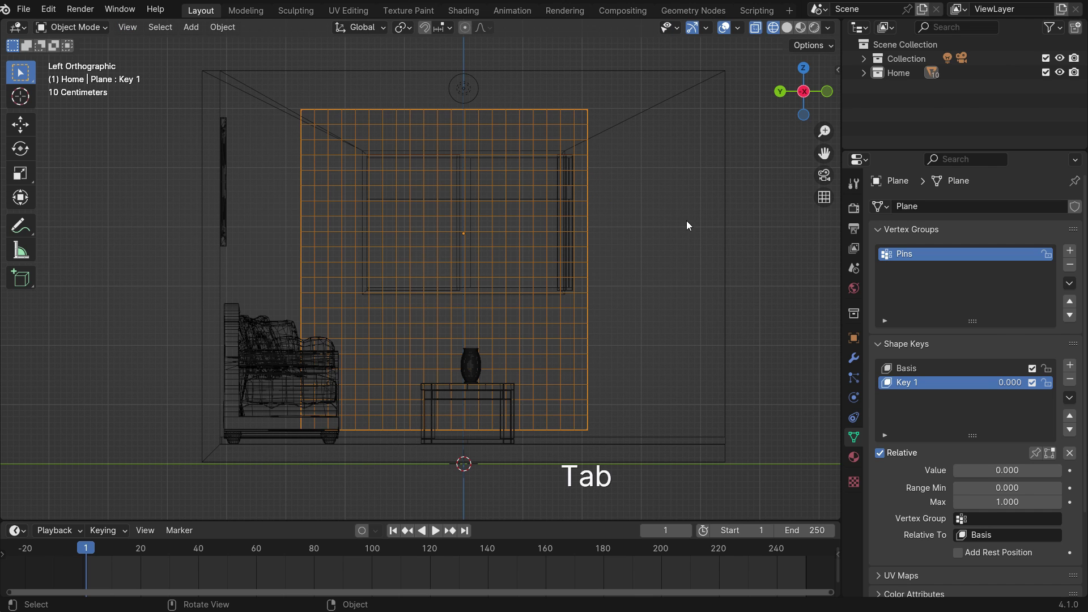
pyautogui.moveTo(964, 470)
pyautogui.mouseDown()
pyautogui.moveTo(1062, 470)
pyautogui.moveTo(952, 471)
pyautogui.mouseUp()
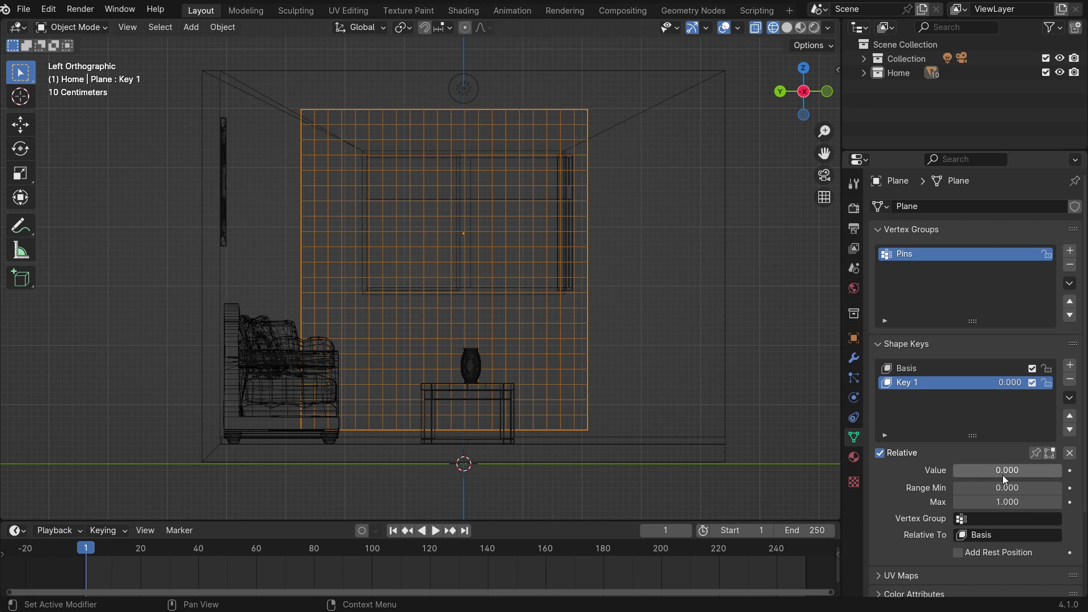
pyautogui.click(1070, 470)
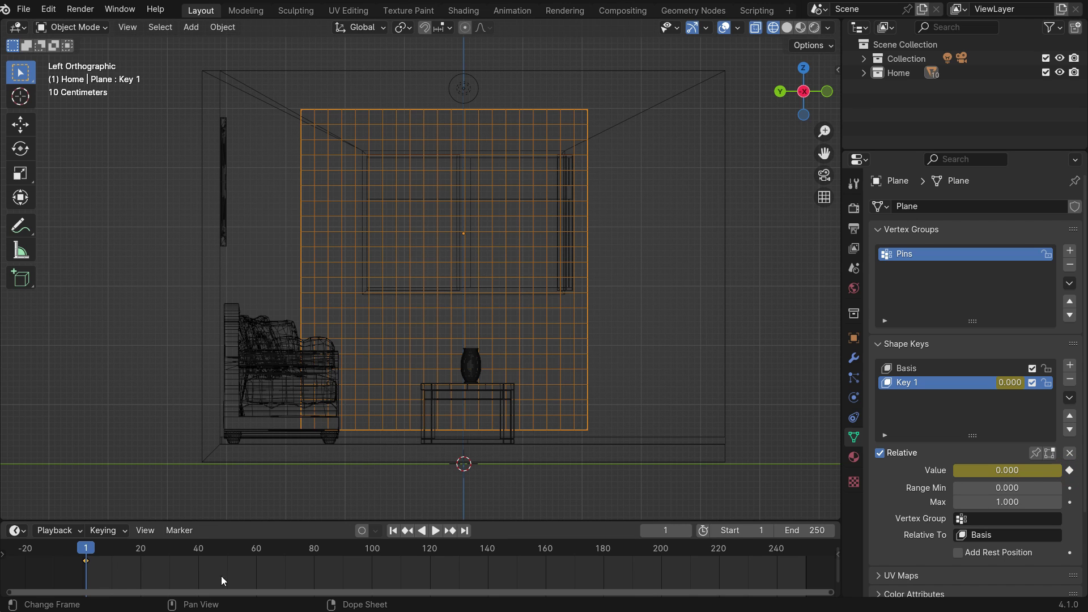
# On frame 10, set Key 1's value to 1.000 and keyframe it
pyautogui.click(666, 530)
pyautogui.write('10')
pyautogui.press('Return')
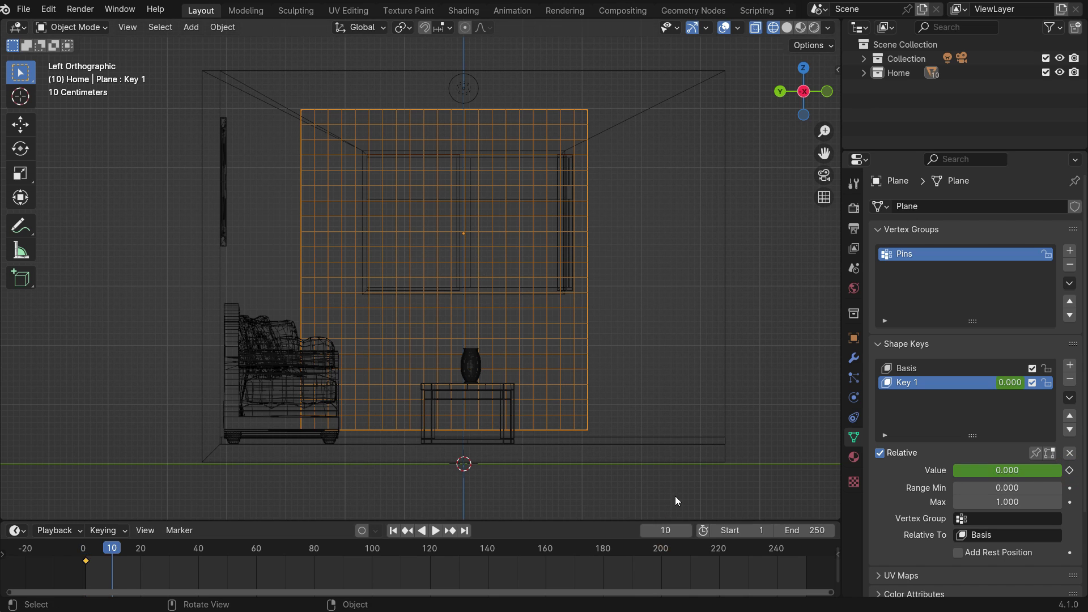
pyautogui.moveTo(966, 470); pyautogui.dragTo(1083, 487)
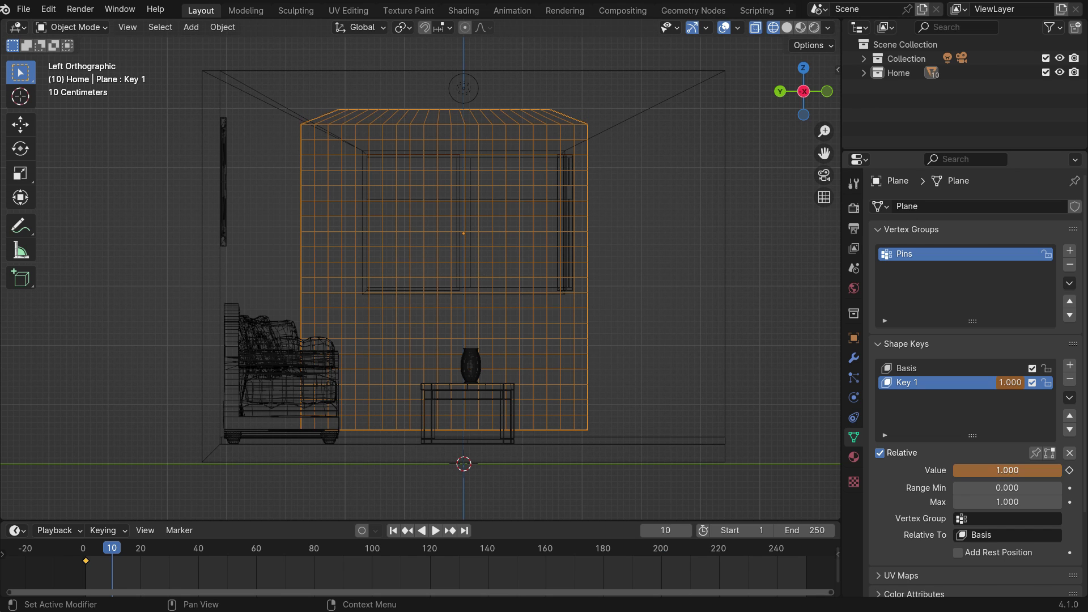
pyautogui.click(1070, 470)
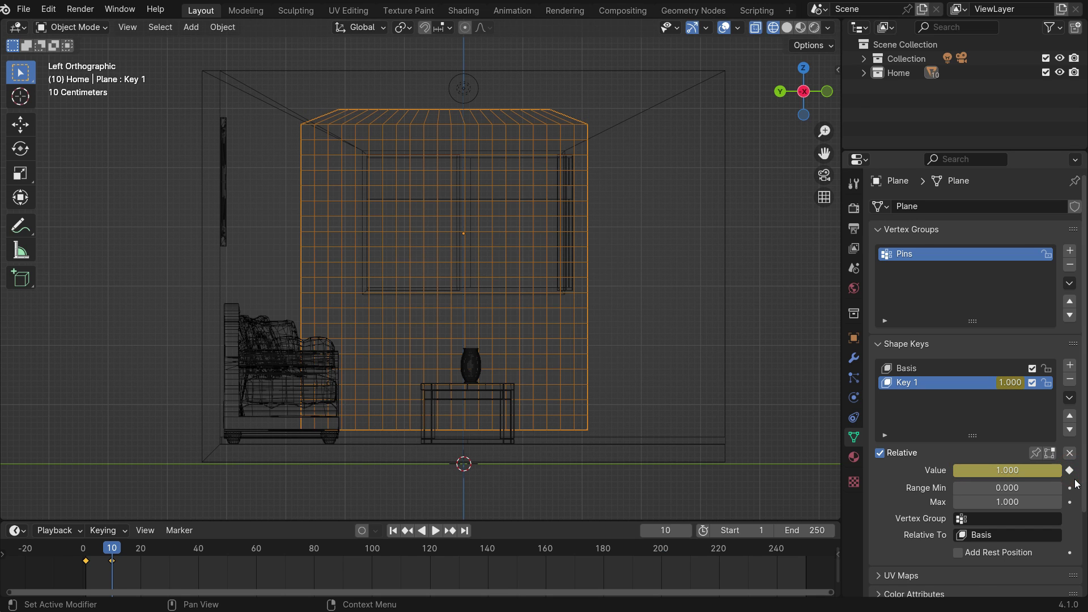
# Play the shape key animation from frame 1 to check the top gathering in
pyautogui.click(392, 531)
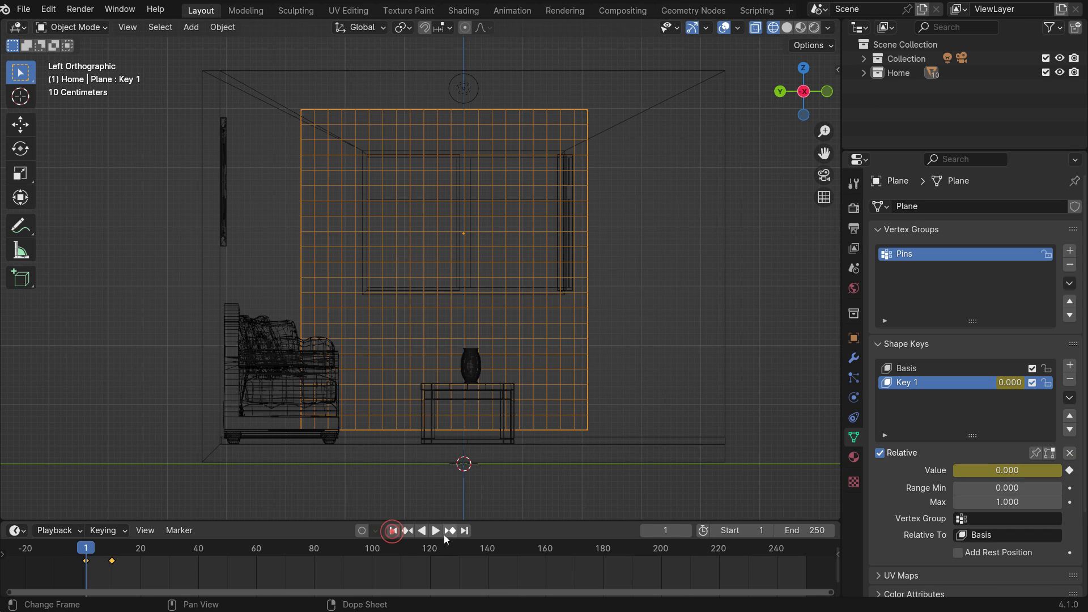
pyautogui.click(435, 531)
pyautogui.click(430, 531)
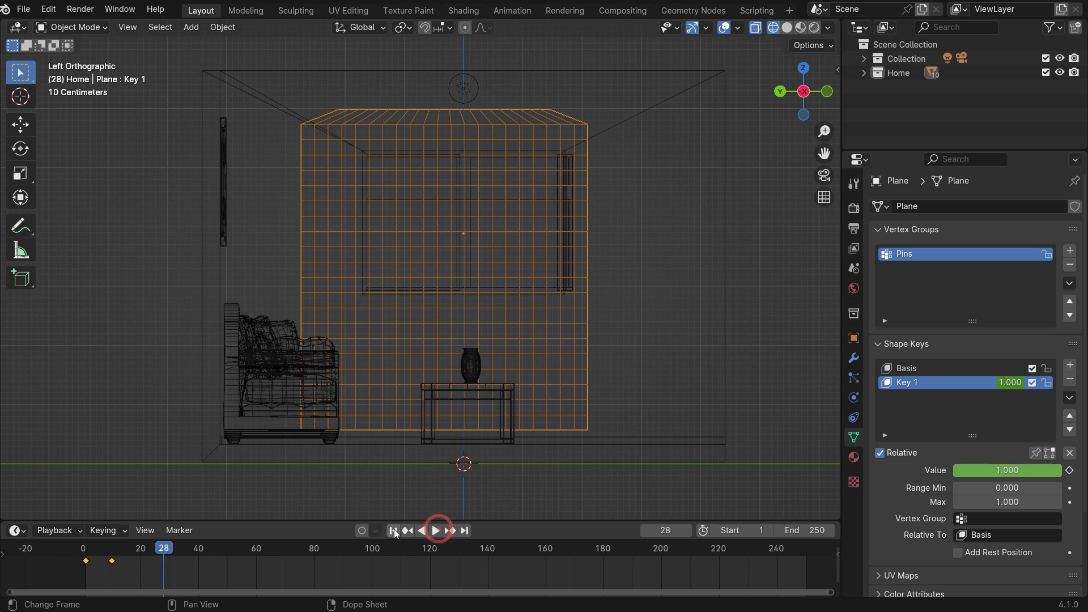
pyautogui.click(392, 531)
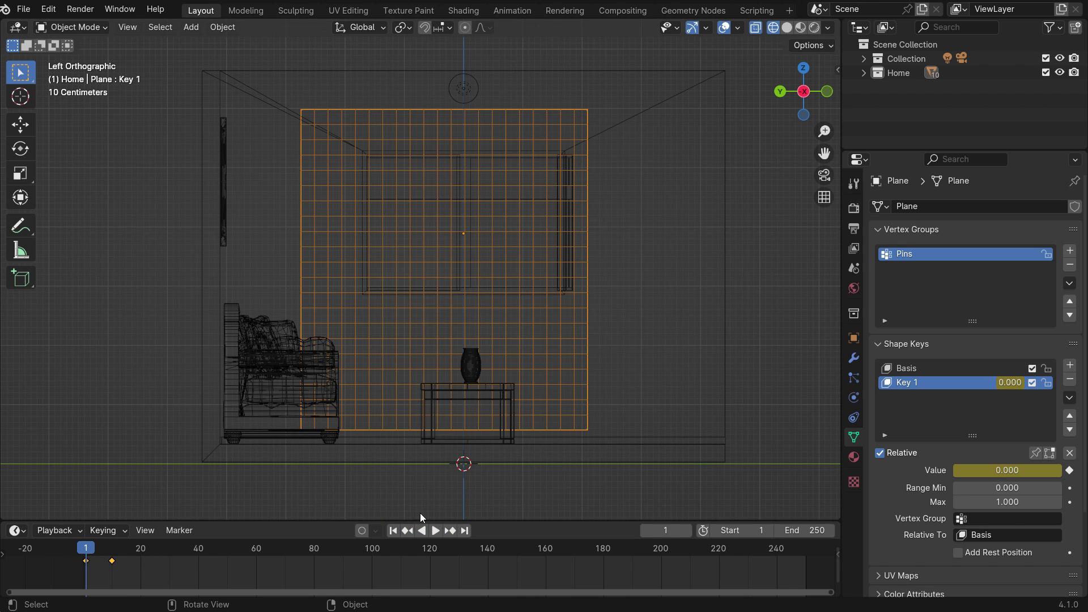
# Switch the viewport to solid shading and orbit into a perspective view of the room
pyautogui.press('z')
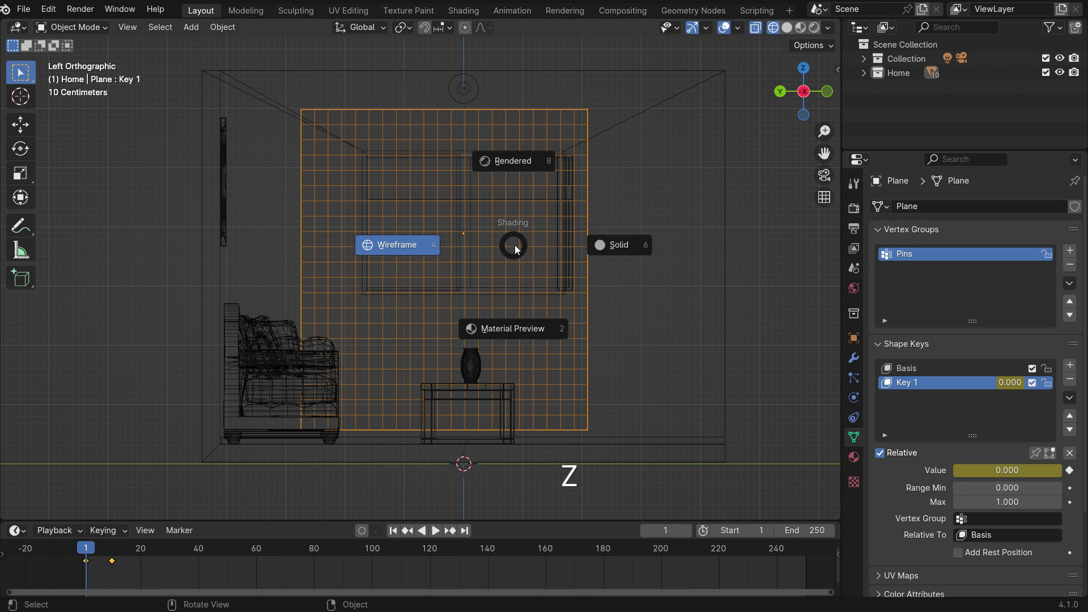
pyautogui.click(614, 248)
pyautogui.moveTo(502, 322); pyautogui.dragTo(415, 355, button='middle')
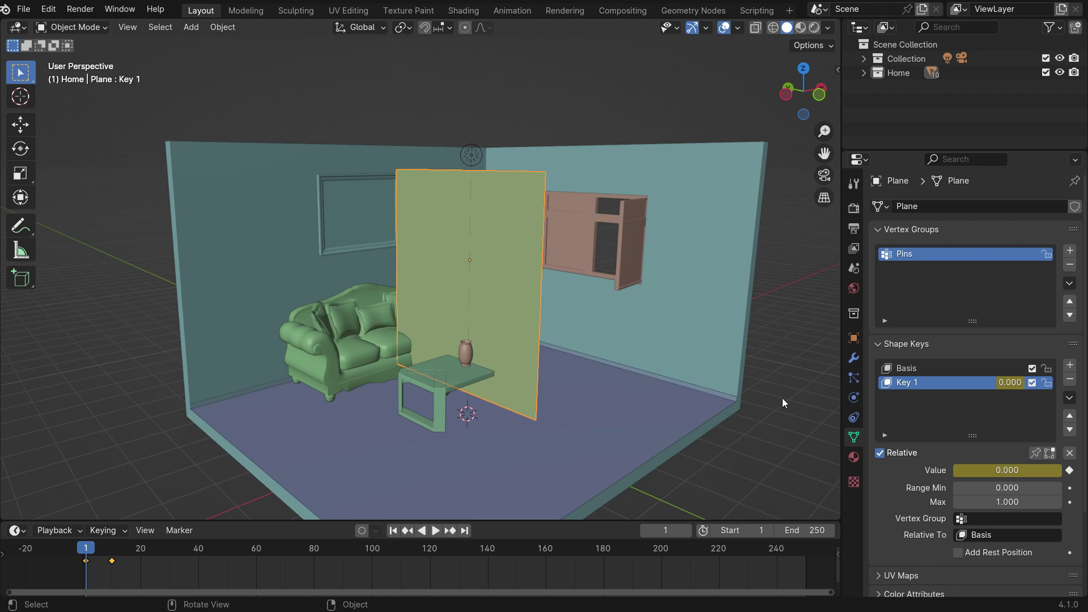
# Add Cloth physics to the plane with the Silk preset and a Linear bending model
pyautogui.click(855, 397)
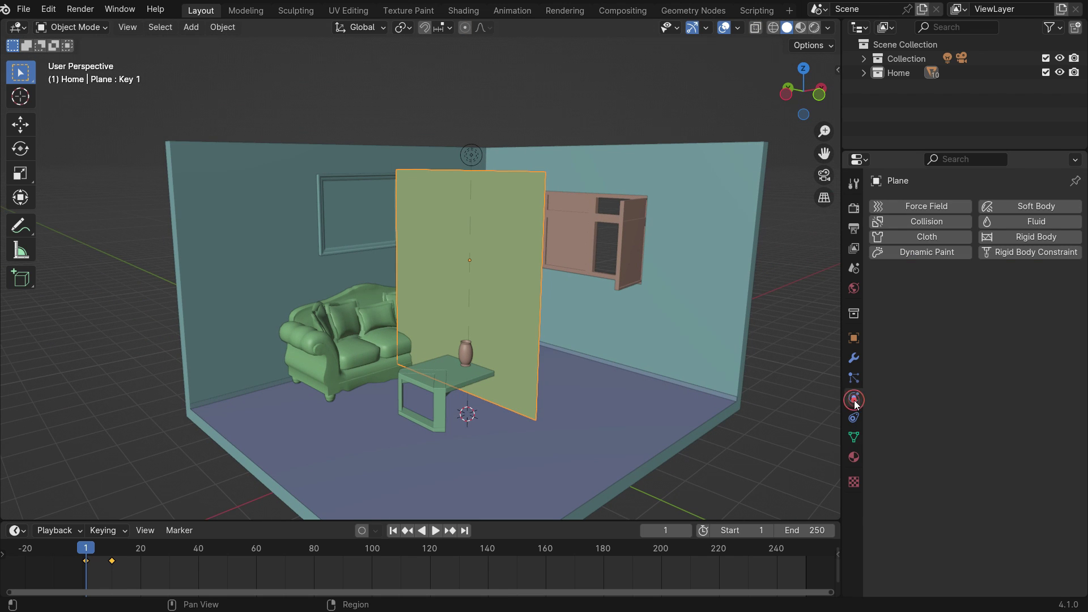
pyautogui.click(930, 238)
pyautogui.click(1061, 278)
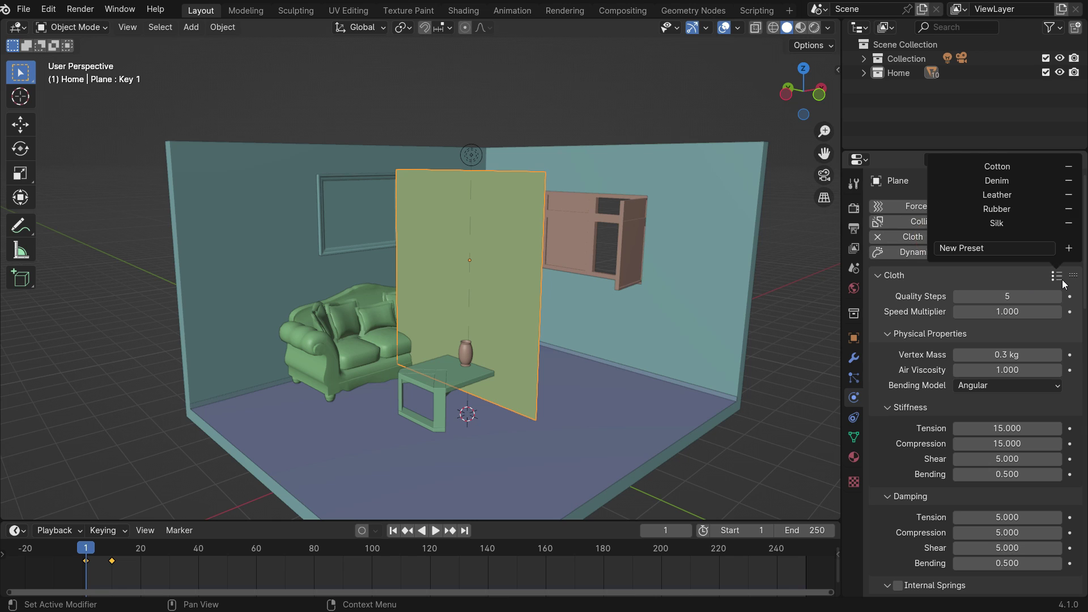
pyautogui.click(1026, 223)
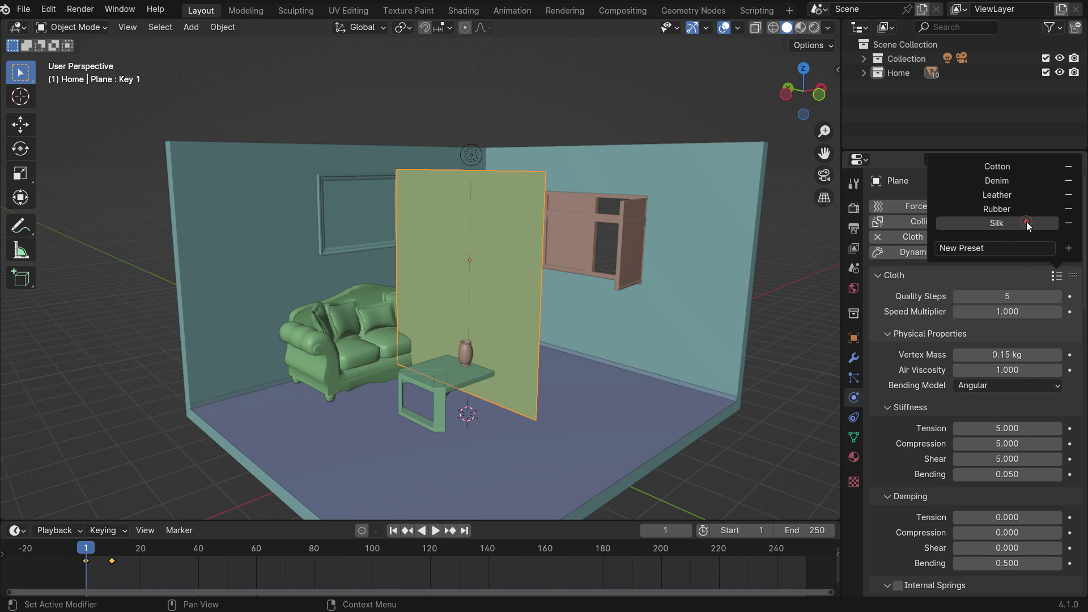
pyautogui.click(979, 271)
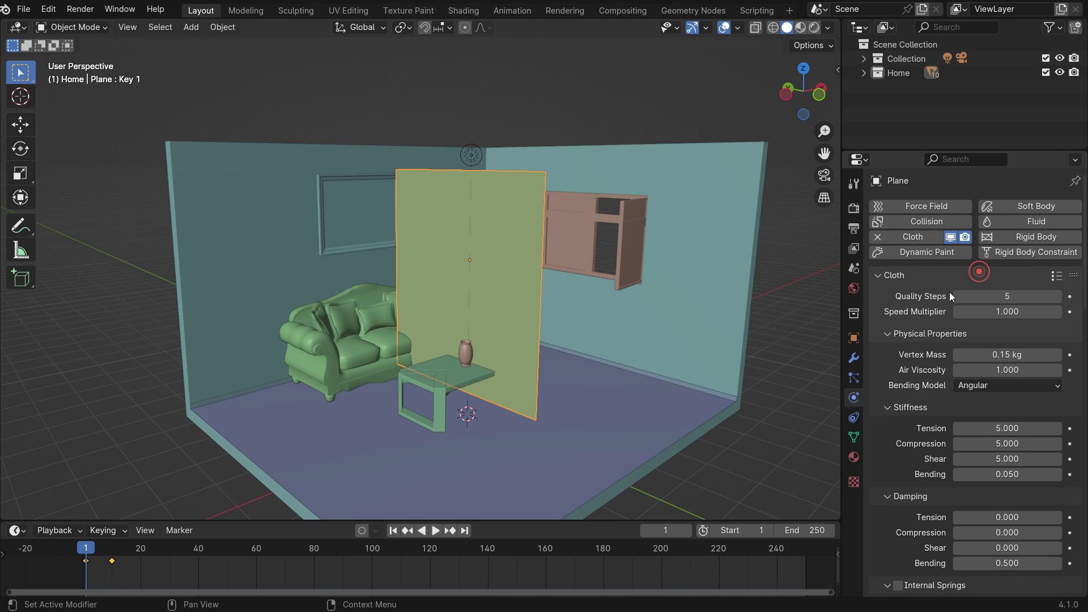
pyautogui.click(1004, 386)
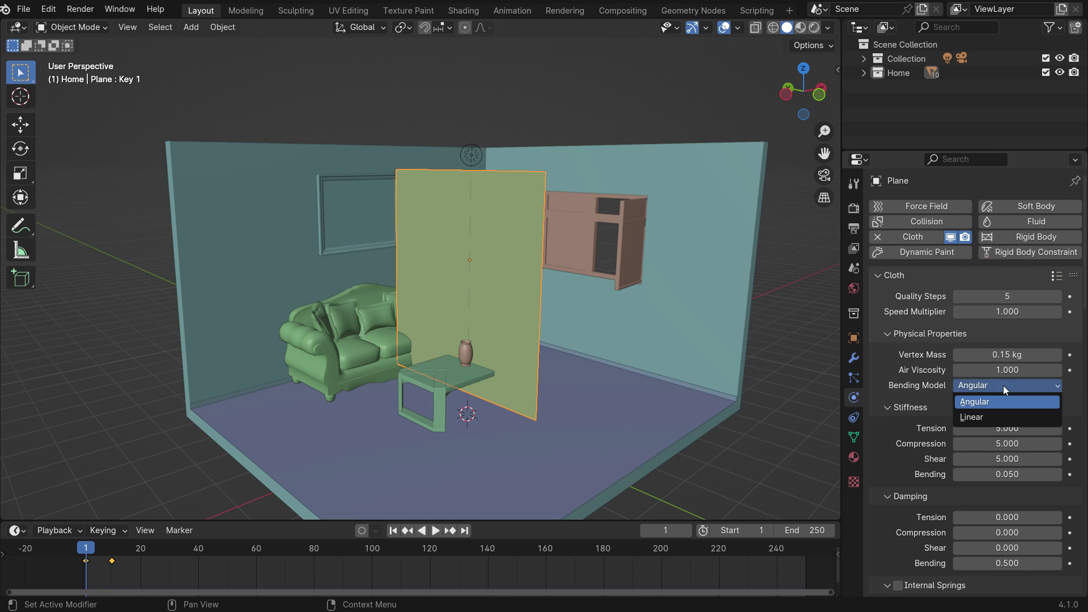
pyautogui.click(1001, 417)
# Set both the cloth cache Simulation End and the scene End frame to 1000
pyautogui.scroll(-5, 958, 413)
pyautogui.scroll(-18, 958, 412)
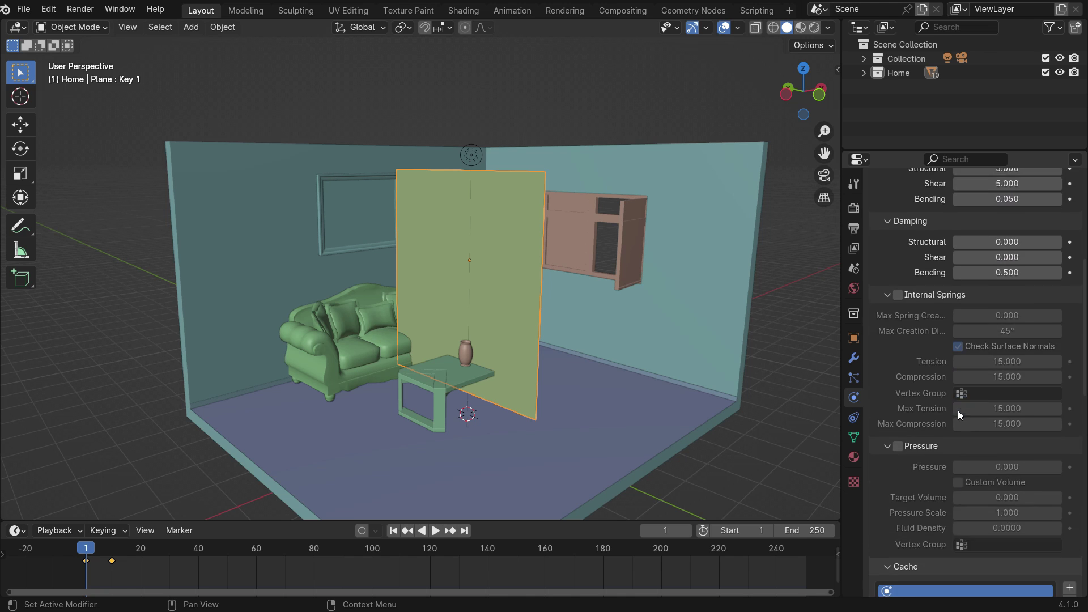
pyautogui.click(973, 378)
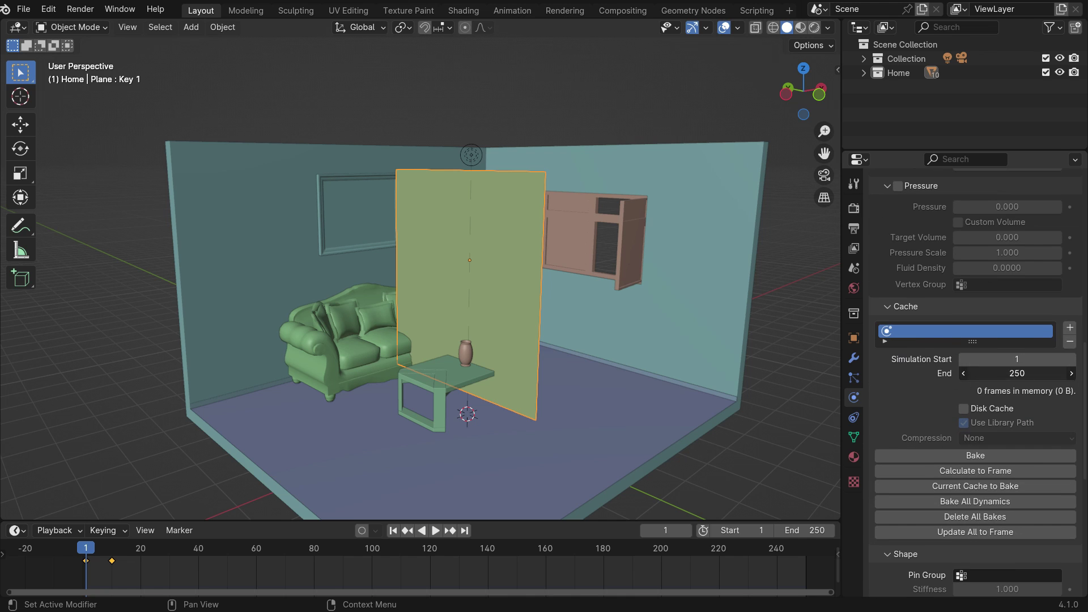
pyautogui.write('1000')
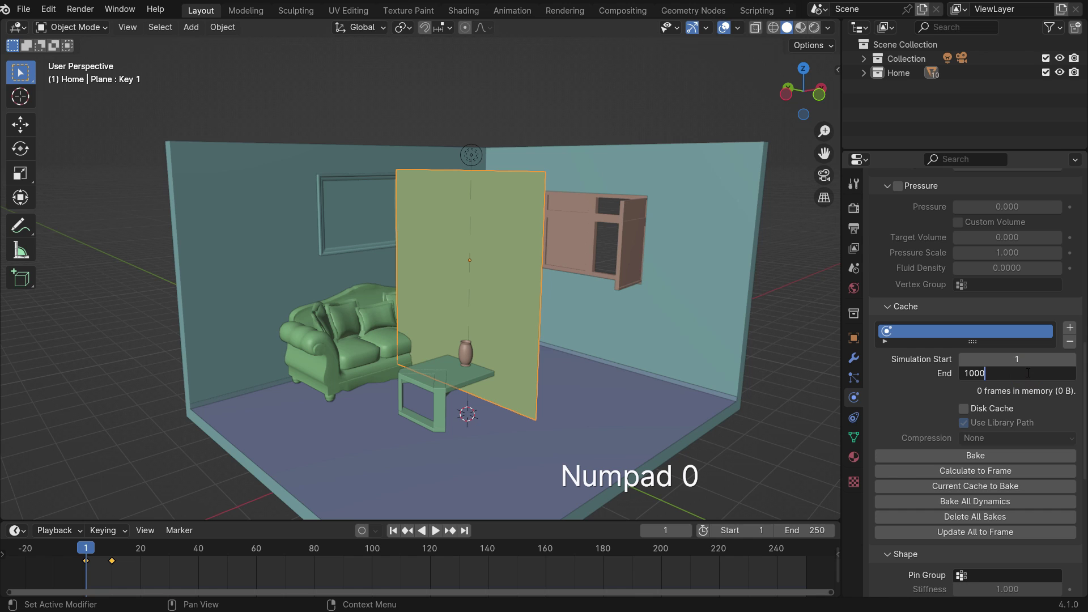
pyautogui.press('Return')
pyautogui.click(804, 530)
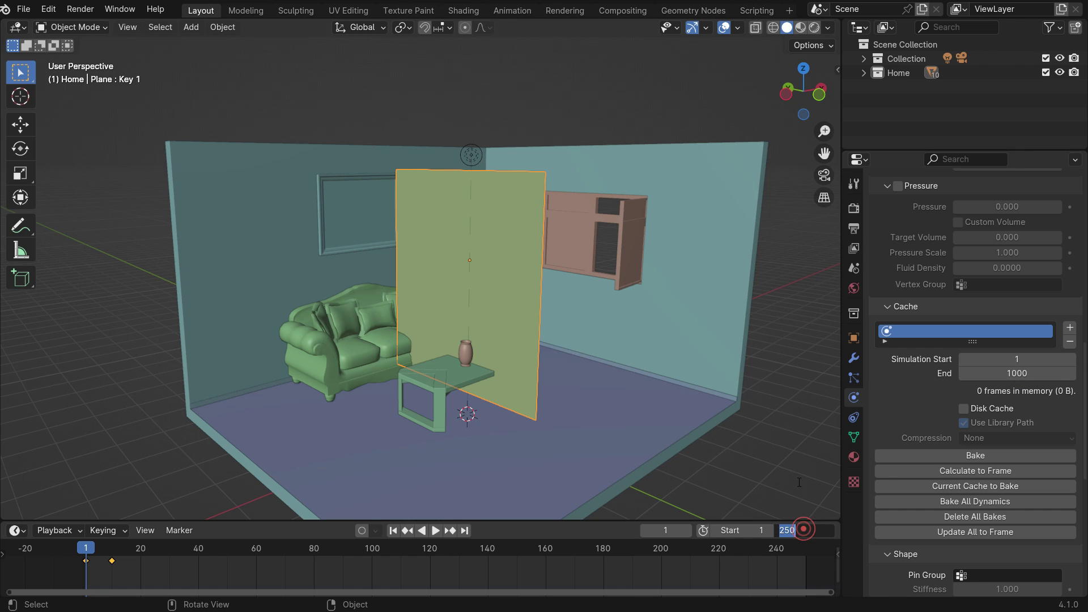
pyautogui.write('1000')
pyautogui.press('Return')
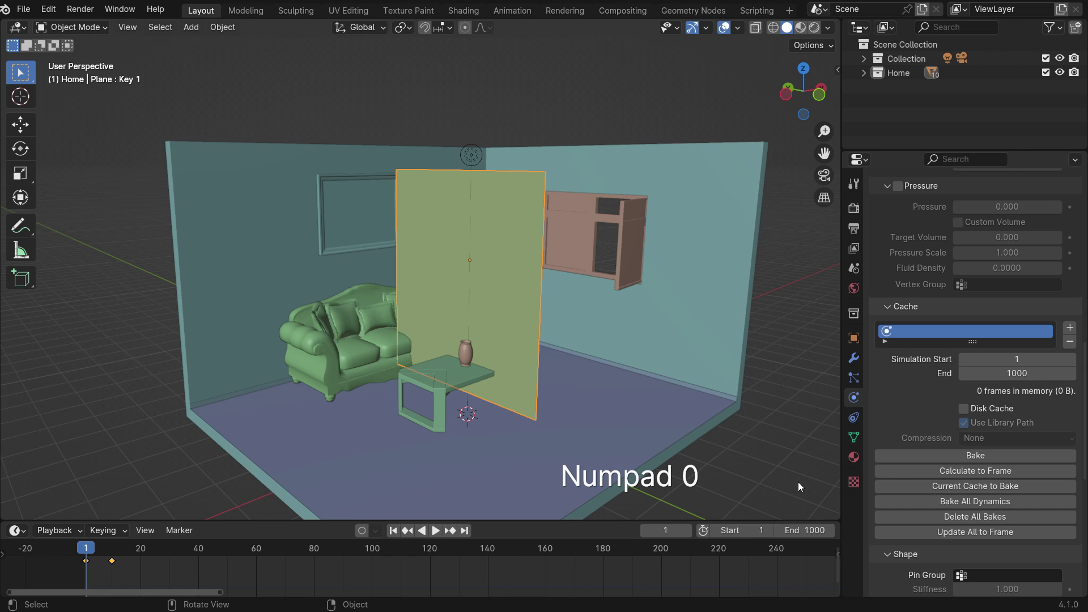
# Set the cloth Pin Group to Pins and tick Self Collisions
pyautogui.scroll(-8, 931, 449)
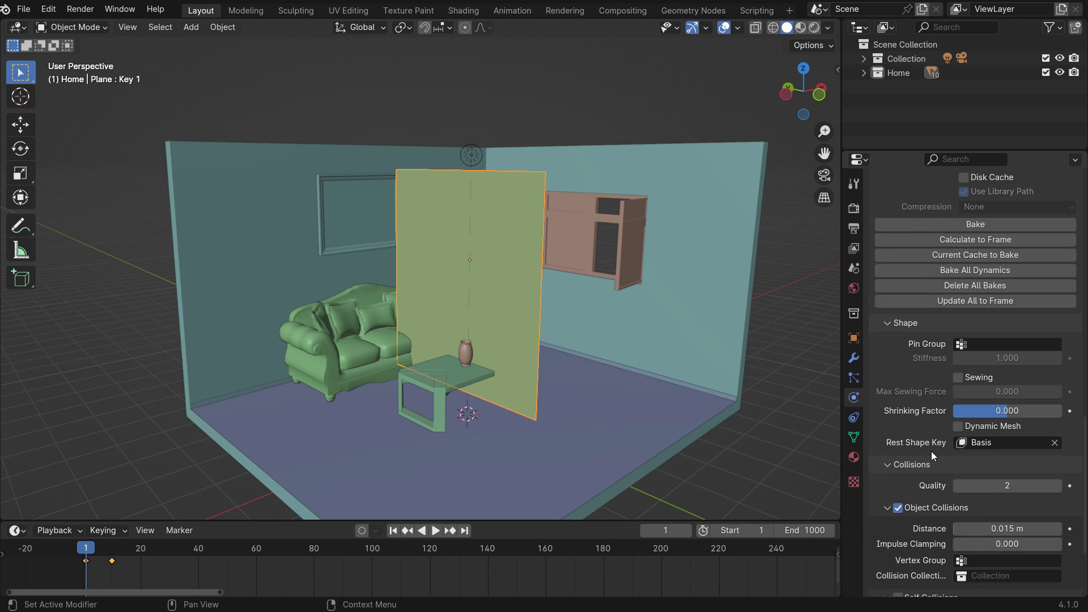
pyautogui.scroll(-2, 931, 452)
pyautogui.click(997, 314)
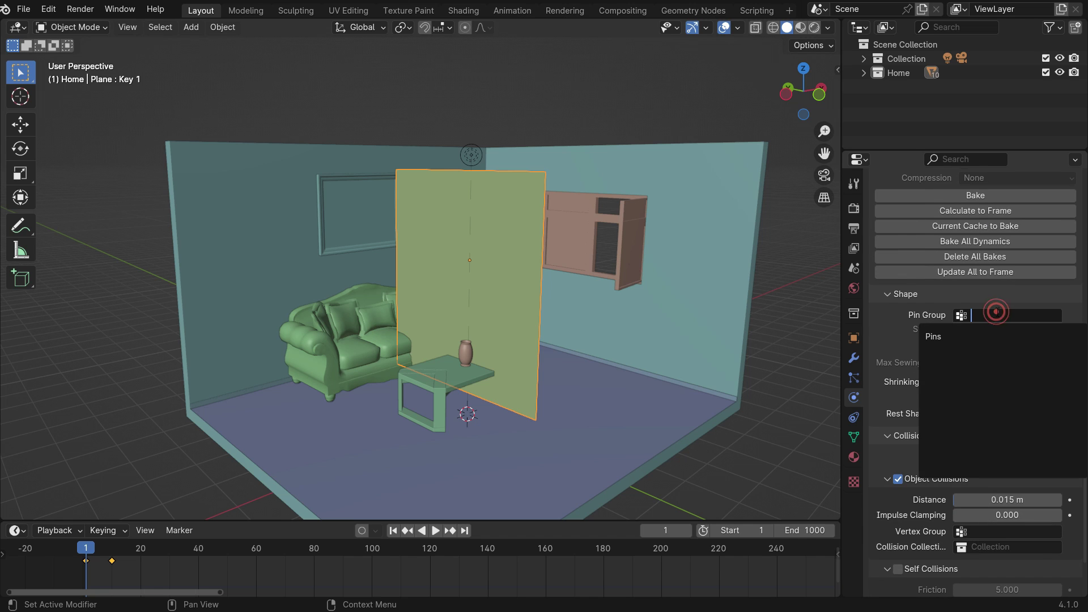
pyautogui.click(967, 337)
pyautogui.scroll(-4, 900, 451)
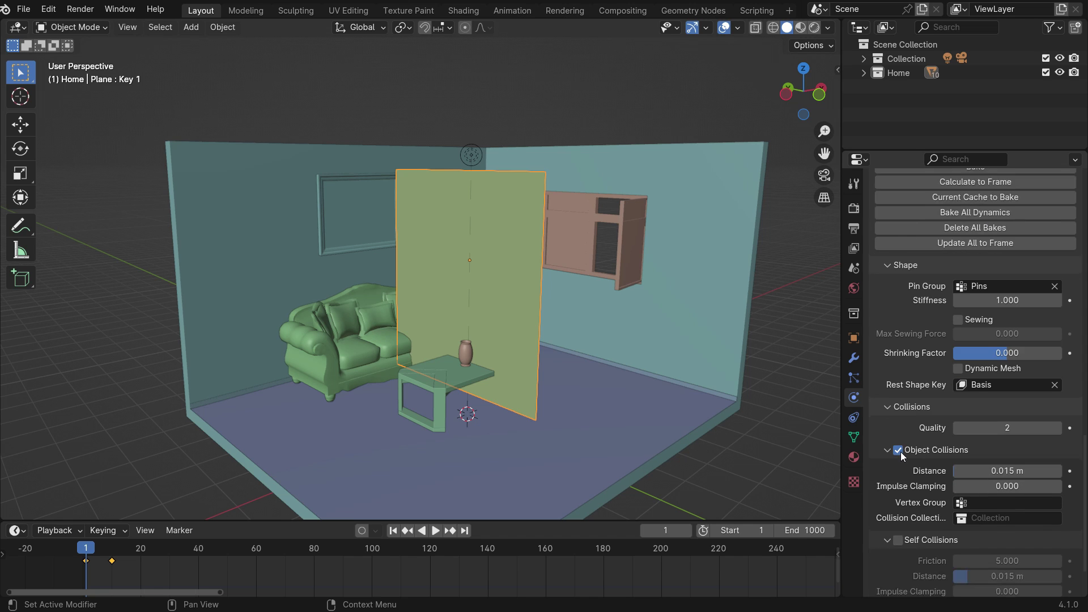
pyautogui.click(899, 482)
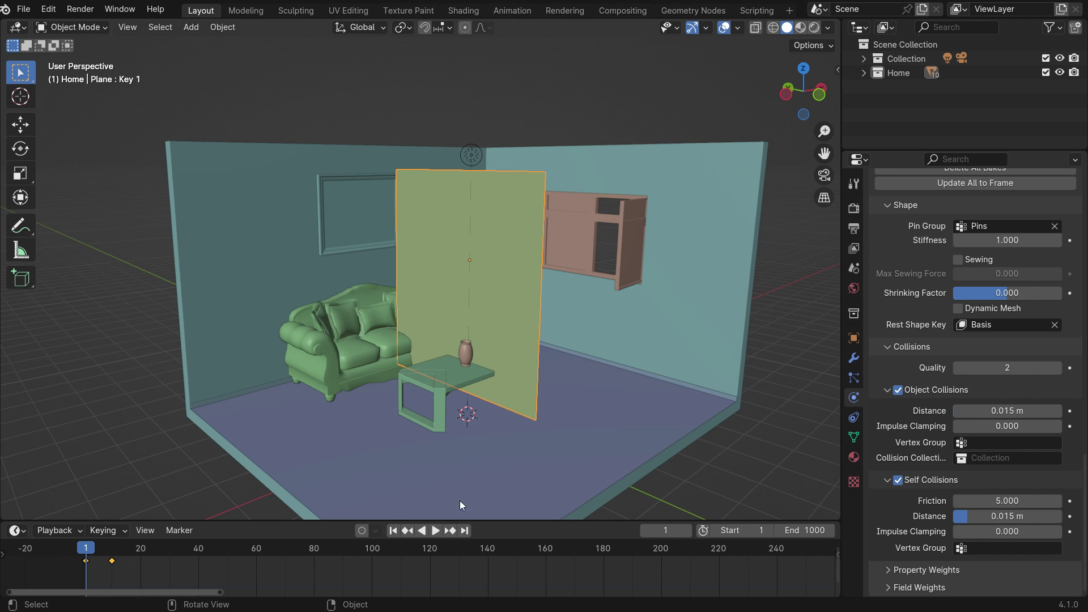
# Simulate the cloth to frame 261, then apply Shade Smooth to the draped curtain
pyautogui.click(434, 531)
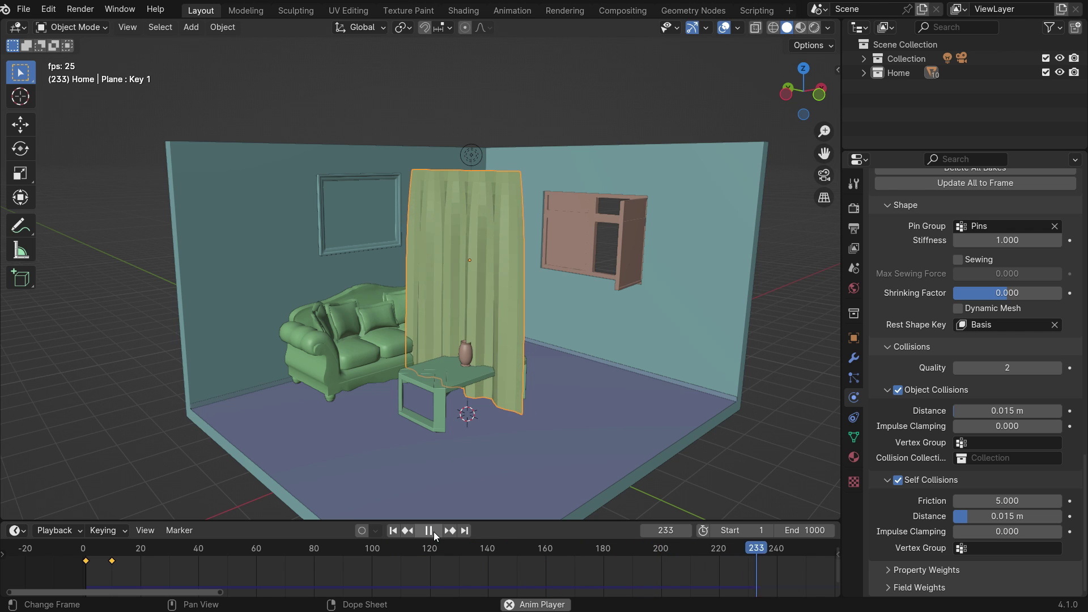
pyautogui.click(433, 530)
pyautogui.moveTo(461, 327); pyautogui.dragTo(493, 221, button='middle')
pyautogui.scroll(5, 493, 221)
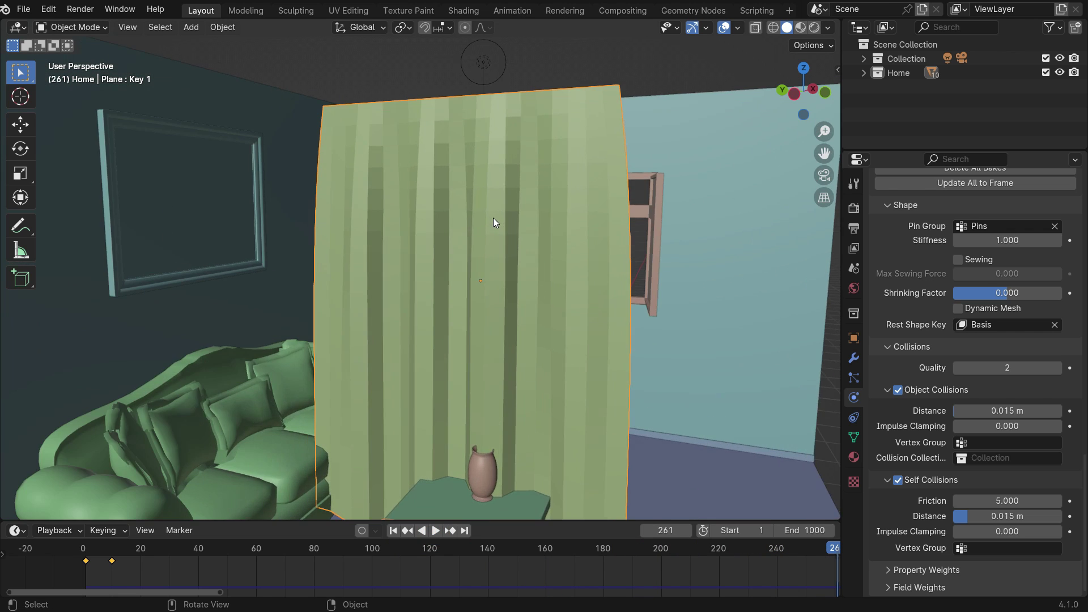
pyautogui.rightClick(500, 195)
pyautogui.click(500, 192)
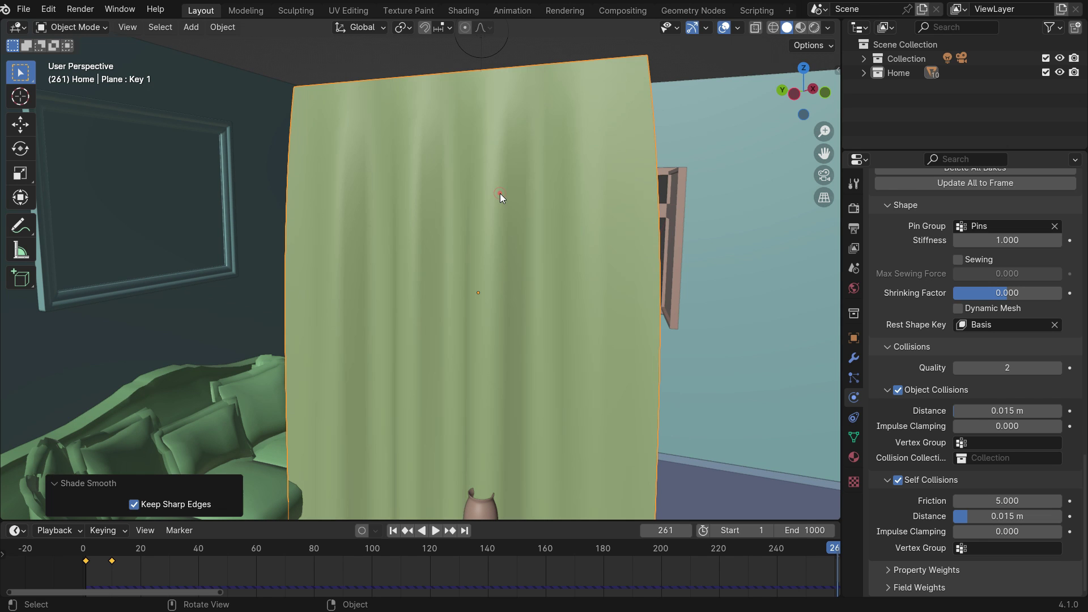
pyautogui.scroll(-6, 484, 203)
pyautogui.moveTo(509, 297); pyautogui.dragTo(477, 313, button='middle')
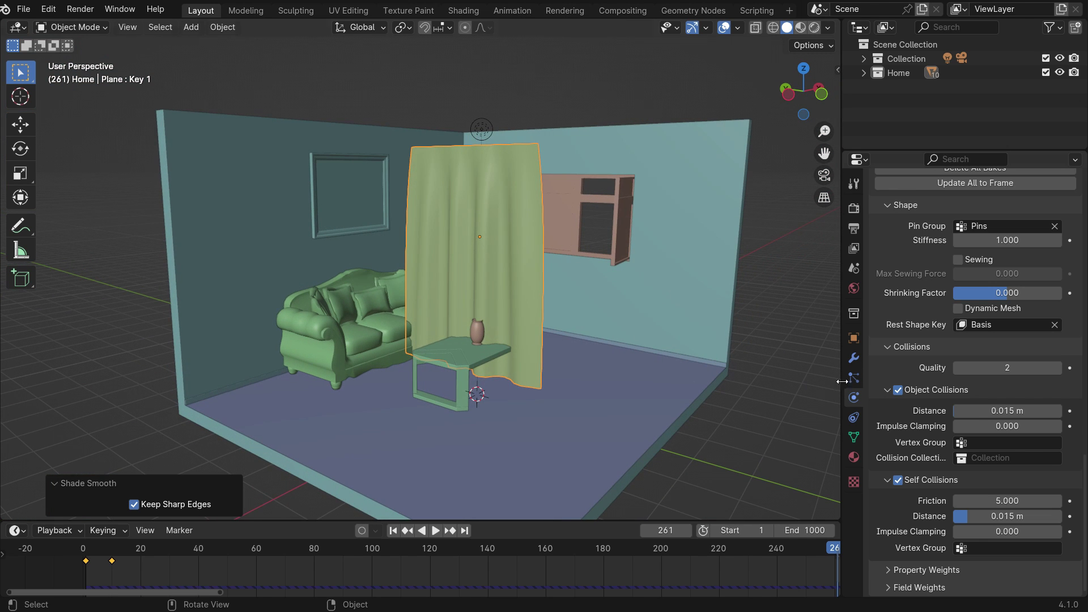
# Add a Catmull-Clark Subdivision modifier (viewport 1, render 2) under the curtain's Cloth modifier
pyautogui.click(853, 359)
pyautogui.click(926, 205)
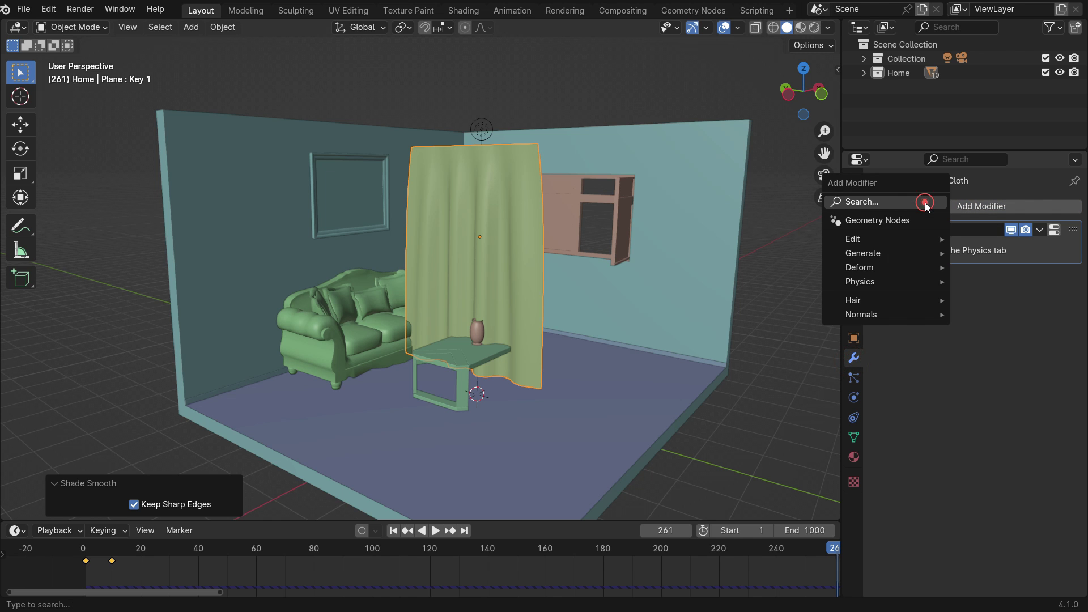
pyautogui.click(925, 203)
pyautogui.click(840, 231)
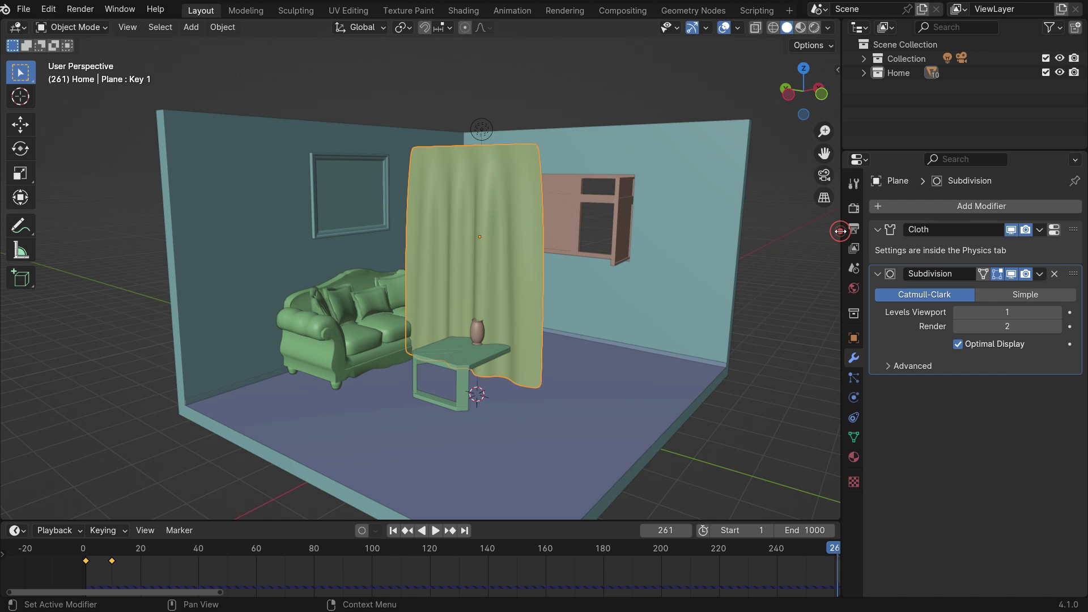
pyautogui.scroll(5, 471, 216)
pyautogui.moveTo(471, 216); pyautogui.dragTo(491, 302, button='middle')
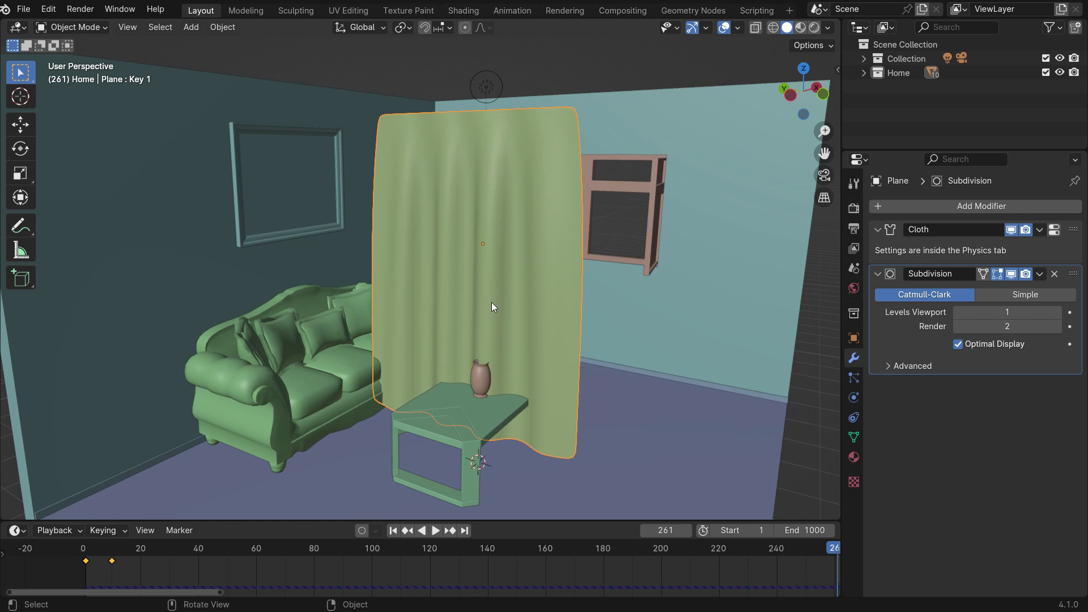
# Apply all of the curtain's shape keys to its mesh
pyautogui.click(853, 437)
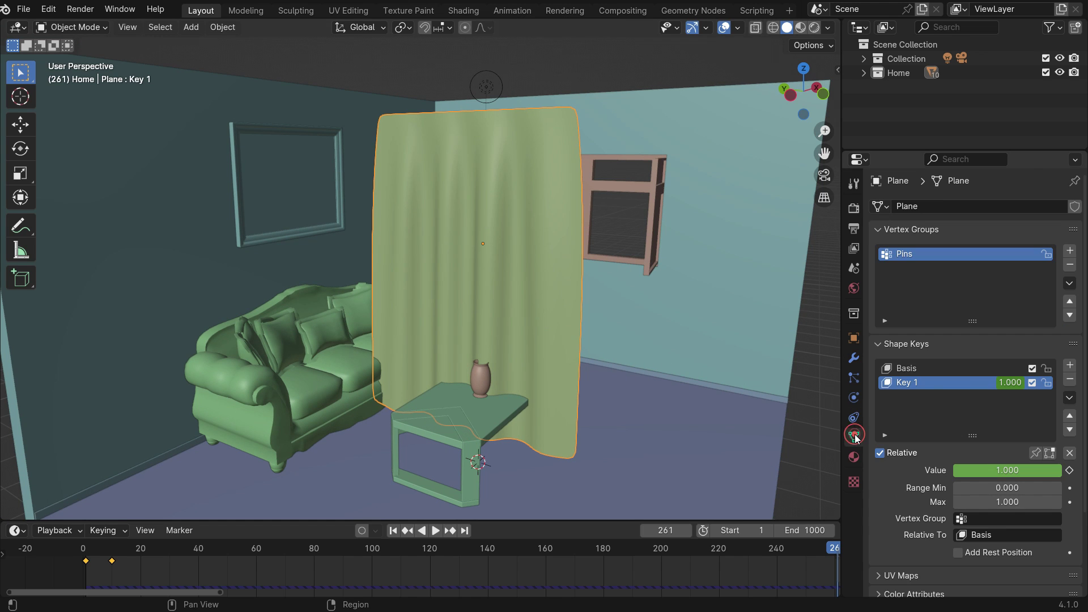
pyautogui.click(1070, 398)
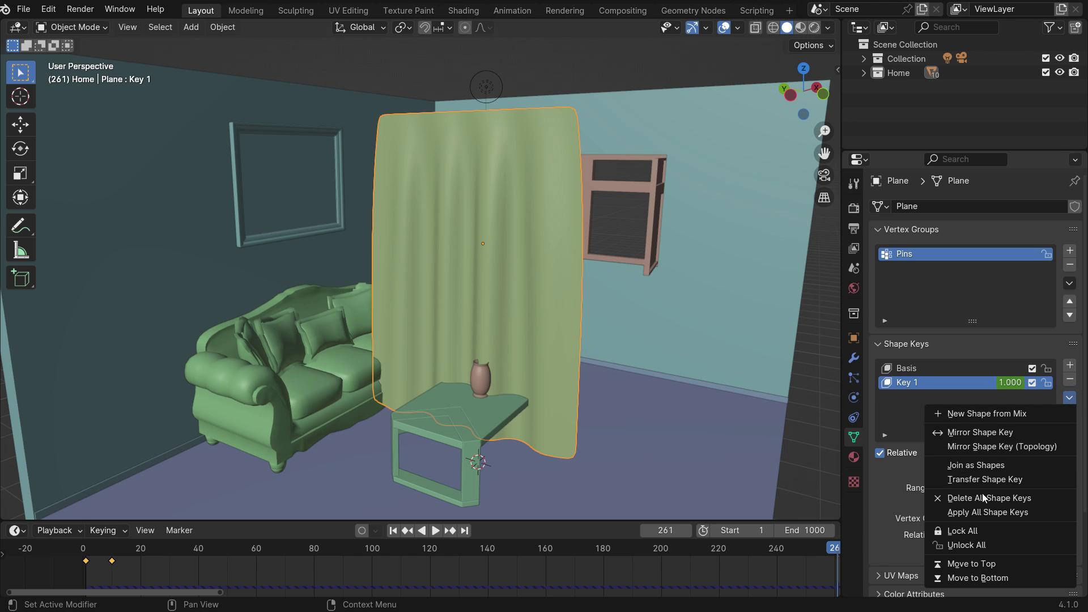
pyautogui.click(1033, 512)
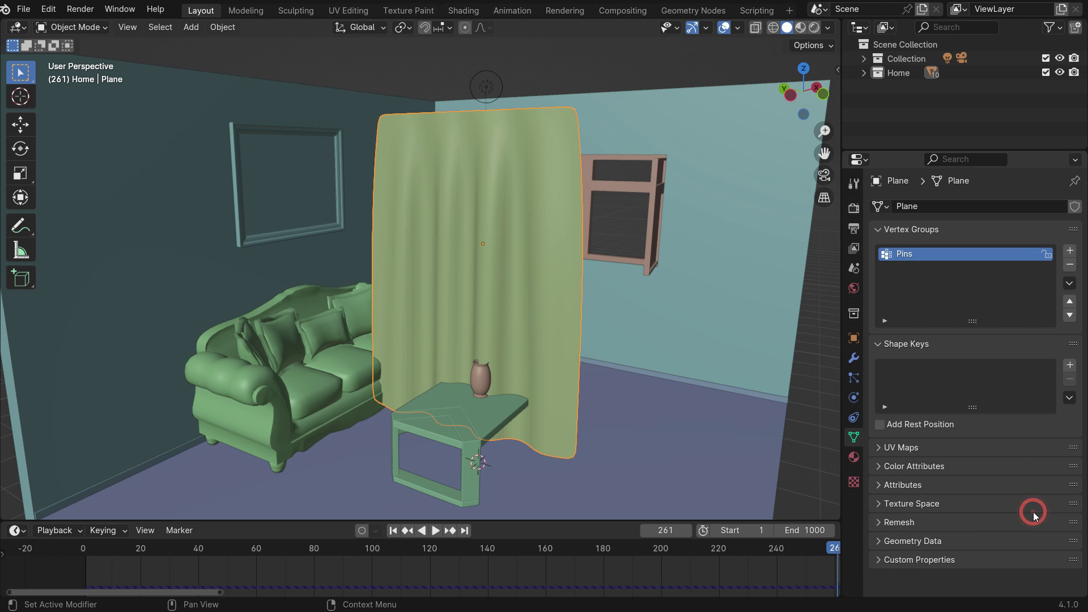
# Apply the Cloth and Subdivision modifiers so the curtain has no modifiers left
pyautogui.click(854, 358)
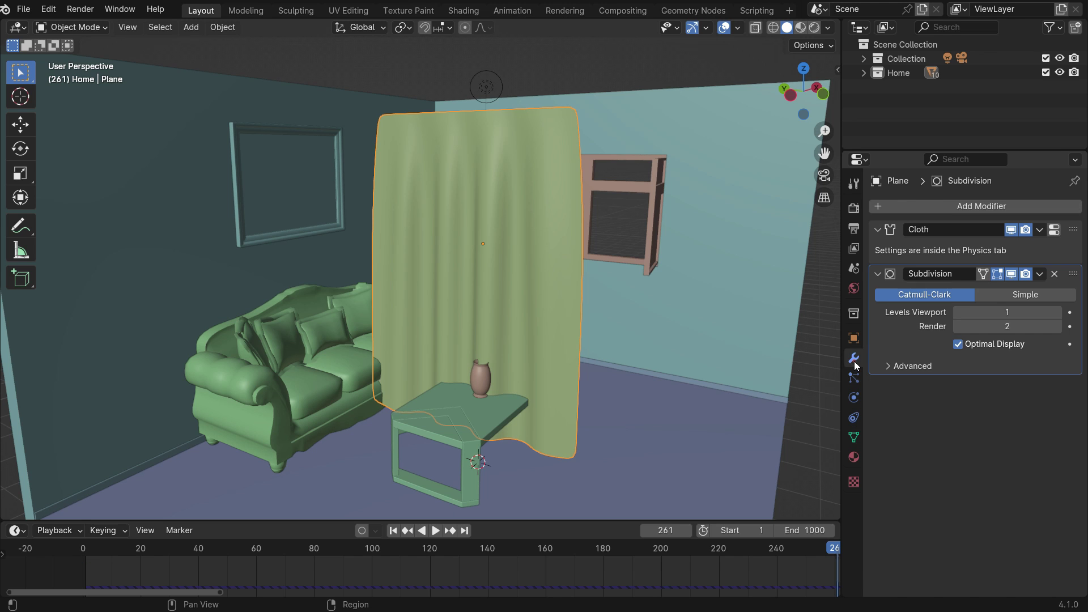
pyautogui.click(1040, 230)
pyautogui.click(1011, 243)
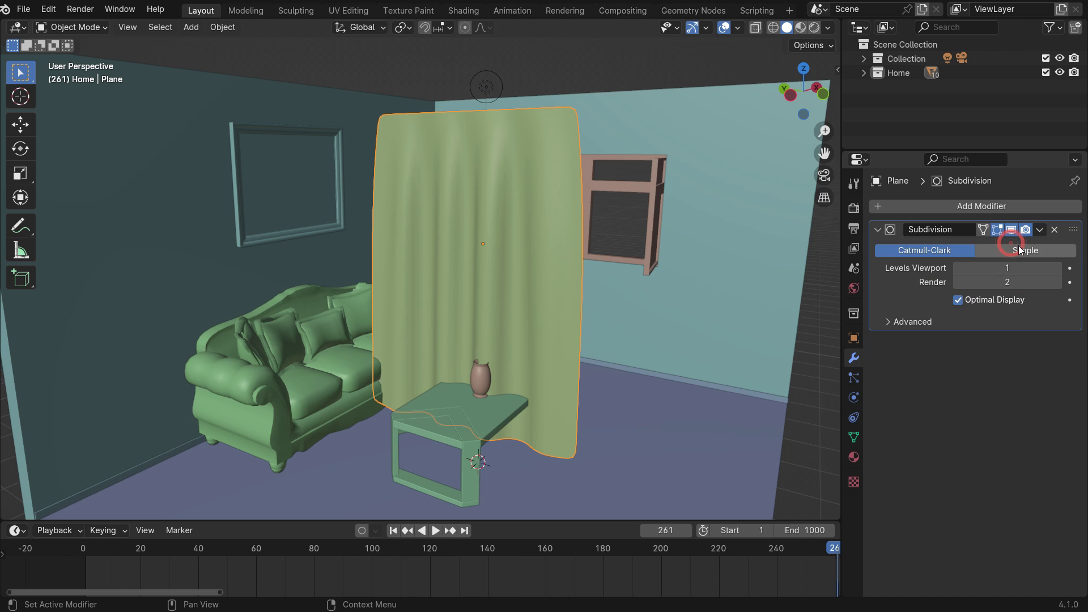
pyautogui.click(1040, 230)
pyautogui.click(1016, 245)
pyautogui.moveTo(499, 279); pyautogui.dragTo(473, 276, button='middle')
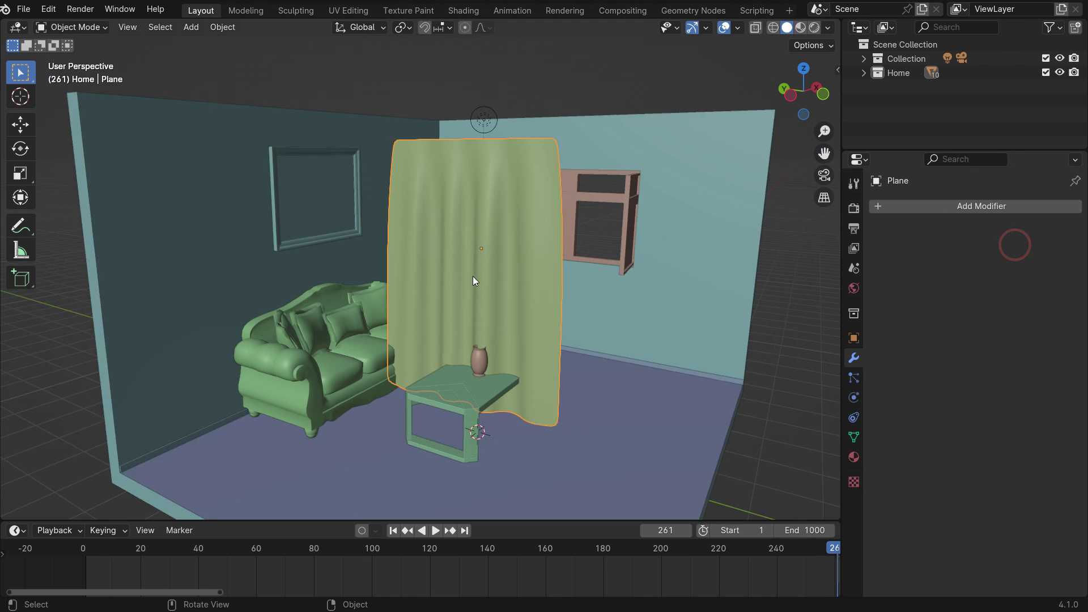
pyautogui.scroll(-1, 501, 338)
# Nudge the draped curtain right, then undo until its Cloth modifier and shape keys return
pyautogui.press('g')
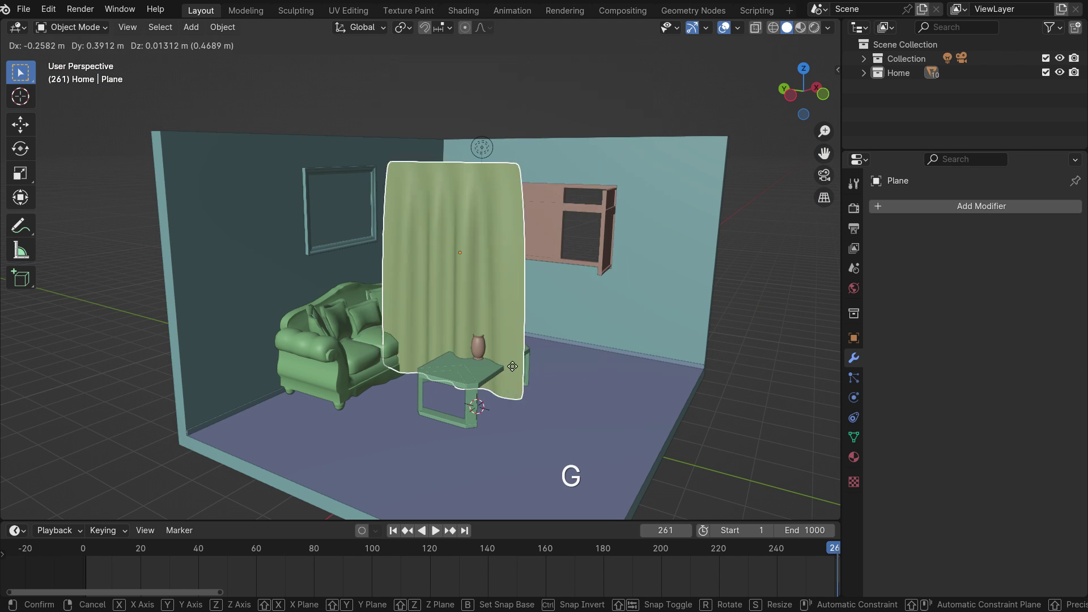
pyautogui.click(535, 319)
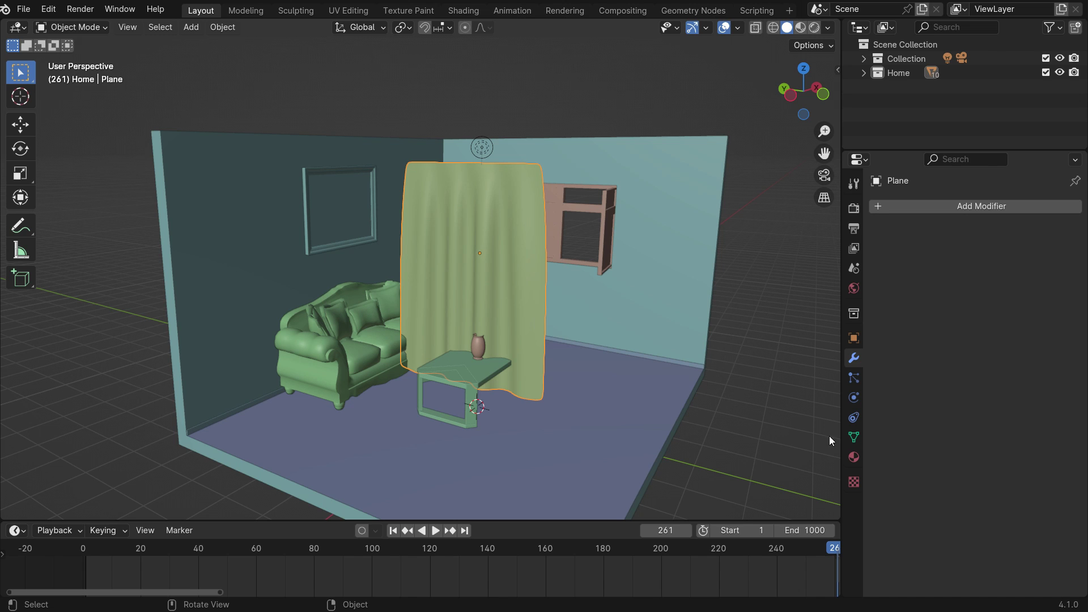
pyautogui.click(854, 437)
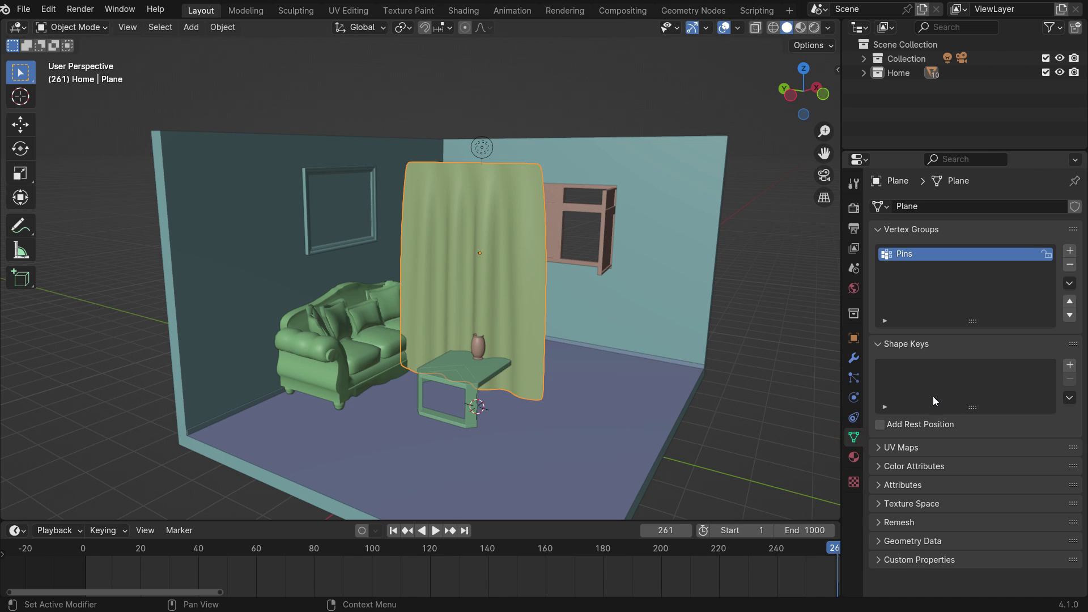
pyautogui.hotkey('ctrl', 'z')
pyautogui.click(853, 358)
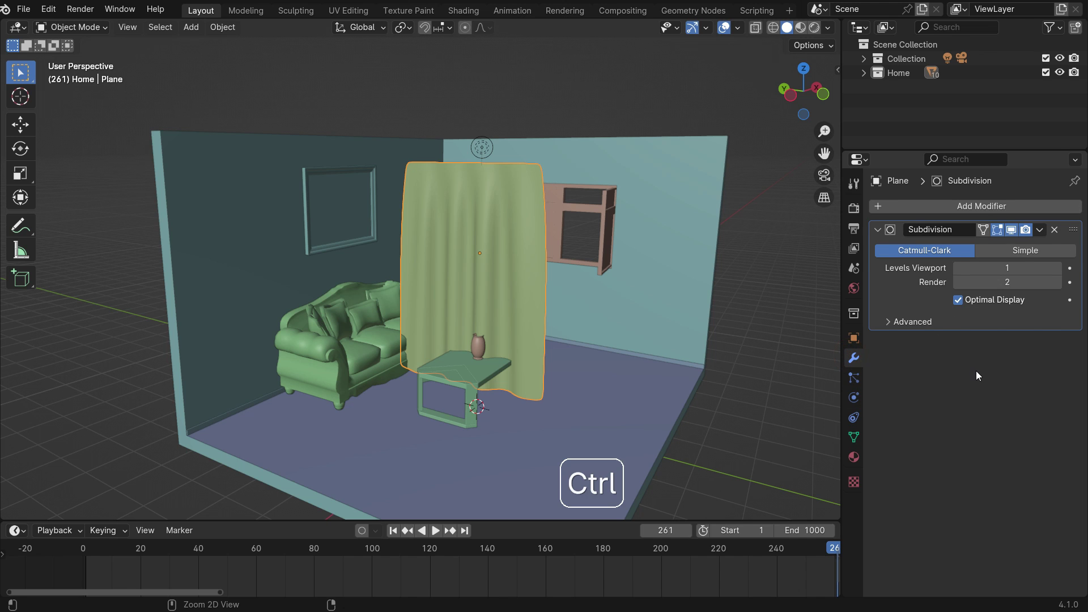
pyautogui.hotkey('ctrl', 'z')
pyautogui.click(854, 438)
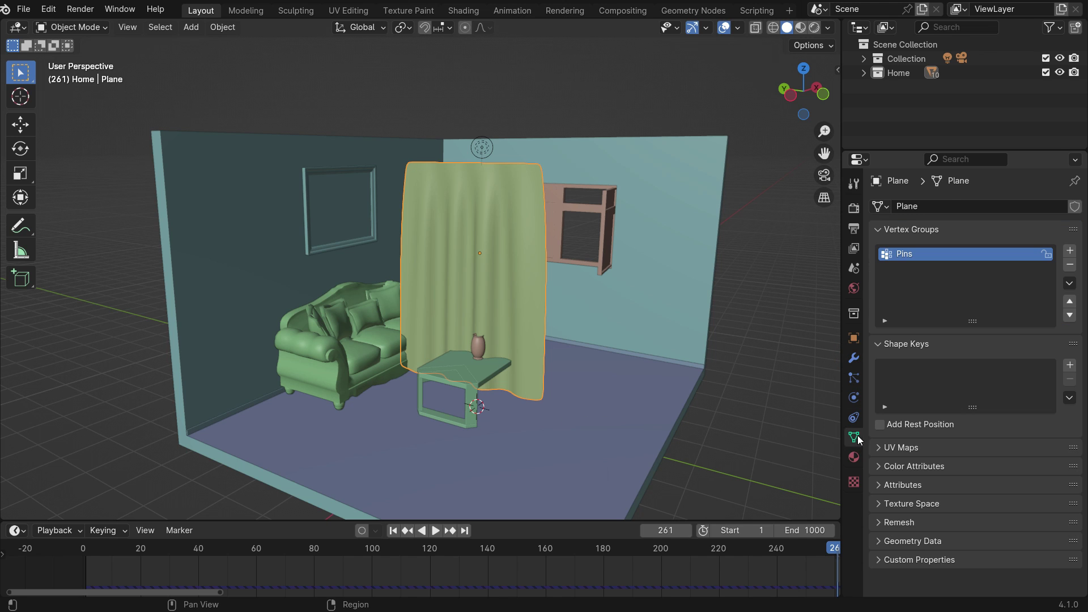
pyautogui.hotkey('ctrl', 'z')
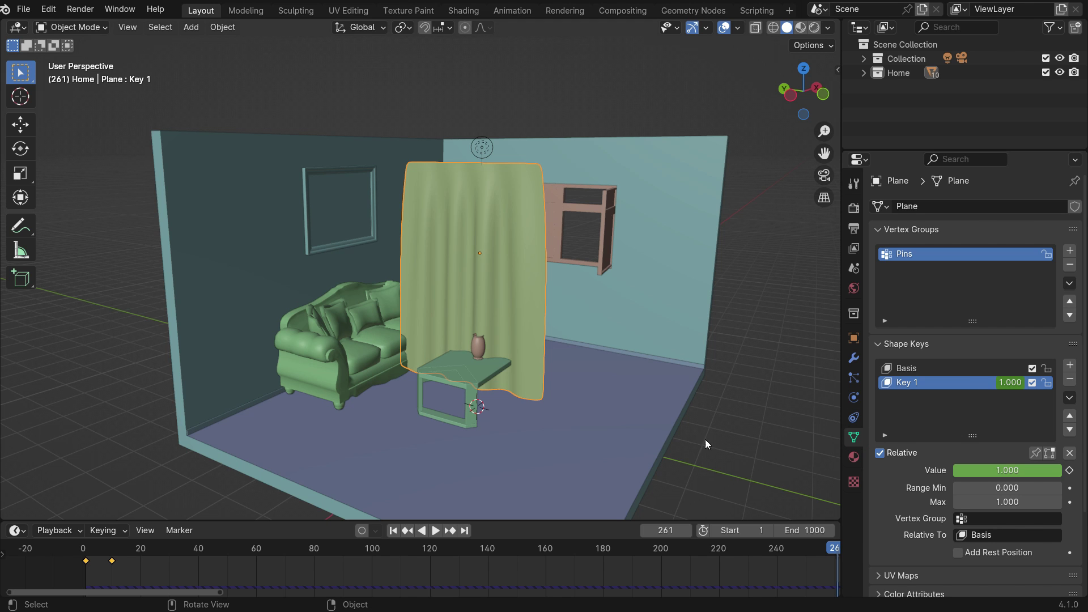
# At frame 1, slide the flat curtain 4.7552 m along X onto the window wall
pyautogui.click(396, 531)
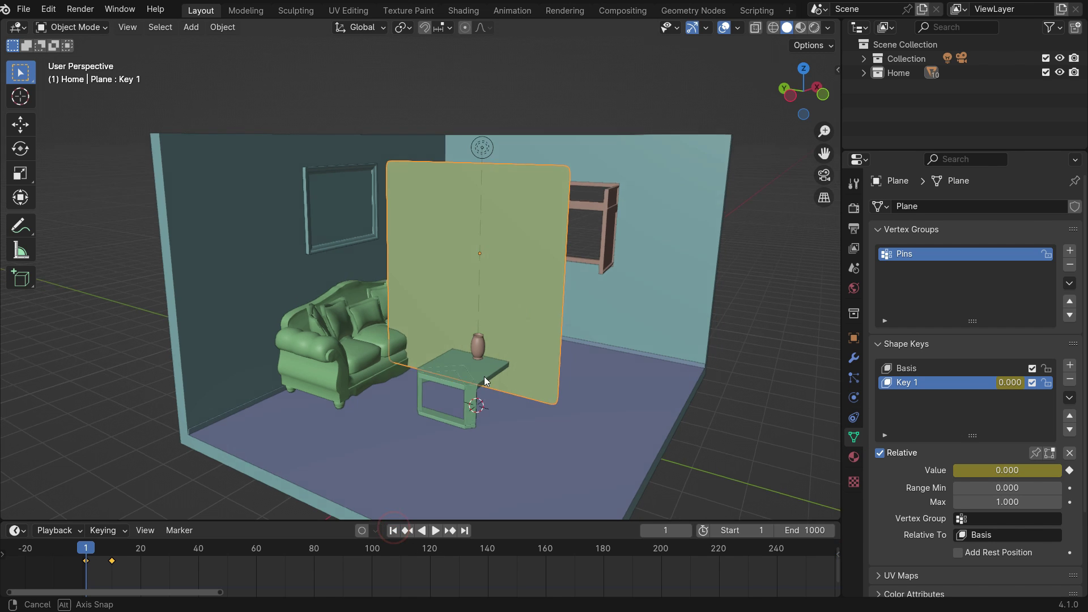
pyautogui.moveTo(484, 376); pyautogui.dragTo(431, 382, button='middle')
pyautogui.press('g')
pyautogui.press('x')
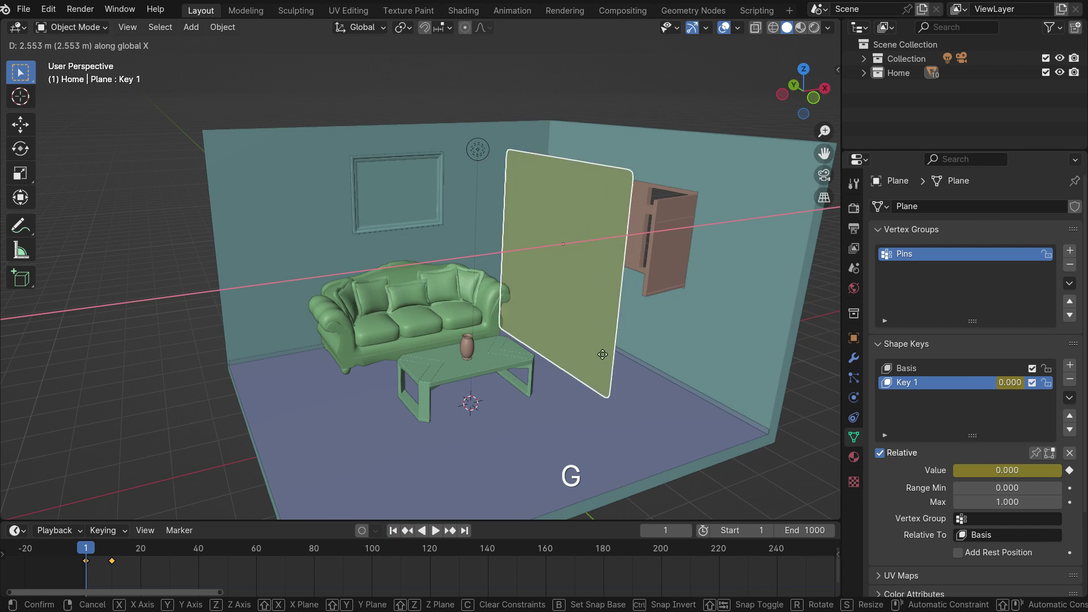
pyautogui.click(656, 341)
pyautogui.moveTo(667, 268); pyautogui.dragTo(533, 317, button='middle')
# Add a Wind force field and move it along X to sit outside the right wall
pyautogui.hotkey('shift', 'a')
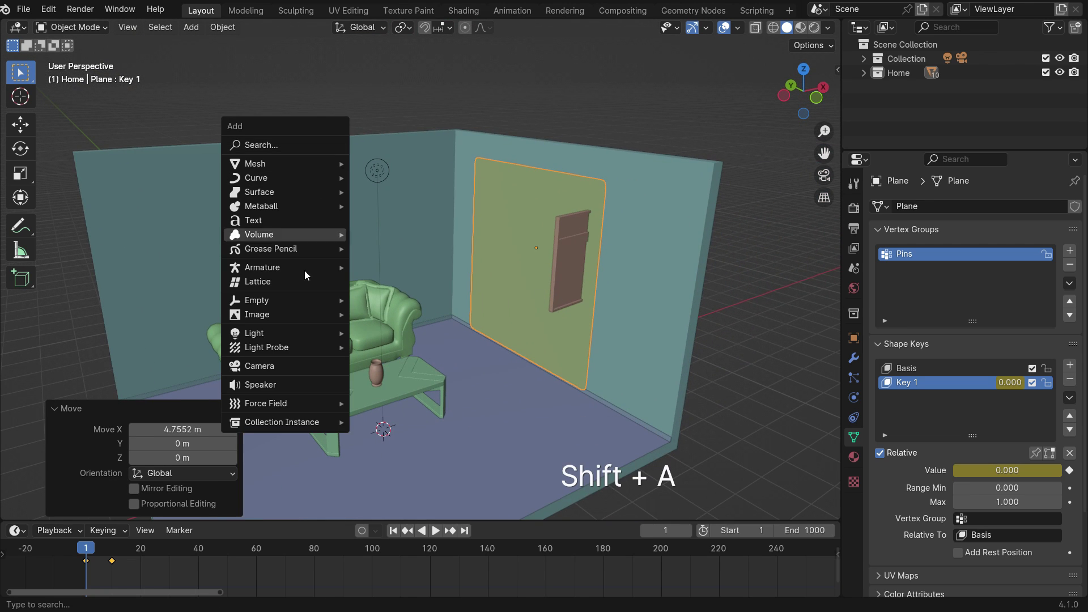
pyautogui.moveTo(296, 402)
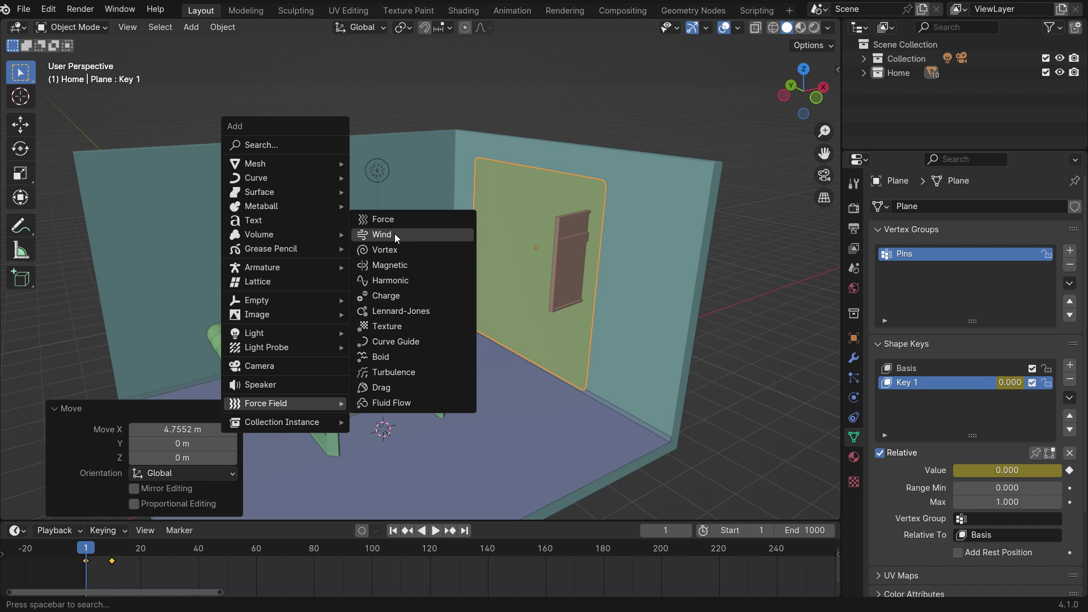
pyautogui.click(432, 234)
pyautogui.scroll(-5, 405, 283)
pyautogui.moveTo(398, 385); pyautogui.dragTo(370, 372, button='middle')
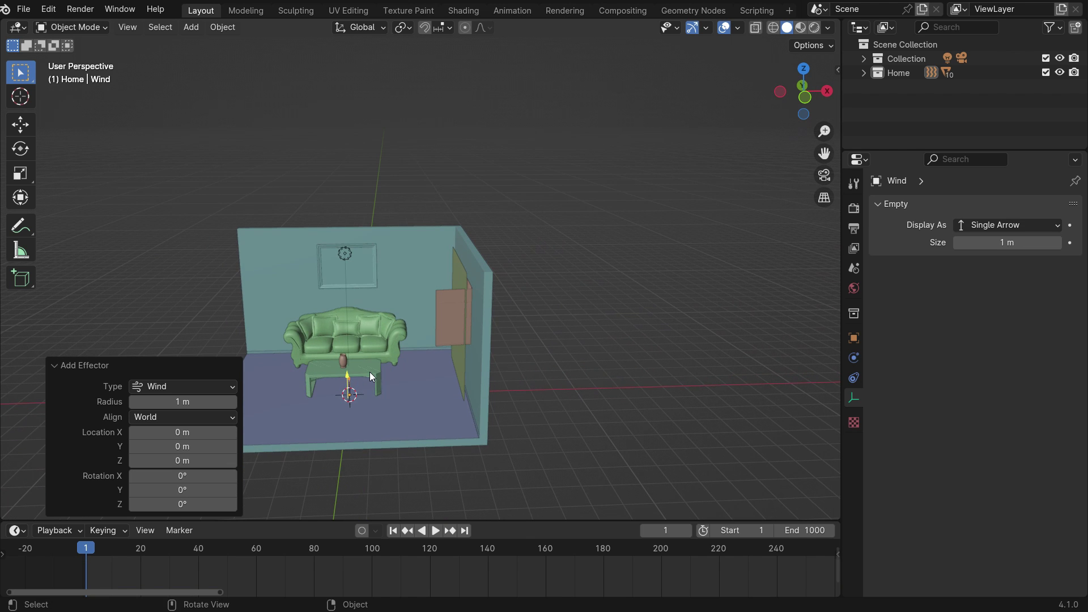
pyautogui.press('g')
pyautogui.press('x')
pyautogui.click(551, 361)
pyautogui.moveTo(551, 362); pyautogui.dragTo(541, 397, button='middle')
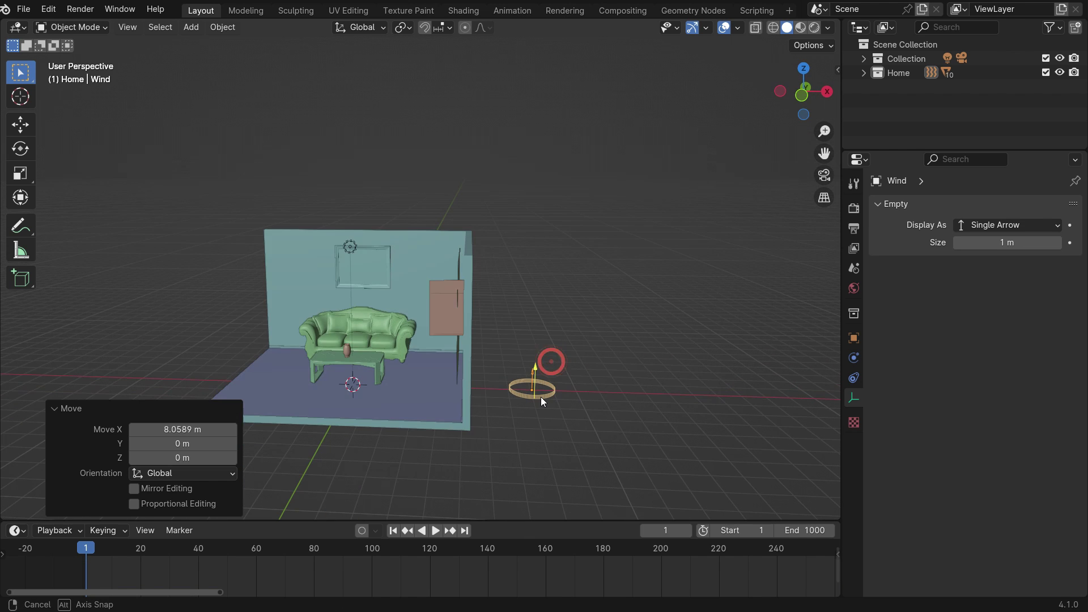
# Turn the wind -90° about Y and raise it 3.3062 m to window height
pyautogui.press('r')
pyautogui.press('y')
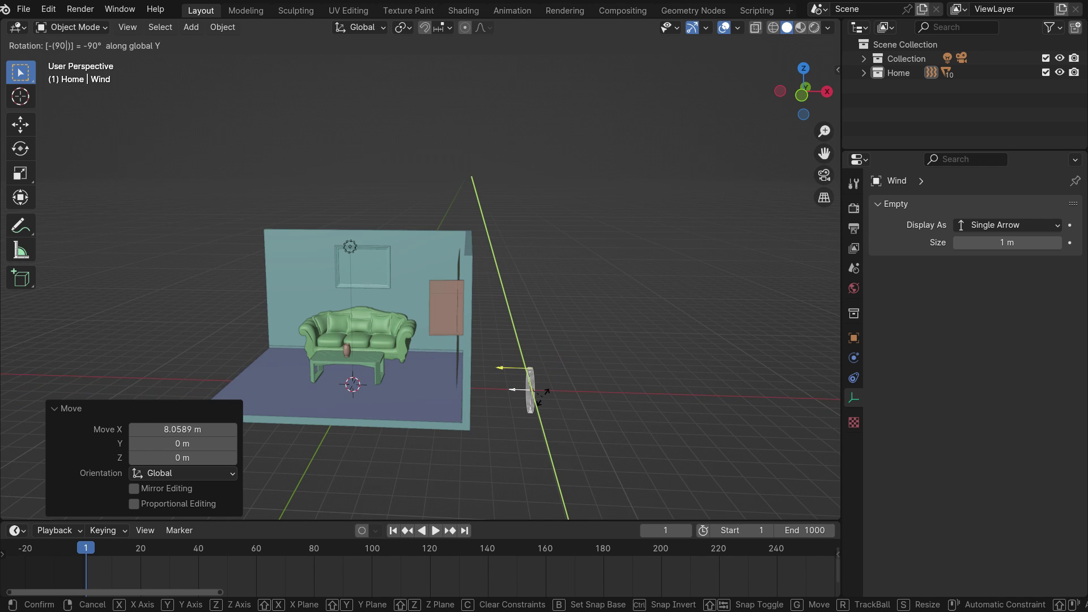
pyautogui.press('Return')
pyautogui.press('g')
pyautogui.press('z')
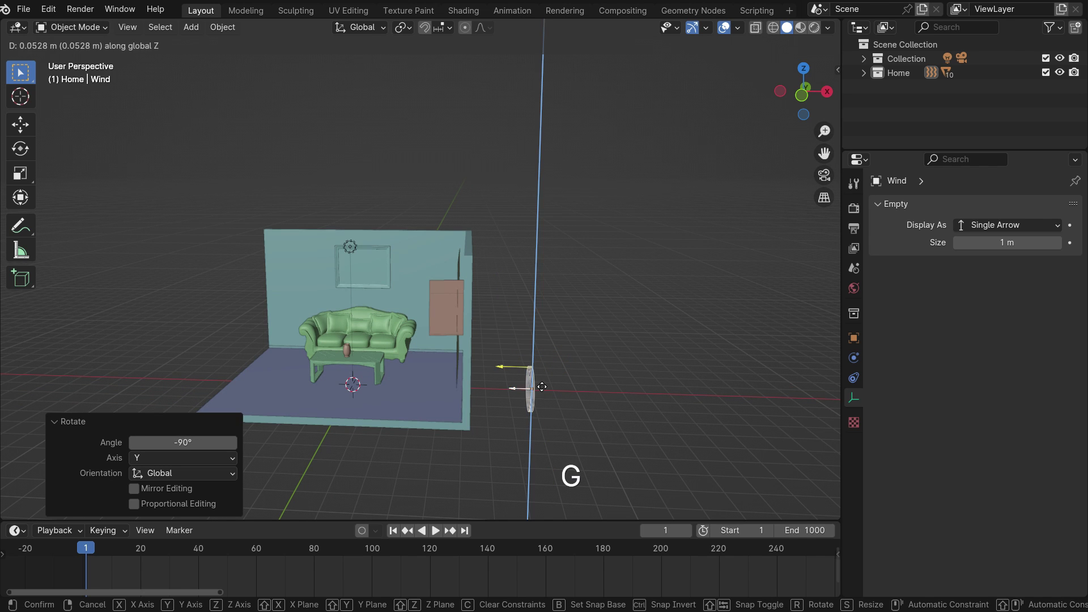
pyautogui.click(529, 325)
pyautogui.moveTo(528, 325); pyautogui.dragTo(516, 352, button='middle')
pyautogui.scroll(3, 516, 353)
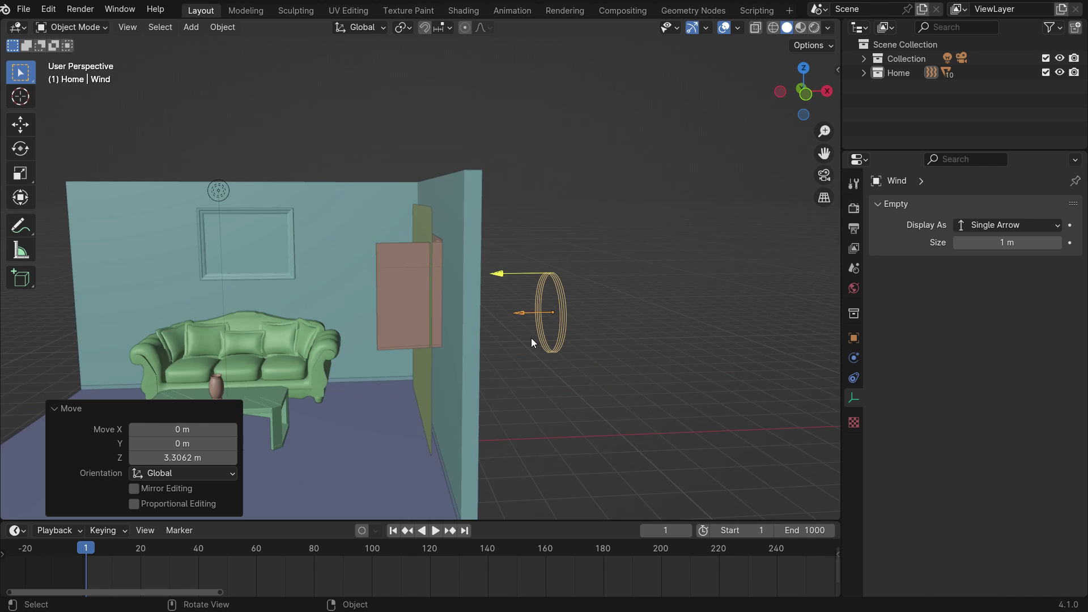
# Set the wind field's Strength to 100 and recentre the view on the room
pyautogui.click(854, 358)
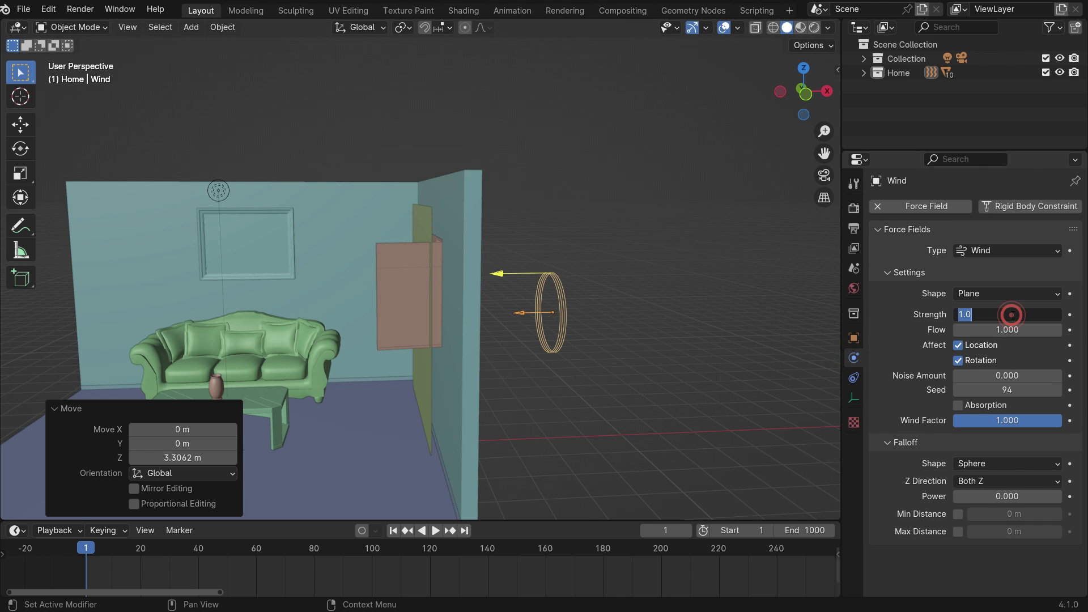
pyautogui.press('Return')
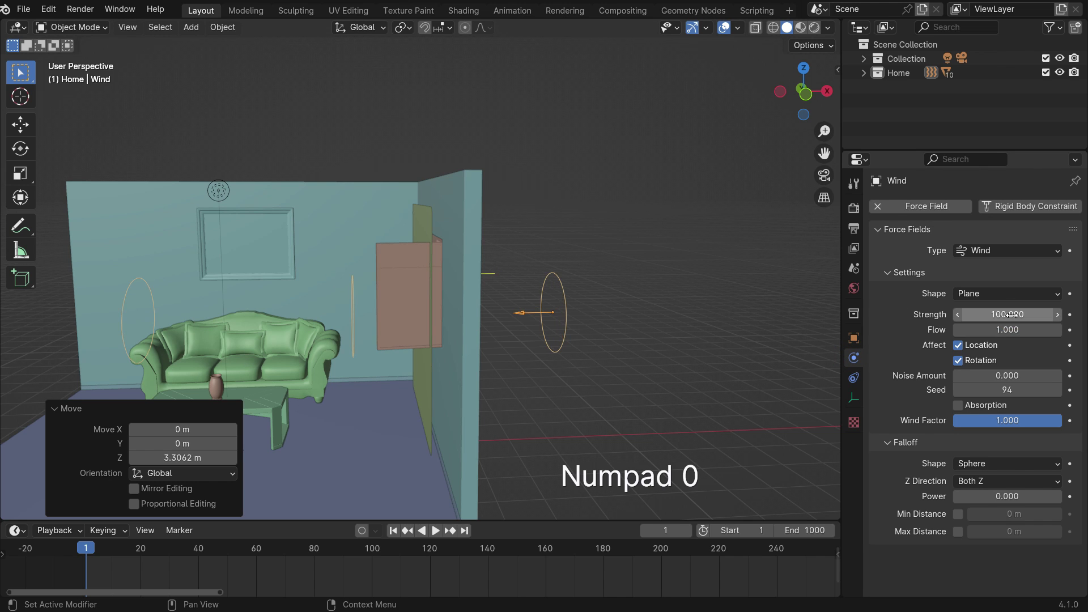
pyautogui.scroll(-3, 686, 266)
pyautogui.hotkey('shift', 'c')
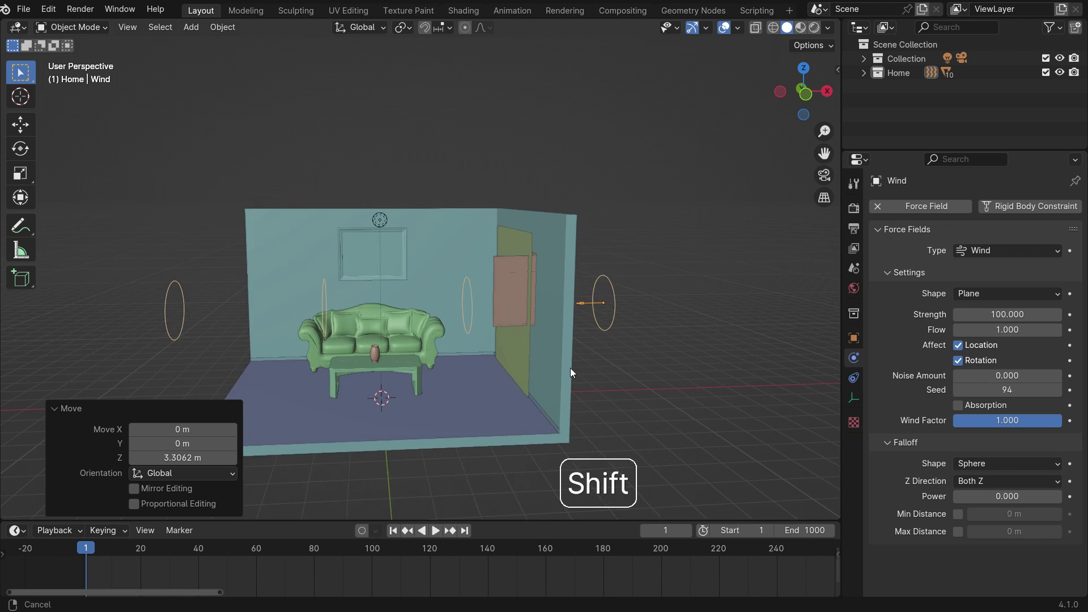
# Play the simulation to watch the curtain billow, stopping at frame 357
pyautogui.click(435, 531)
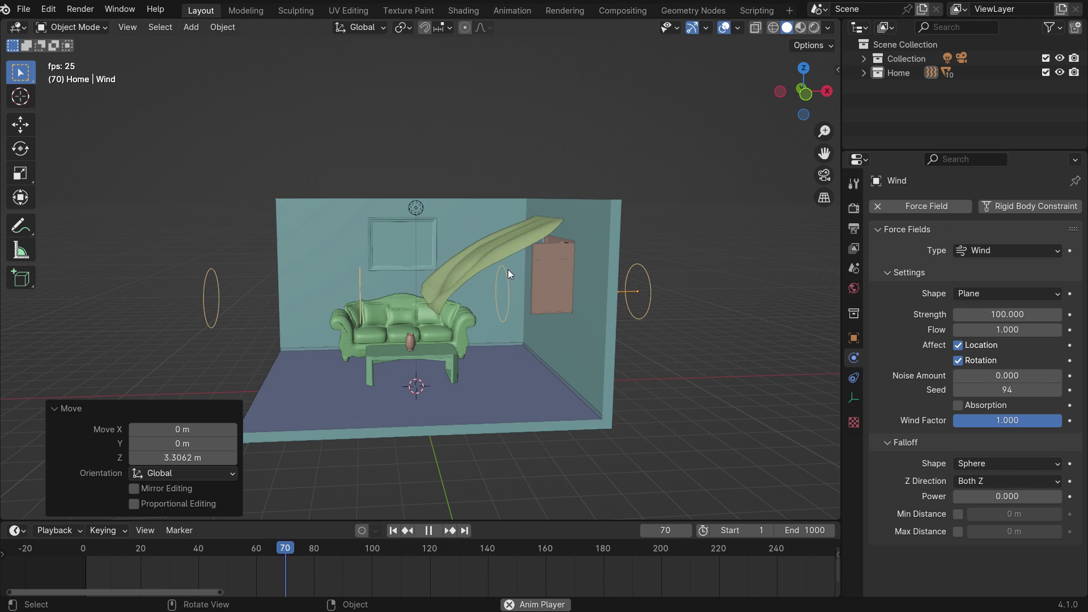
pyautogui.moveTo(508, 270); pyautogui.dragTo(663, 230, button='middle')
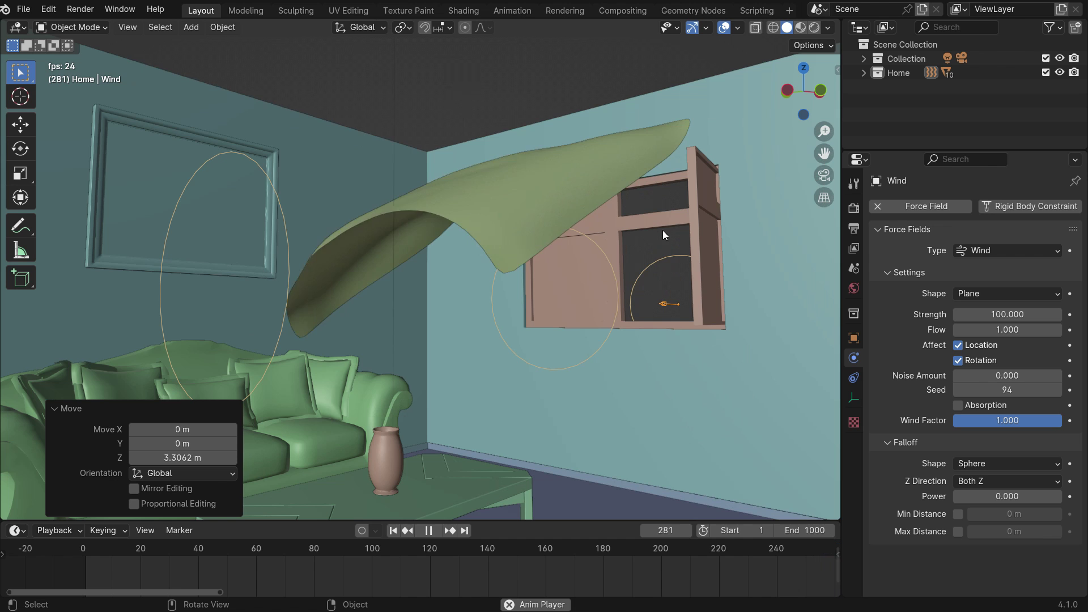
pyautogui.scroll(-6, 631, 288)
pyautogui.moveTo(513, 445); pyautogui.dragTo(610, 325, button='middle')
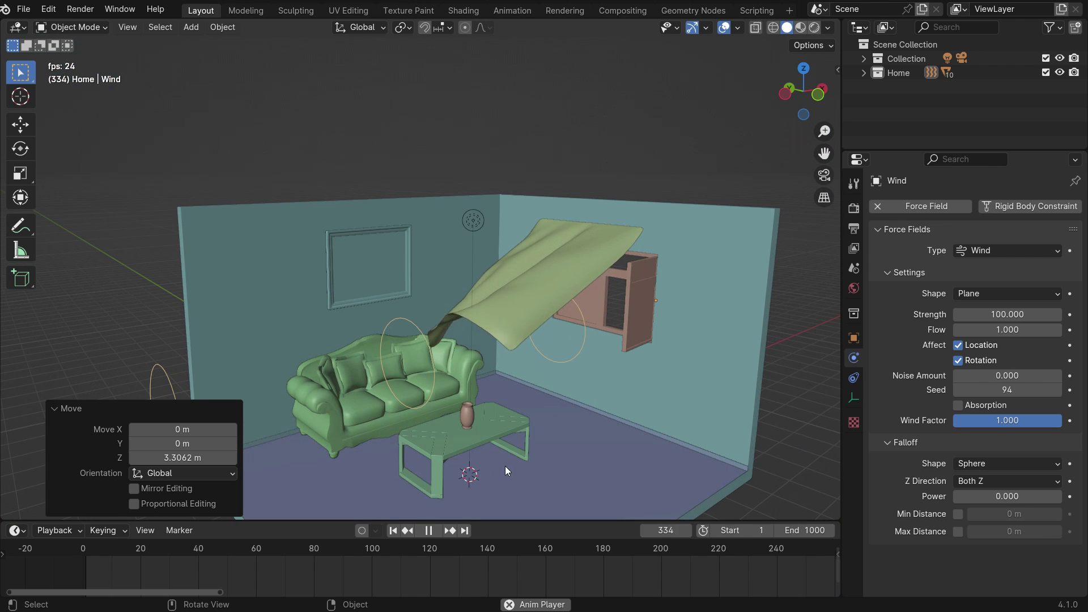
pyautogui.click(434, 529)
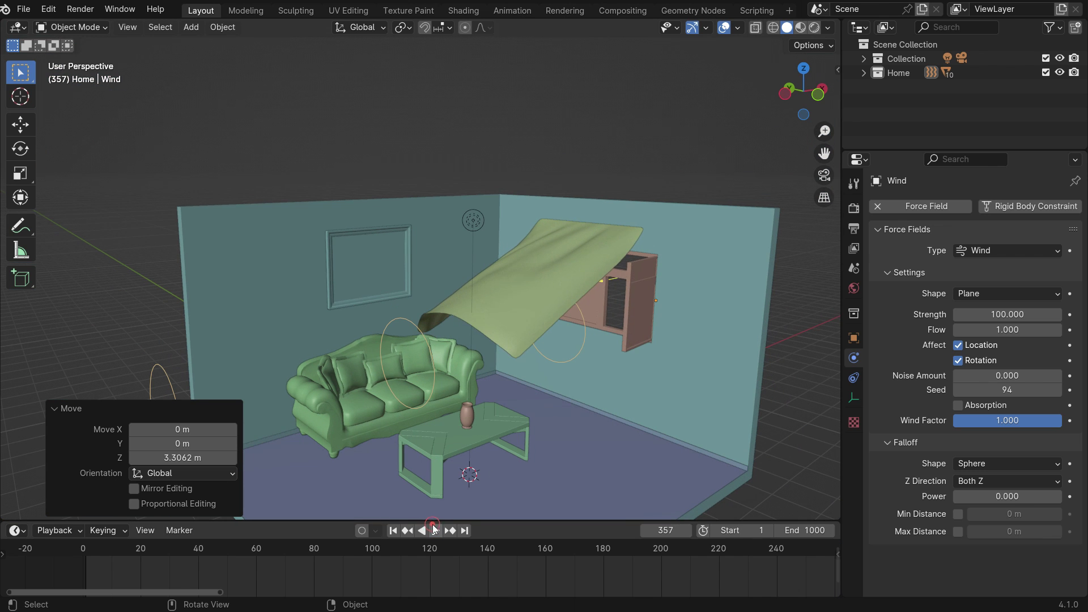
# Give the wind a Tube falloff with an 8 m maximum distance, starting from frame 1
pyautogui.click(393, 530)
pyautogui.keyDown('shift'); pyautogui.moveTo(578, 412); pyautogui.dragTo(536, 365, button='middle'); pyautogui.keyUp('shift')
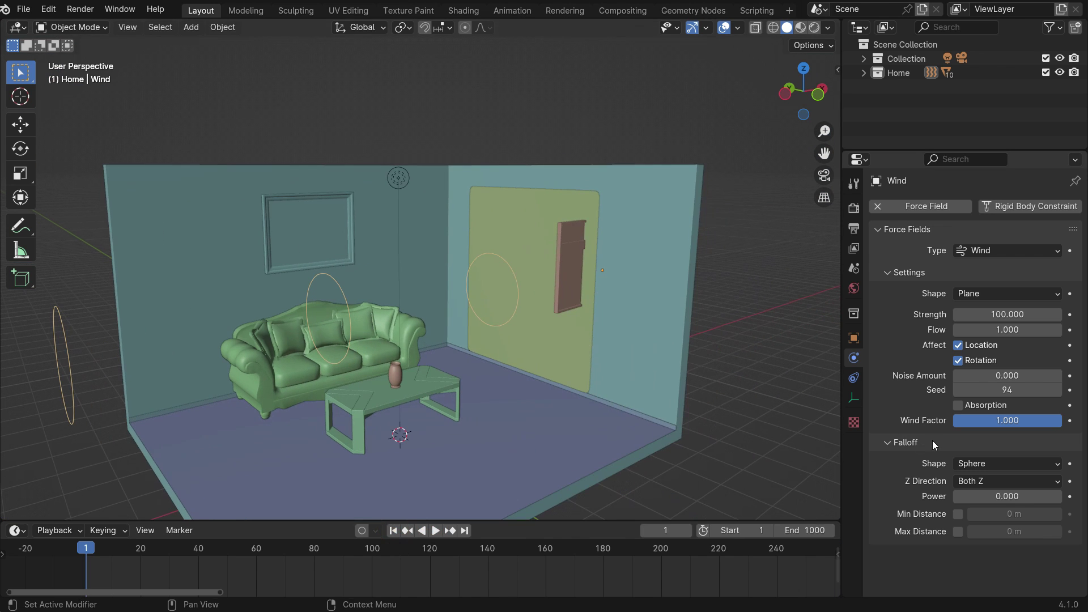
pyautogui.click(1003, 464)
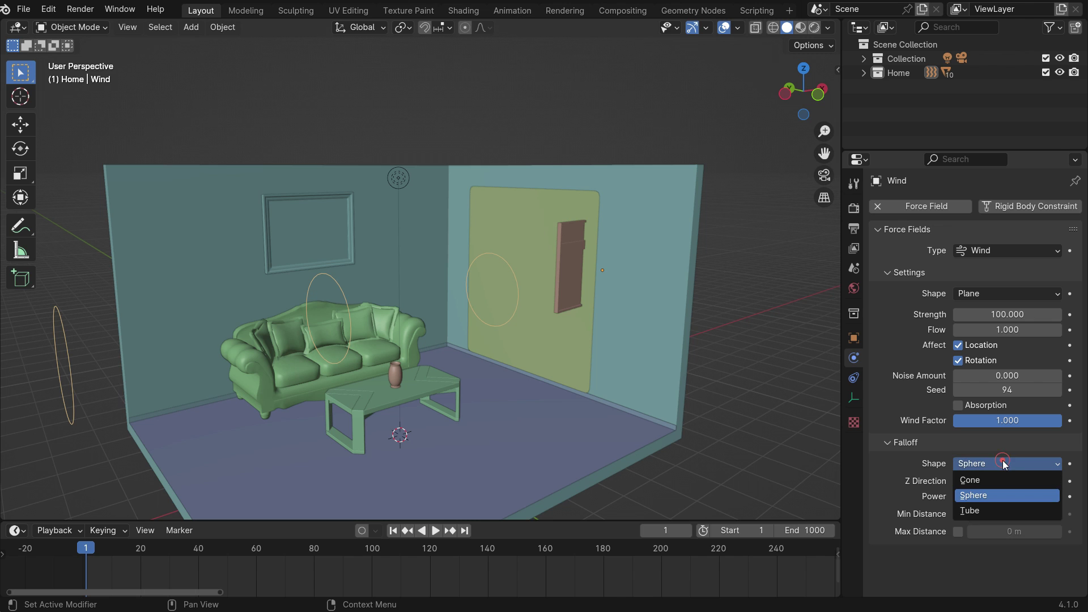
pyautogui.click(998, 510)
pyautogui.scroll(-2, 925, 476)
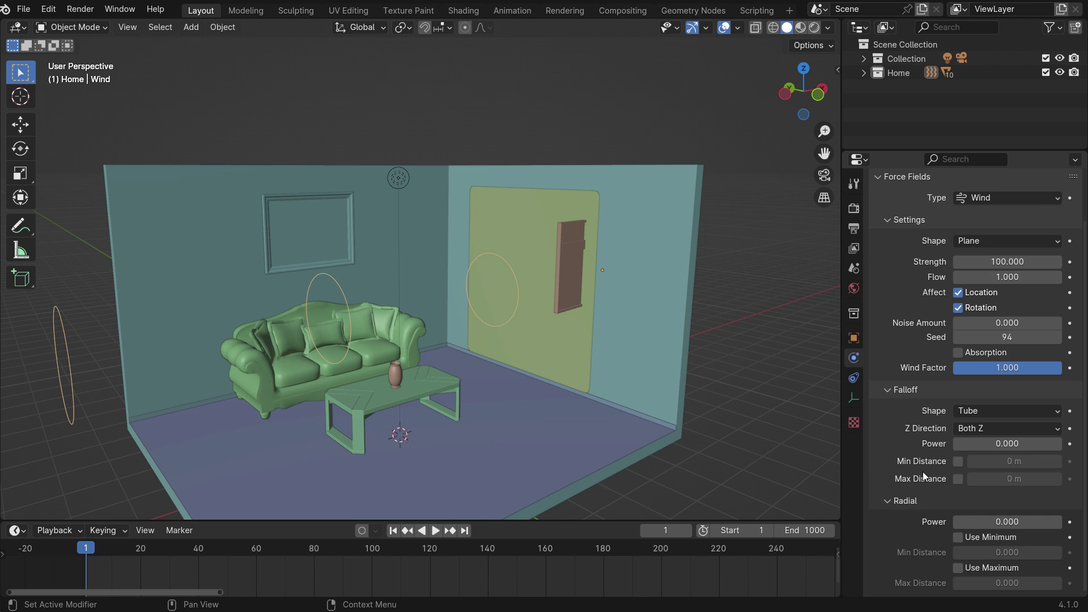
pyautogui.click(958, 479)
pyautogui.moveTo(737, 414); pyautogui.dragTo(631, 378, button='middle')
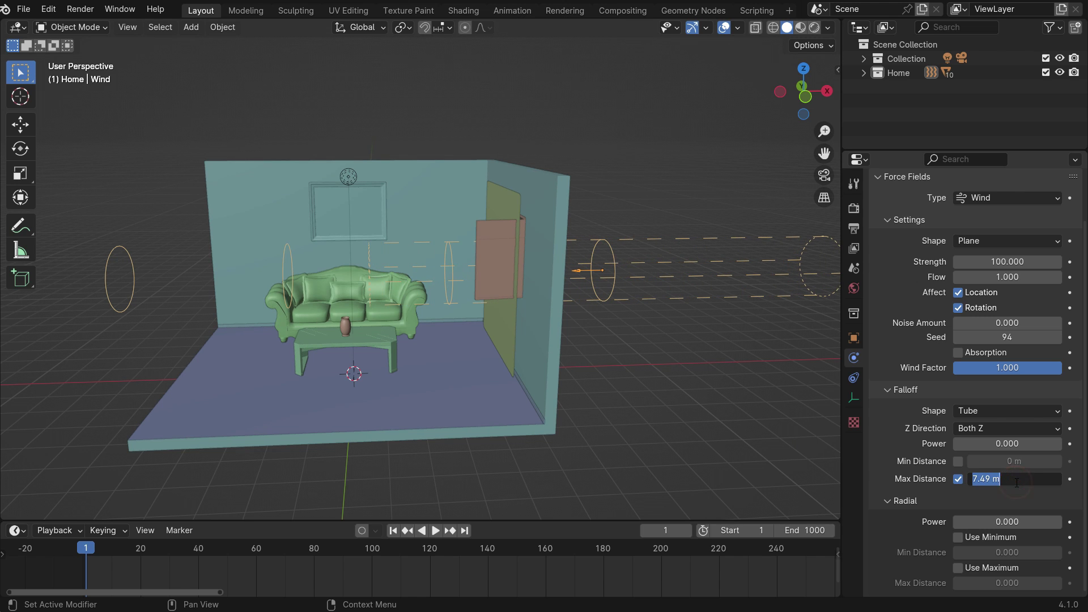
pyautogui.write('8')
pyautogui.press('Return')
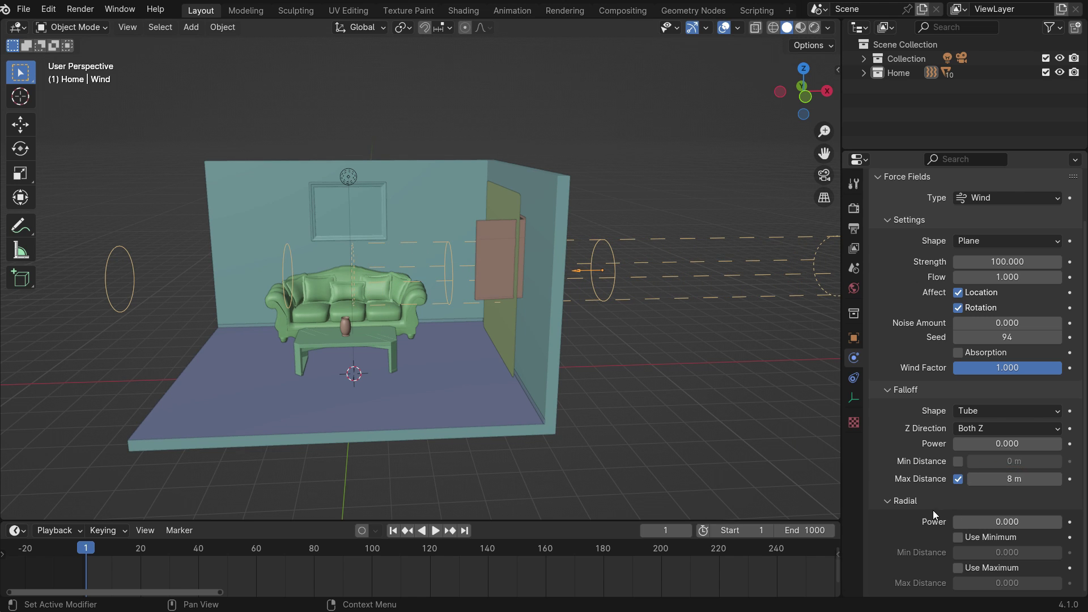
# Enable radial maximum at 0.9 and move the wind in side view to line up with the window
pyautogui.click(958, 567)
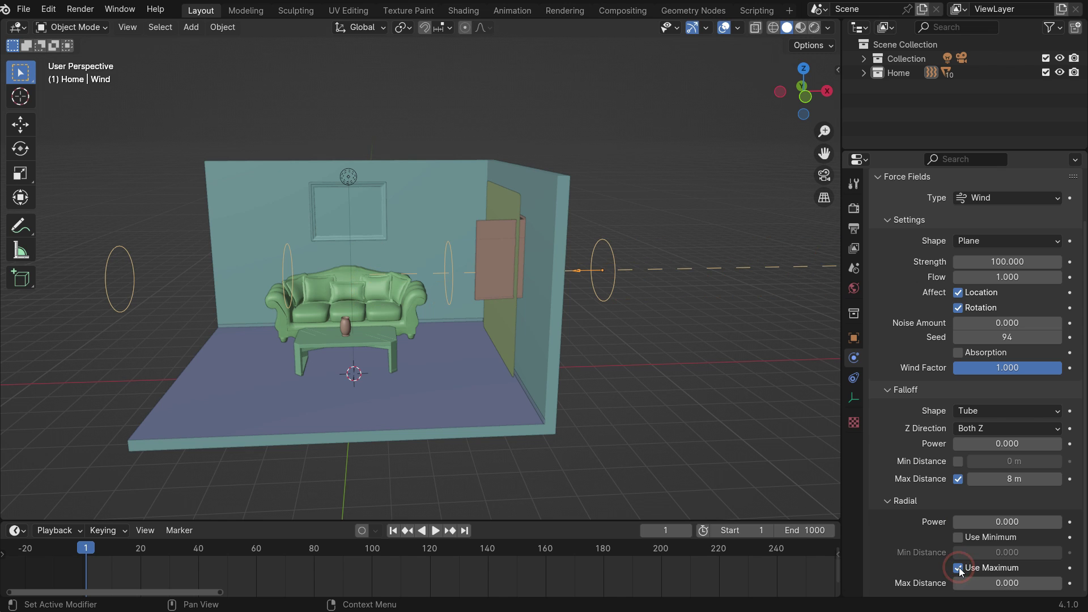
pyautogui.press('KP_3')
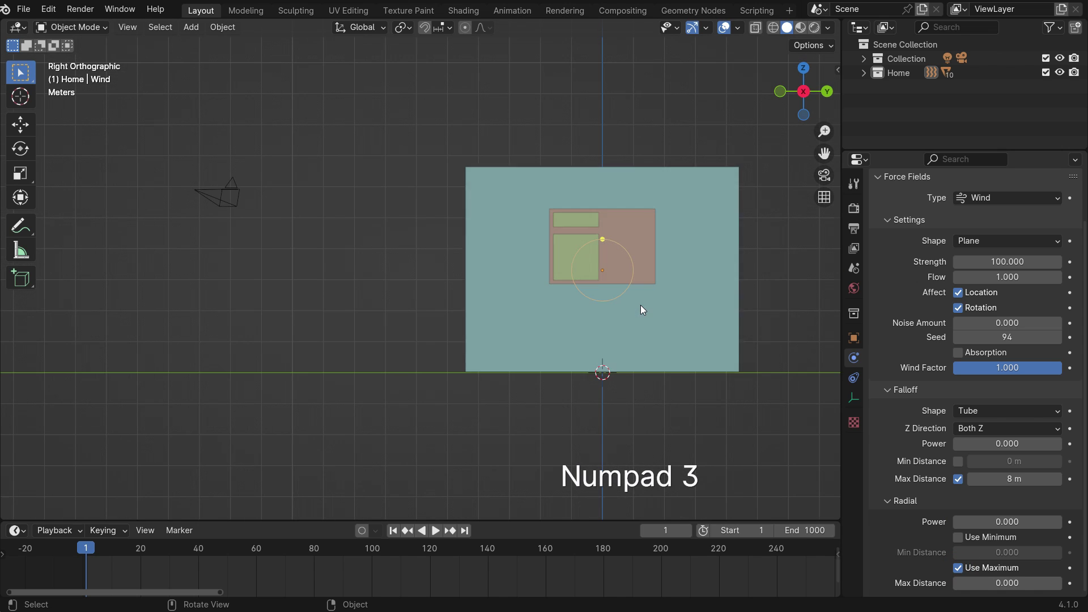
pyautogui.scroll(6, 627, 250)
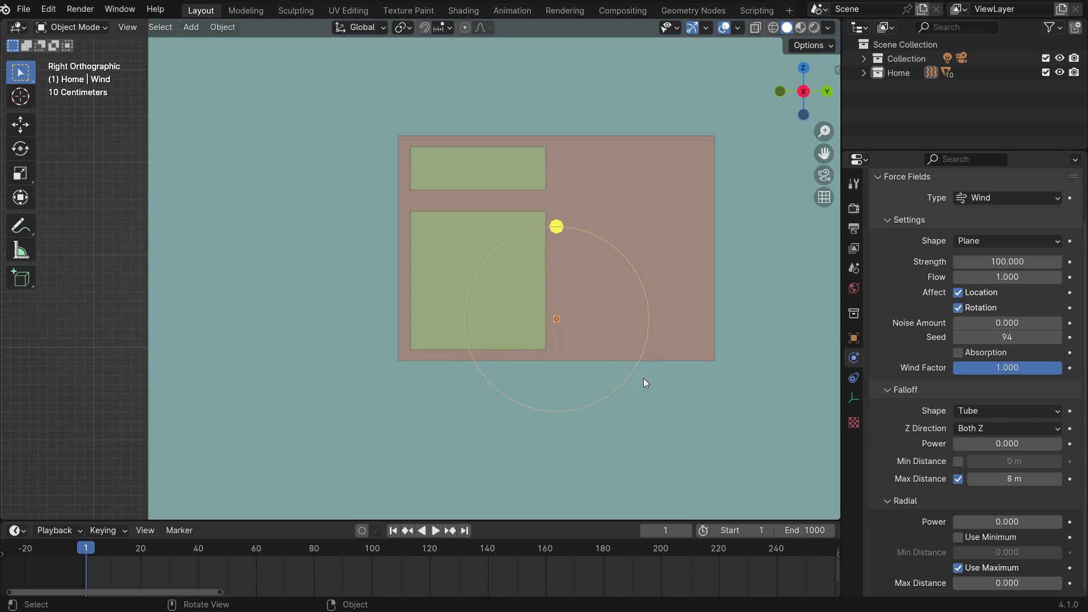
pyautogui.press('g')
pyautogui.click(558, 341)
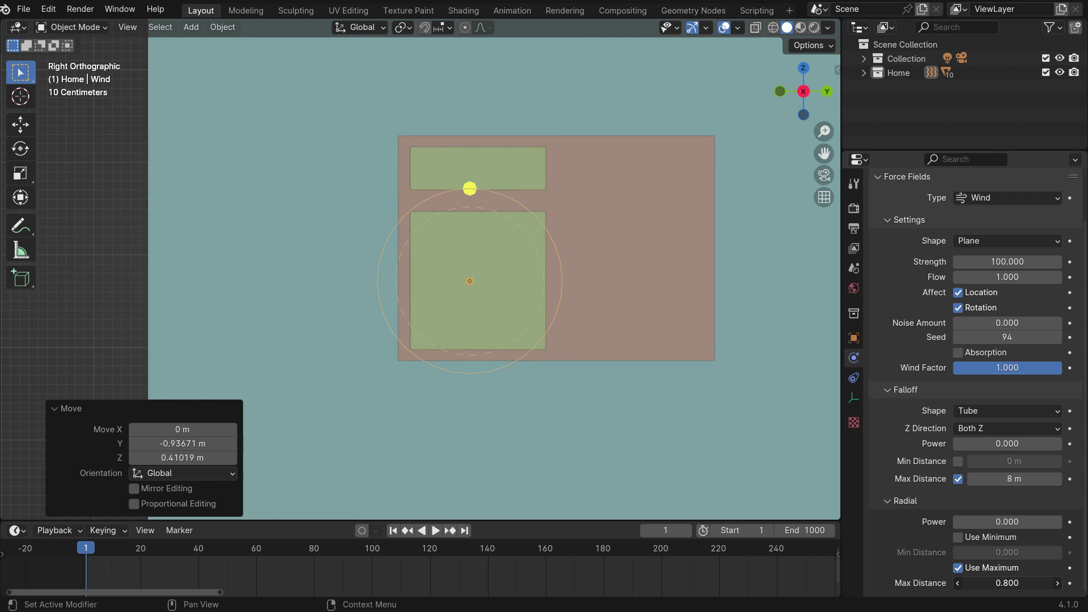
pyautogui.click(1057, 583)
pyautogui.scroll(2, 498, 281)
pyautogui.moveTo(497, 280); pyautogui.dragTo(569, 315, button='middle')
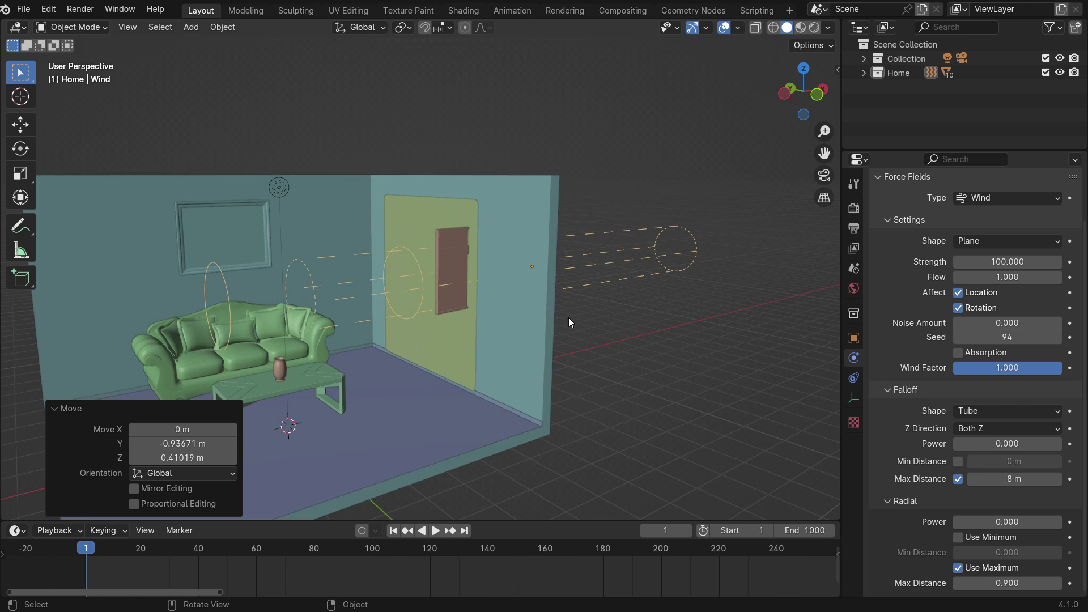
# Play the wind test on the curtain, then pause and rewind to frame 1
pyautogui.click(435, 530)
pyautogui.scroll(4, 418, 378)
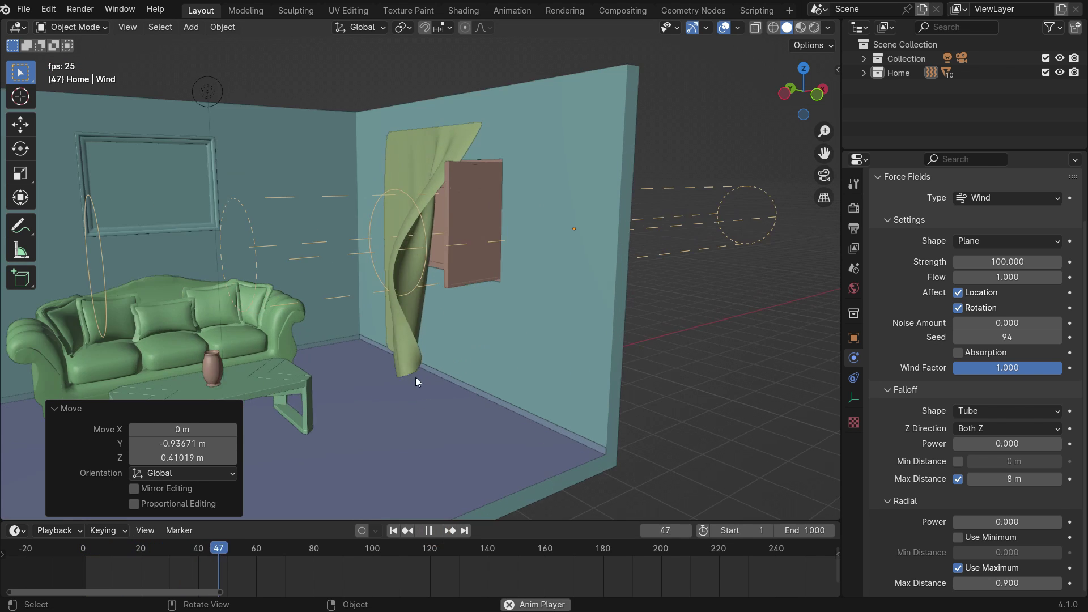
pyautogui.scroll(2, 501, 327)
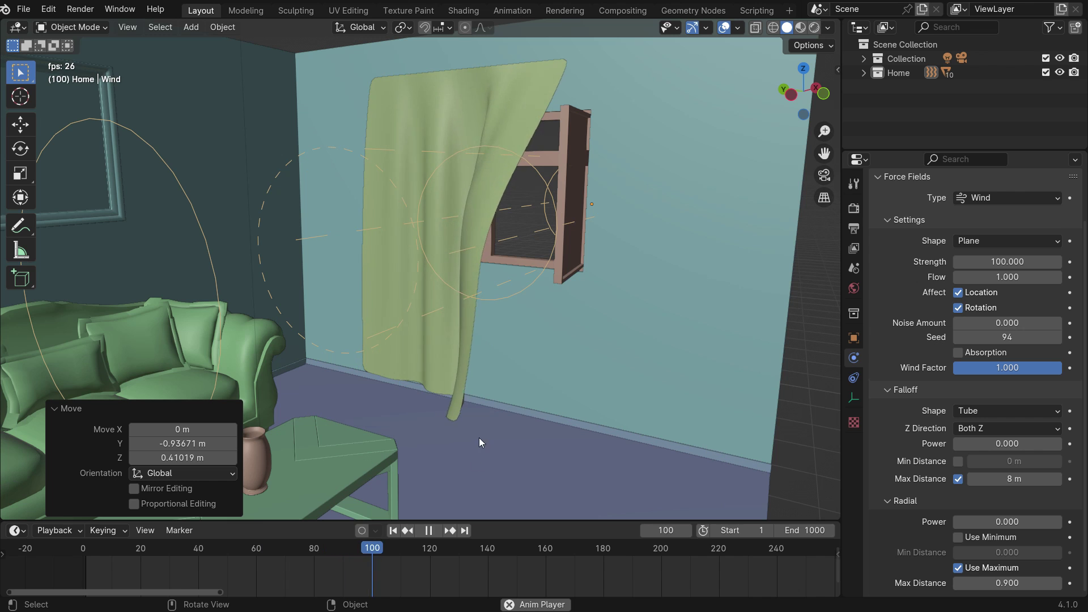
pyautogui.click(429, 530)
pyautogui.click(392, 530)
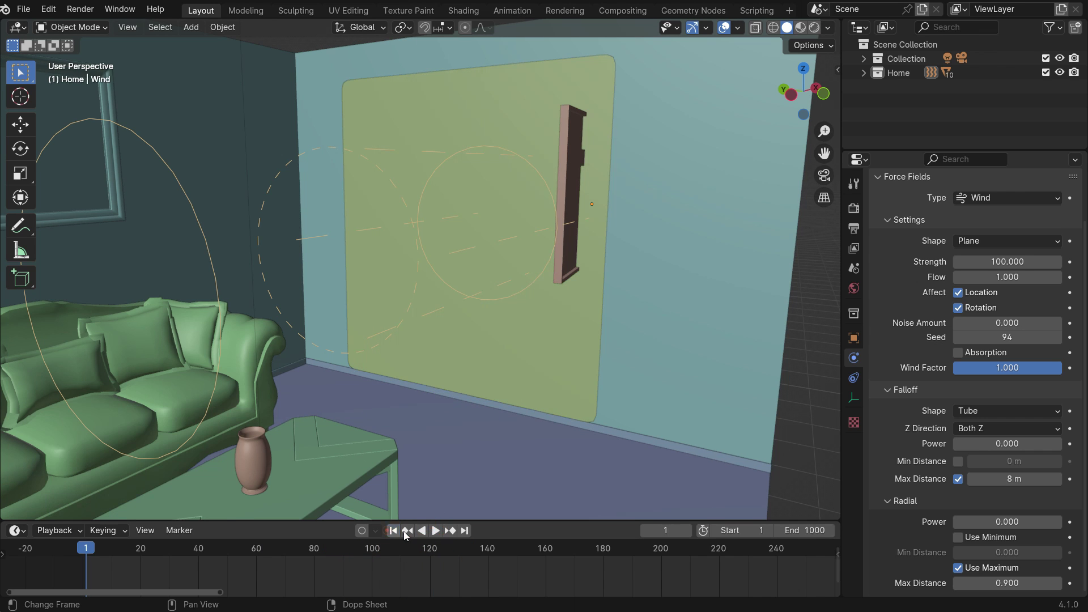
# Replay to frame 112, then rewind and replay with wind strength 200
pyautogui.click(436, 530)
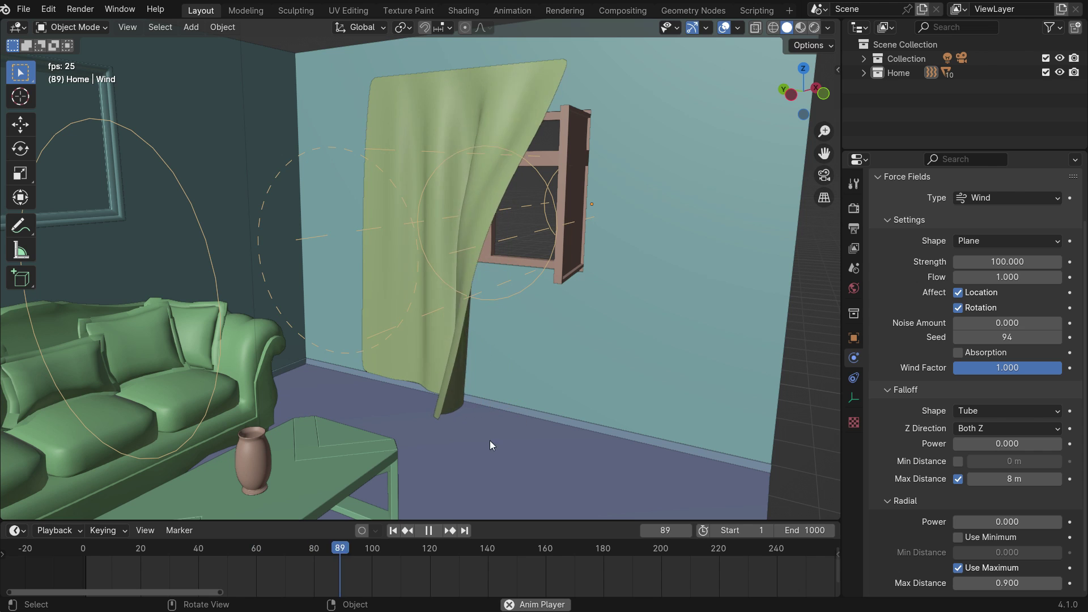
pyautogui.click(429, 531)
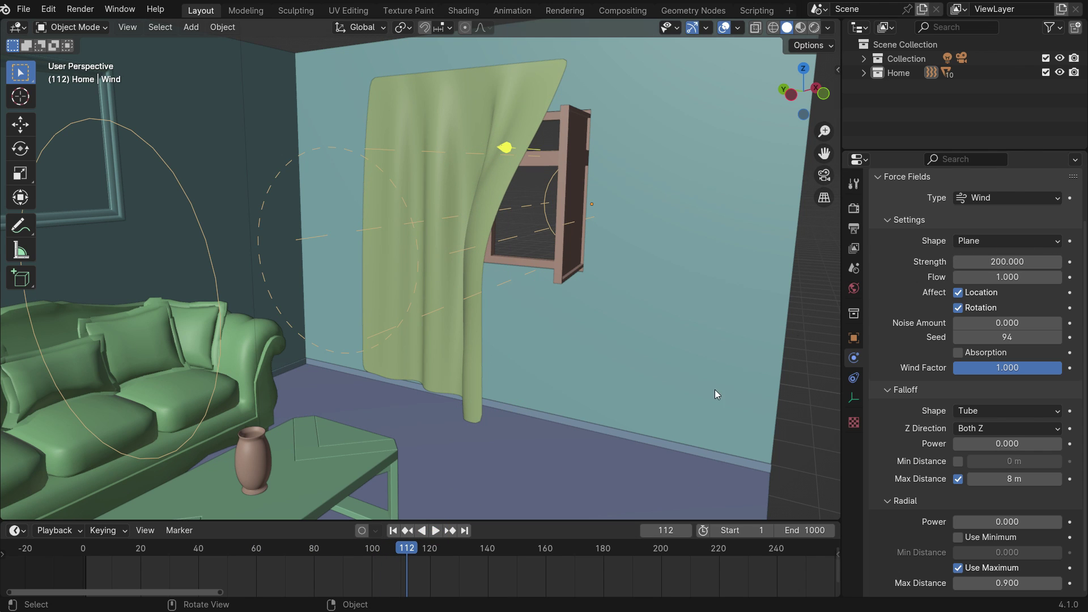
pyautogui.click(393, 531)
pyautogui.click(436, 531)
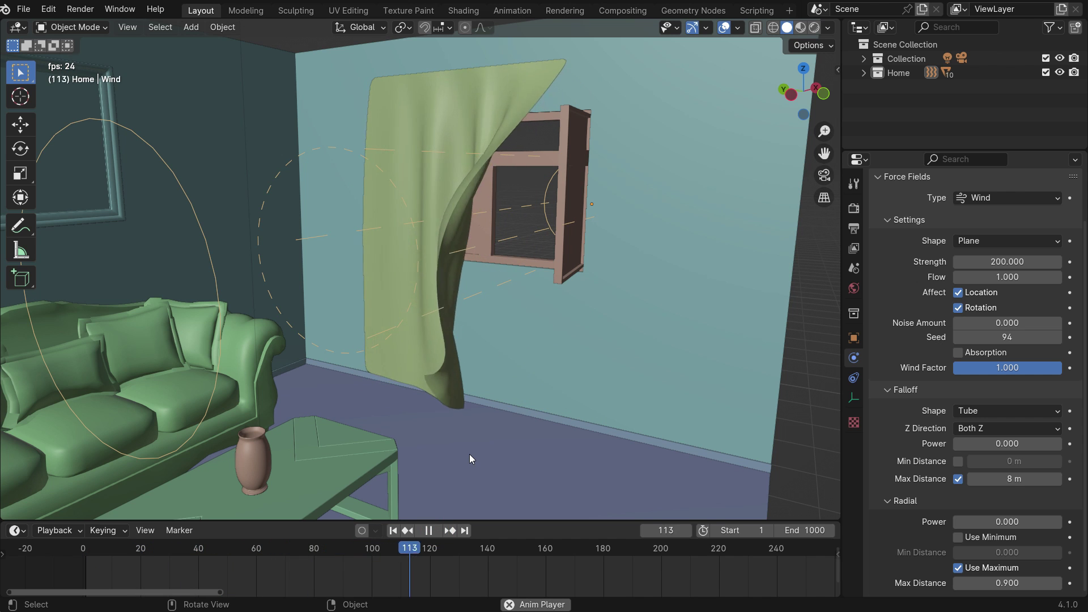
# Keyframe wind Strength at 200 on frame 100 and at 50 on frame 120
pyautogui.click(429, 533)
pyautogui.moveTo(484, 546); pyautogui.dragTo(372, 579)
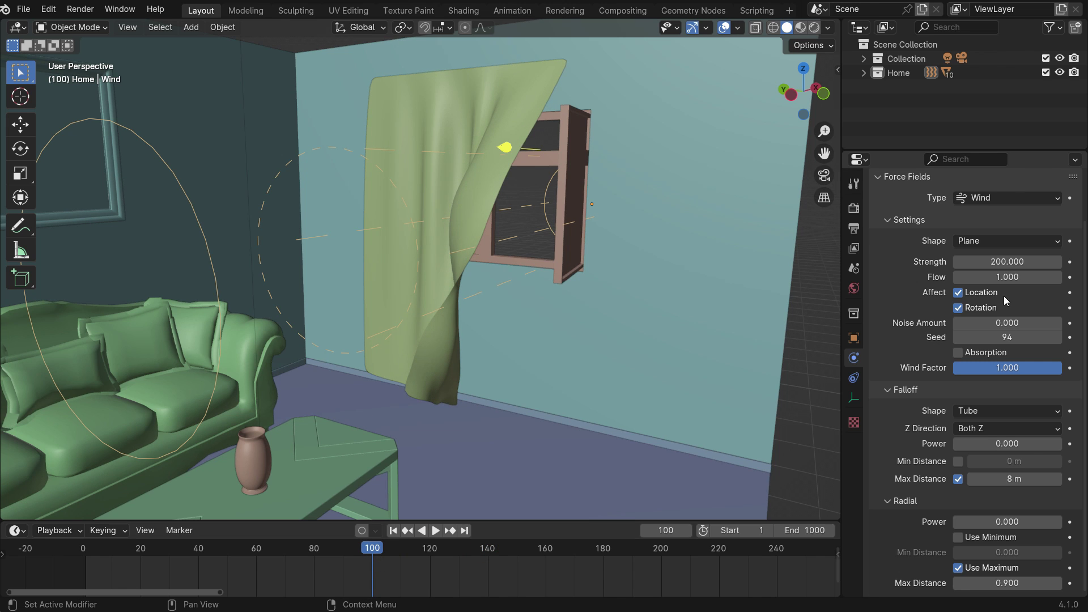
pyautogui.click(1069, 261)
pyautogui.moveTo(374, 554); pyautogui.dragTo(430, 558)
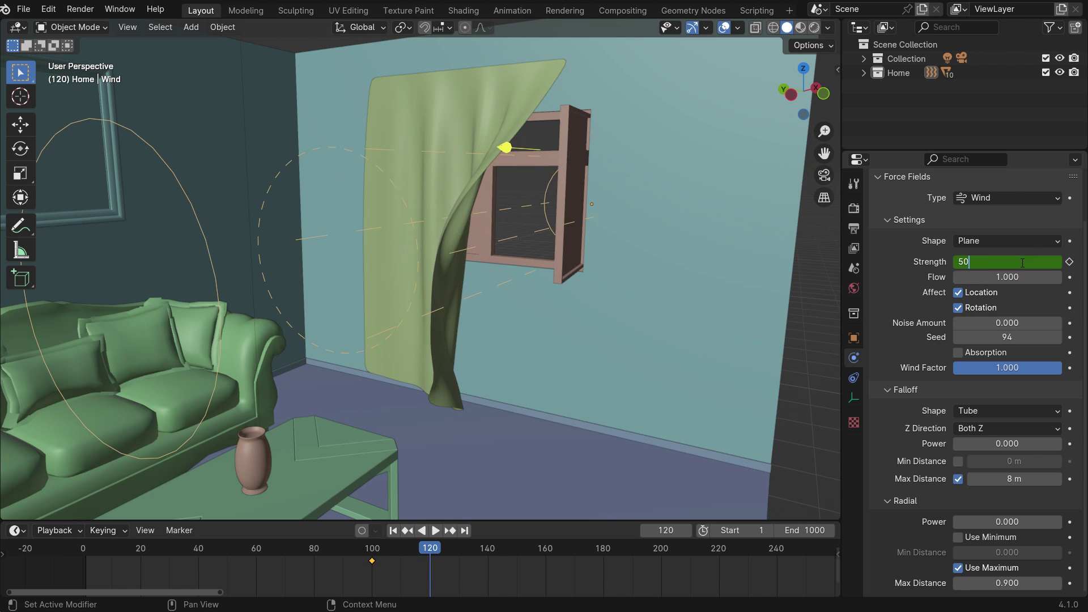
pyautogui.press('Return')
pyautogui.click(1070, 261)
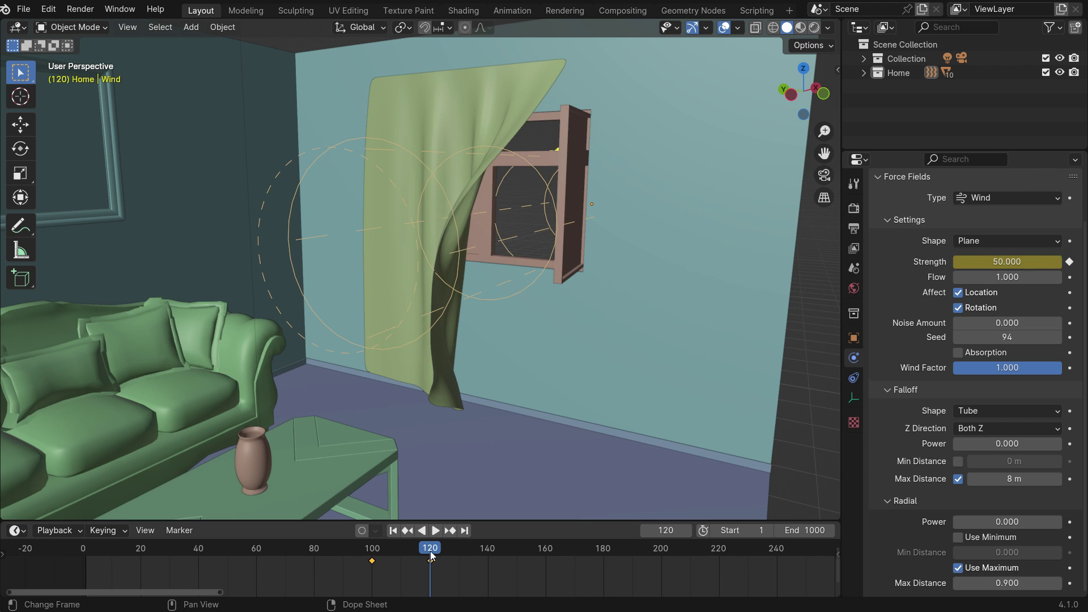
# Keyframe Strength 50 at frame 170 and 200 at frame 200
pyautogui.moveTo(431, 556); pyautogui.dragTo(570, 573)
pyautogui.click(1070, 262)
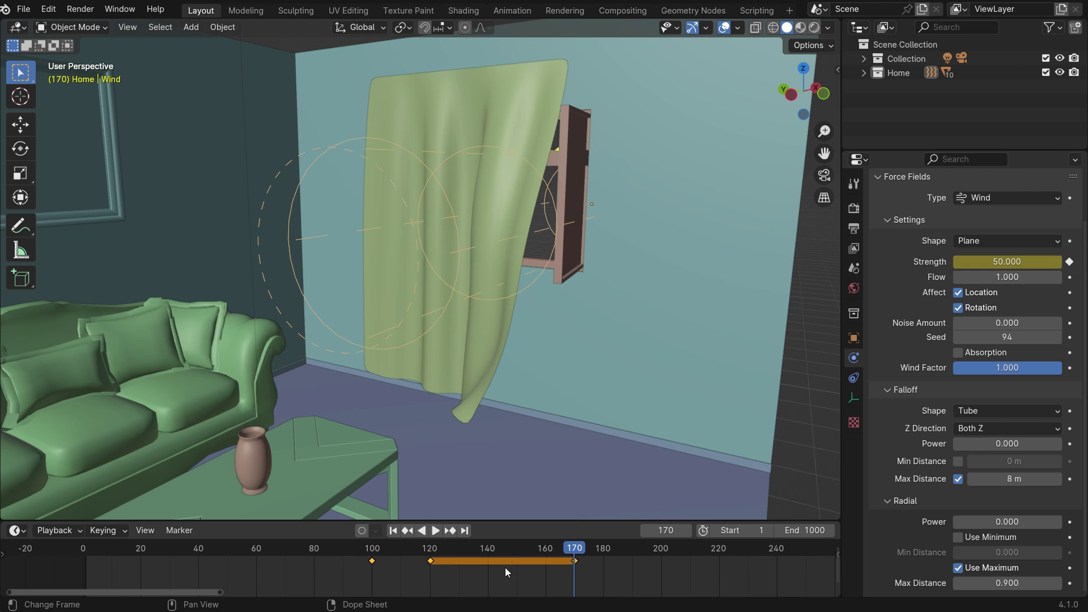
pyautogui.scroll(-1, 505, 566)
pyautogui.press('space')
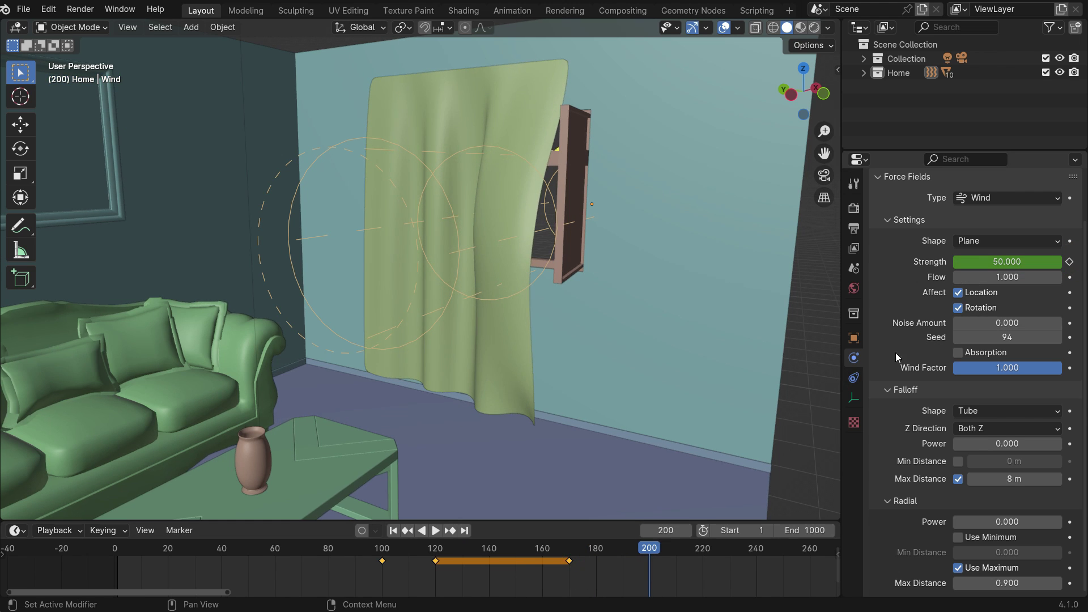
pyautogui.click(1007, 261)
pyautogui.write('200')
pyautogui.press('Return')
pyautogui.click(1070, 262)
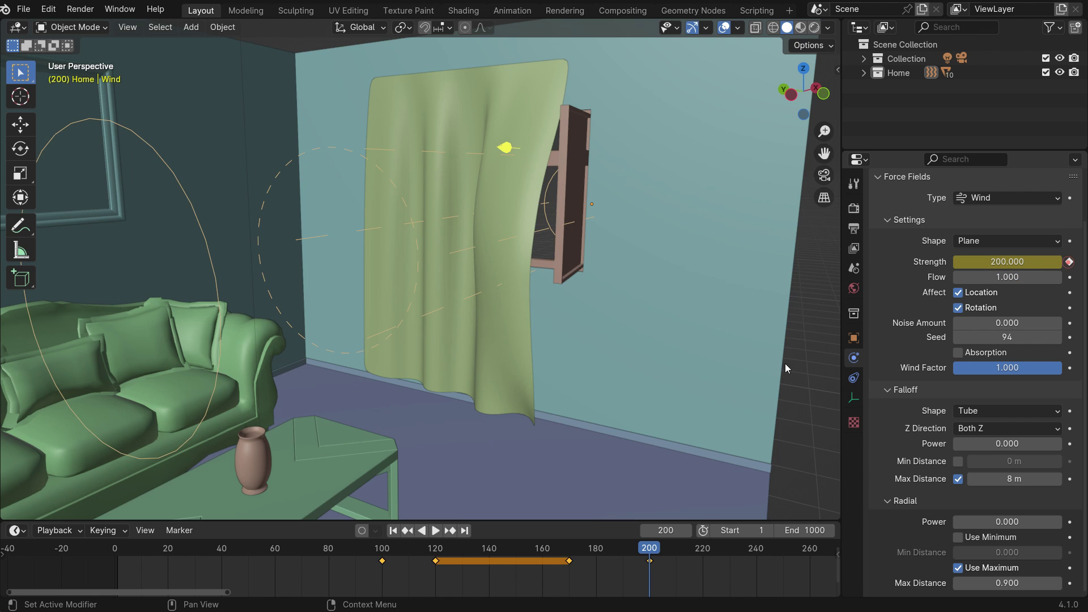
# Rewind and replay the animation to see the keyed wind gusts
pyautogui.scroll(-4, 786, 368)
pyautogui.click(393, 530)
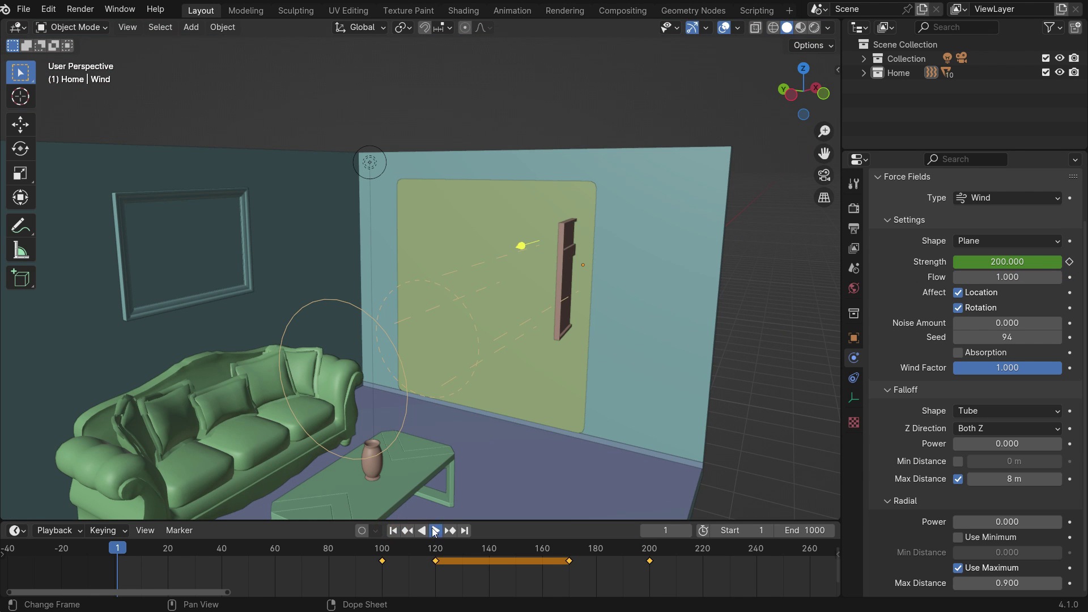
pyautogui.click(435, 531)
pyautogui.scroll(2, 540, 414)
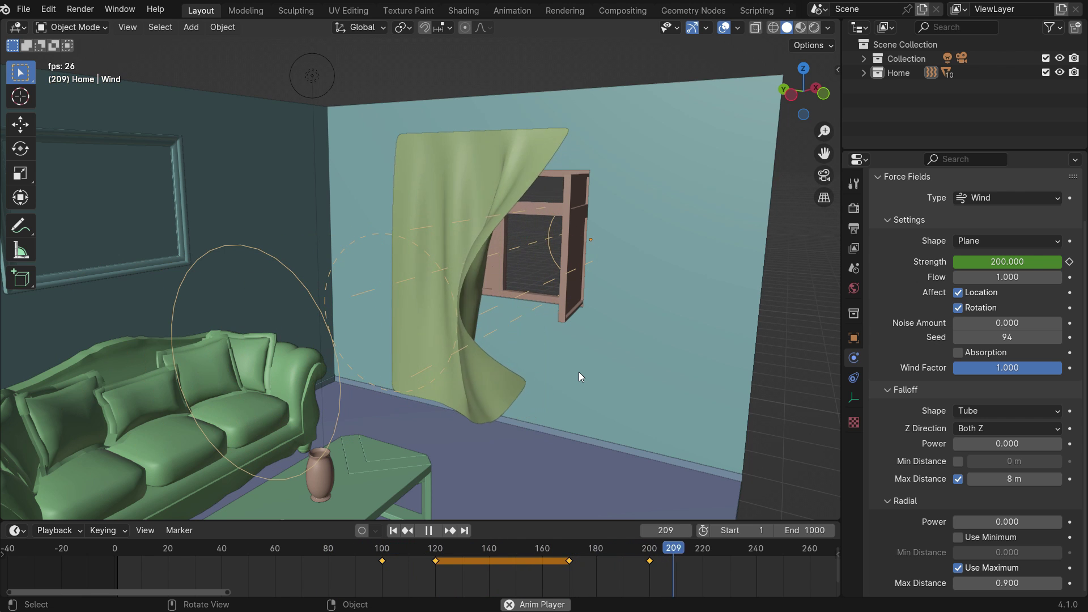
# Stop the playback and select the curtain
pyautogui.scroll(1, 525, 365)
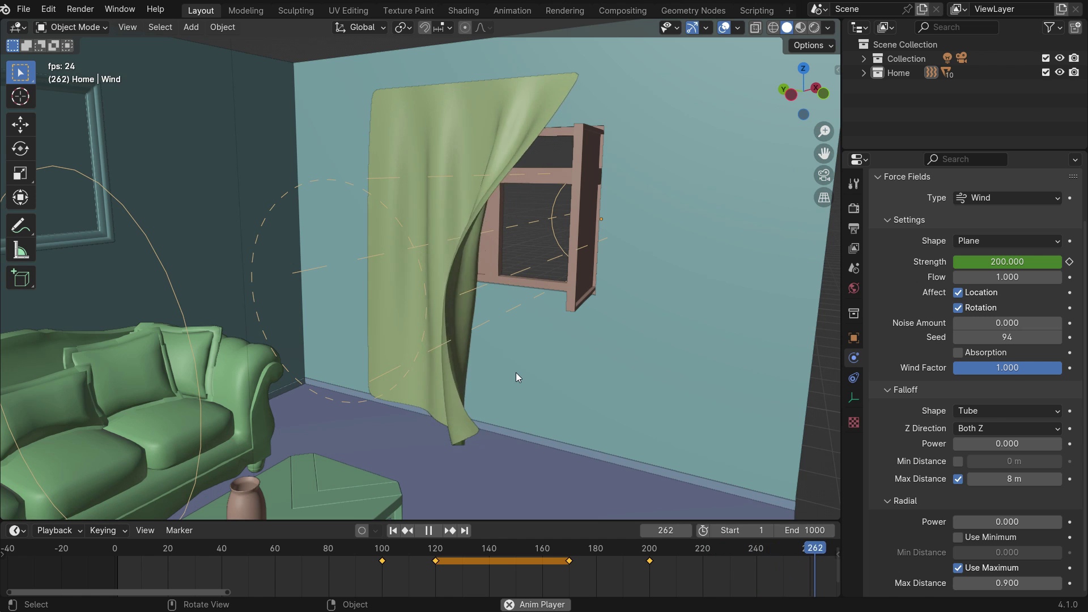
pyautogui.click(431, 530)
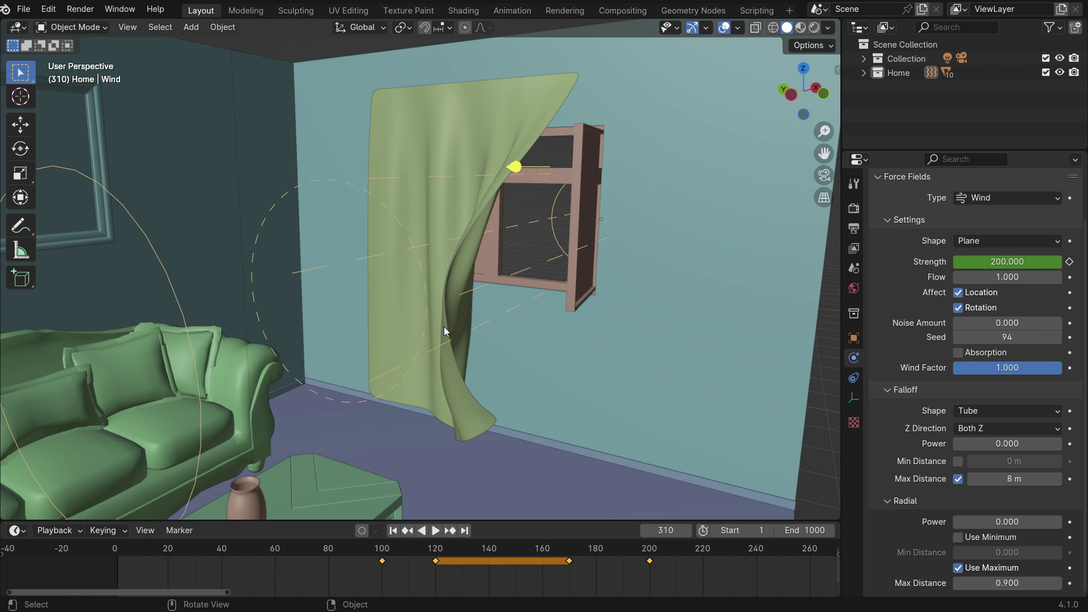
pyautogui.click(433, 160)
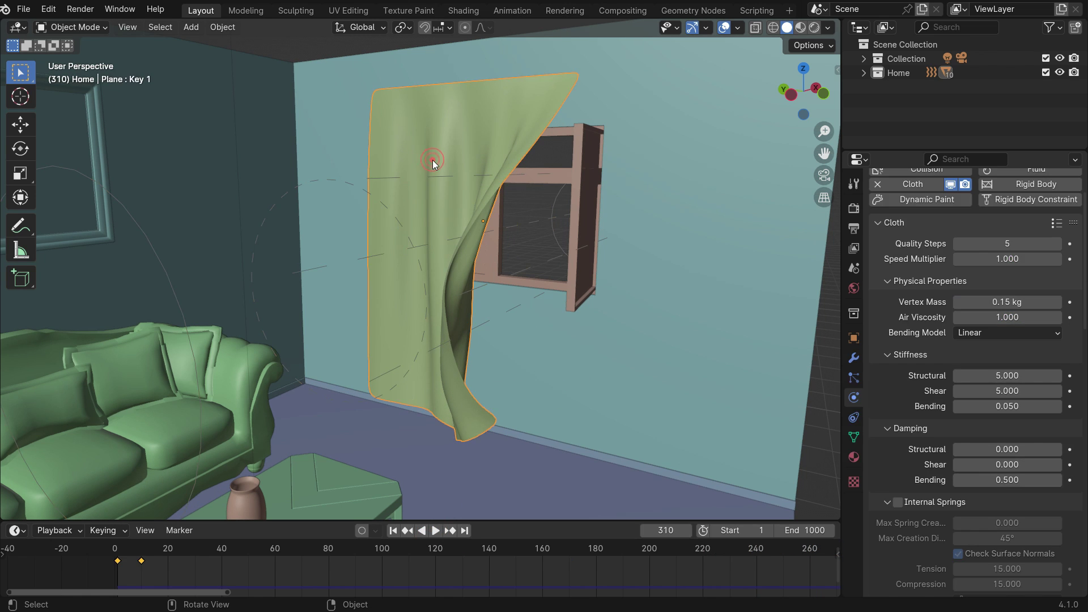
# Add a Solidify modifier to the curtain with 0.005 m thickness
pyautogui.click(855, 358)
pyautogui.click(928, 213)
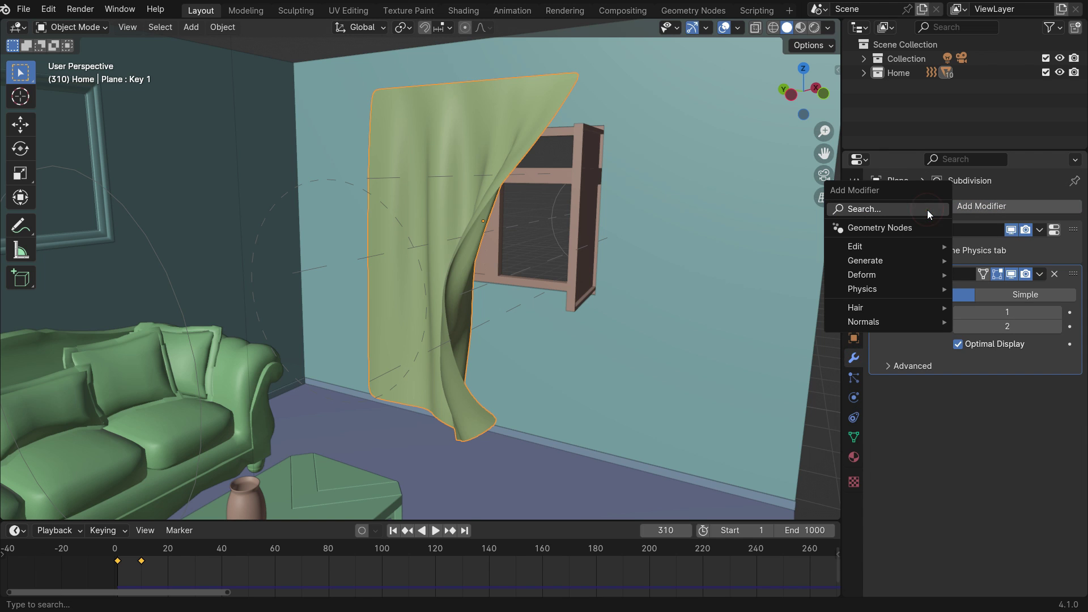
pyautogui.click(928, 210)
pyautogui.click(822, 235)
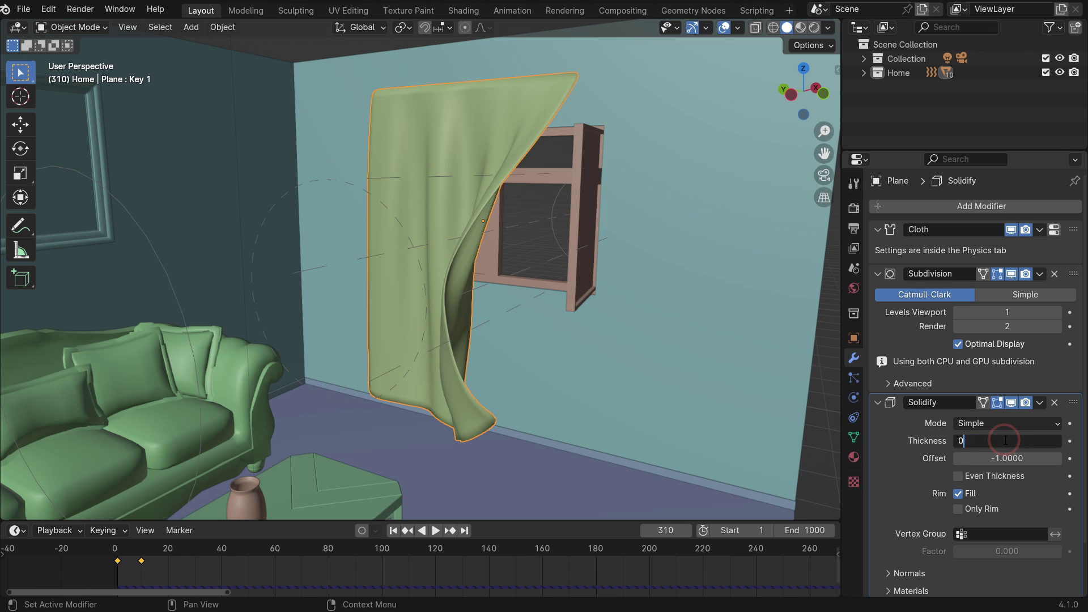
pyautogui.write('5')
pyautogui.press('Return')
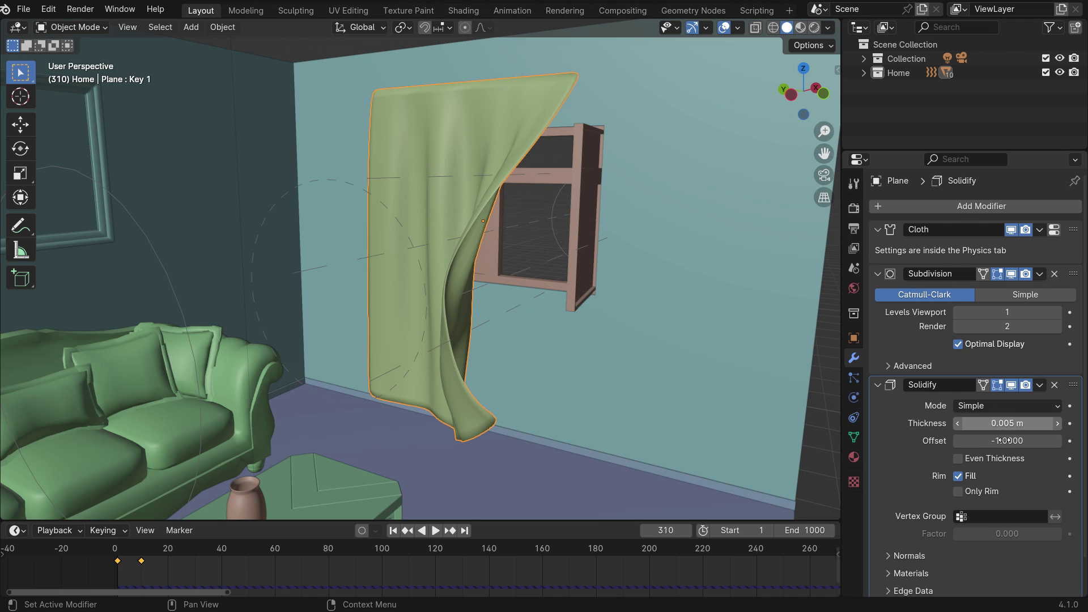
# Replay the thickened curtain simulation from the start, stopping at frame 92
pyautogui.click(393, 530)
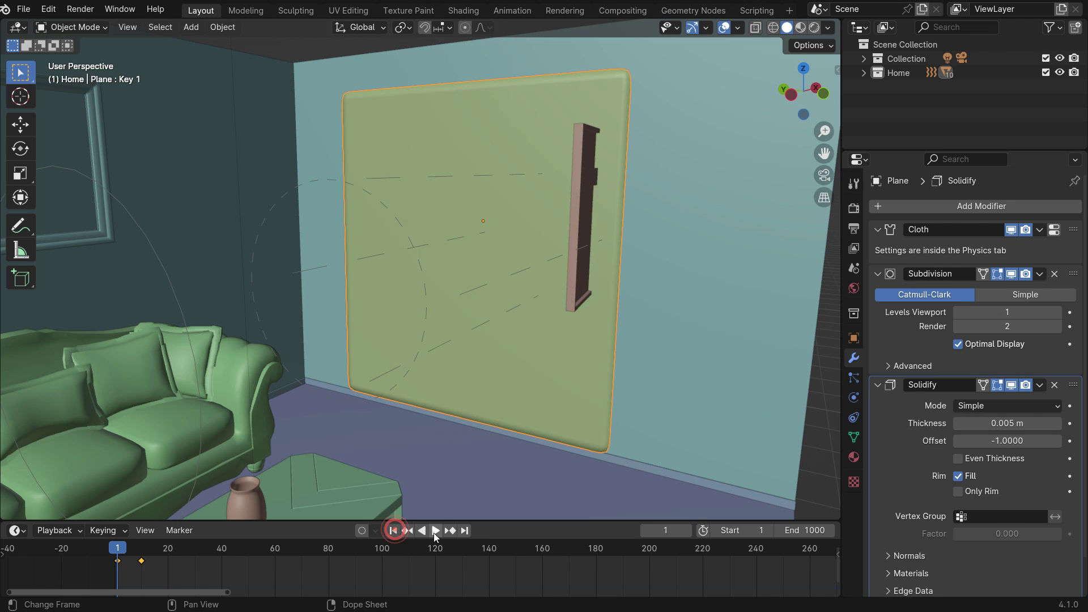
pyautogui.click(435, 531)
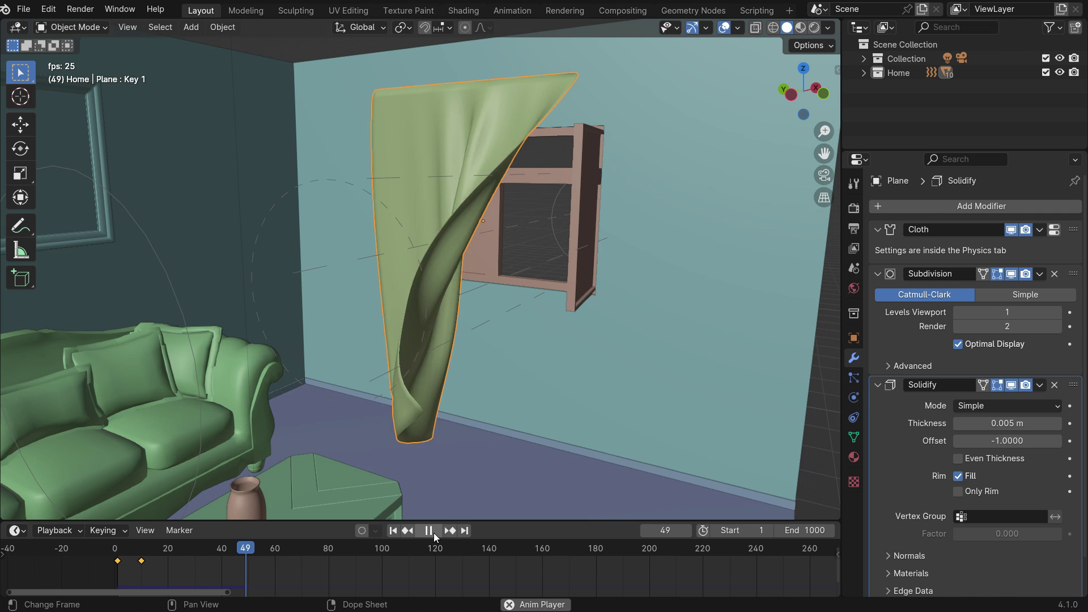
pyautogui.click(434, 531)
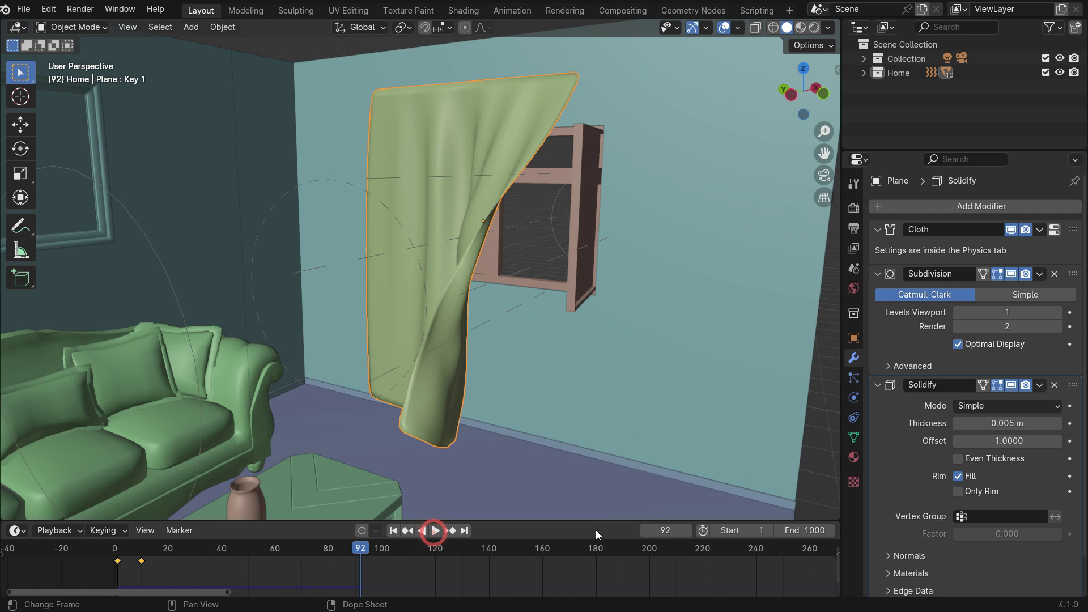
# Set the animation start frame to 20, replay from it, and return there
pyautogui.write('0')
pyautogui.press('Return')
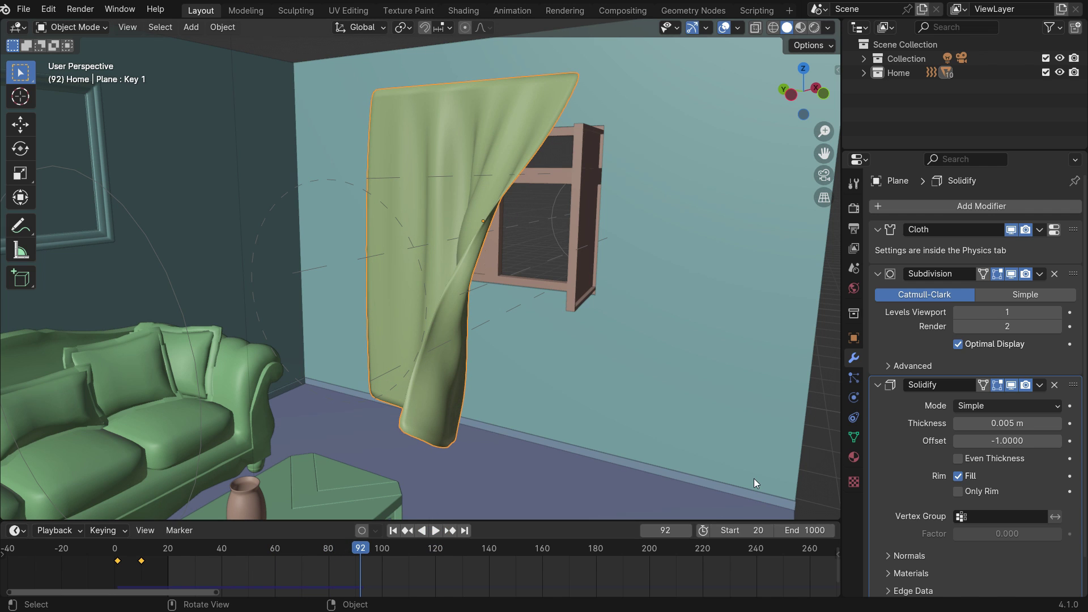
pyautogui.click(393, 531)
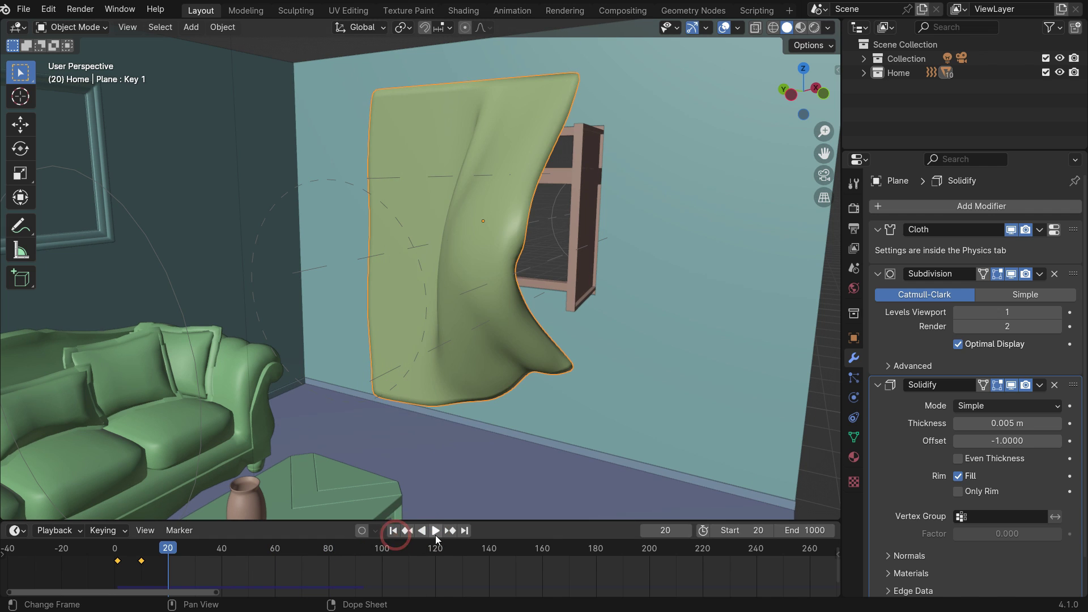
pyautogui.click(436, 531)
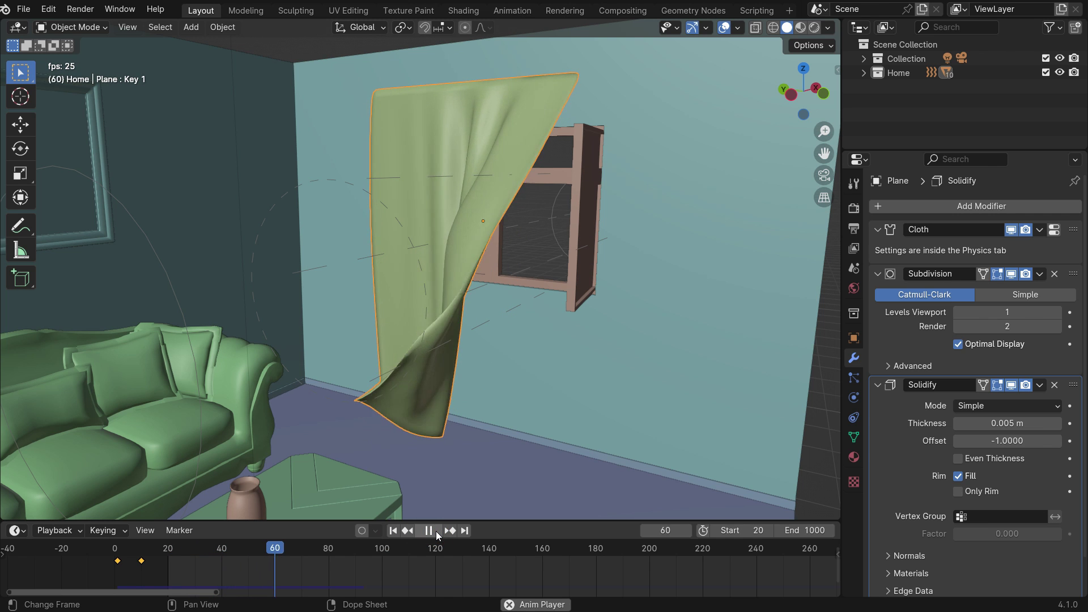
pyautogui.click(436, 532)
pyautogui.click(393, 530)
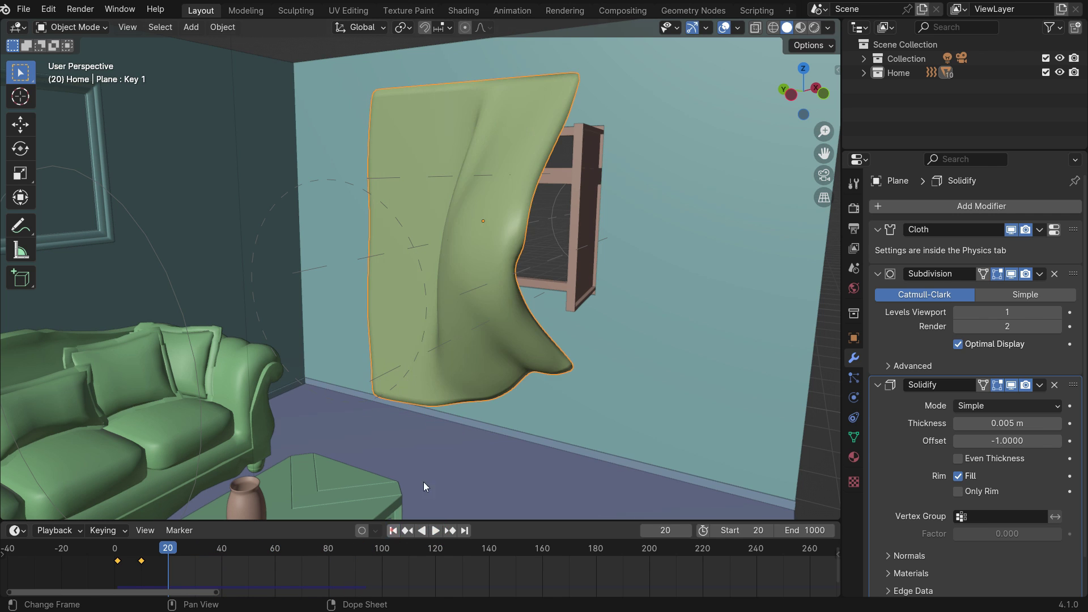
pyautogui.moveTo(423, 482); pyautogui.dragTo(358, 366, button='middle')
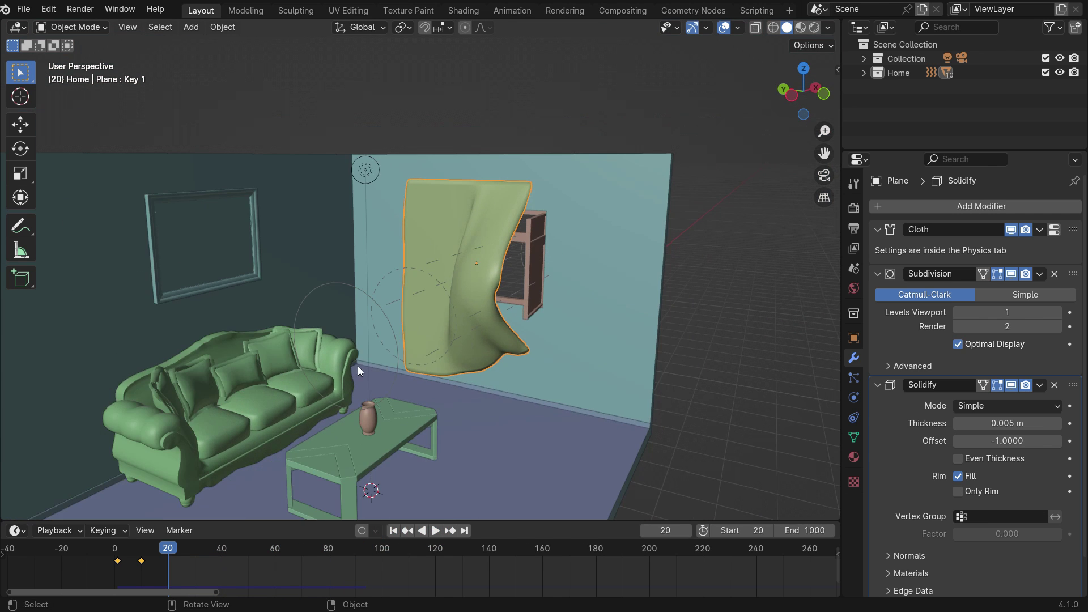
# Add a cylinder and rotate it 90 degrees on X in the side orthographic view
pyautogui.hotkey('shift', 'a')
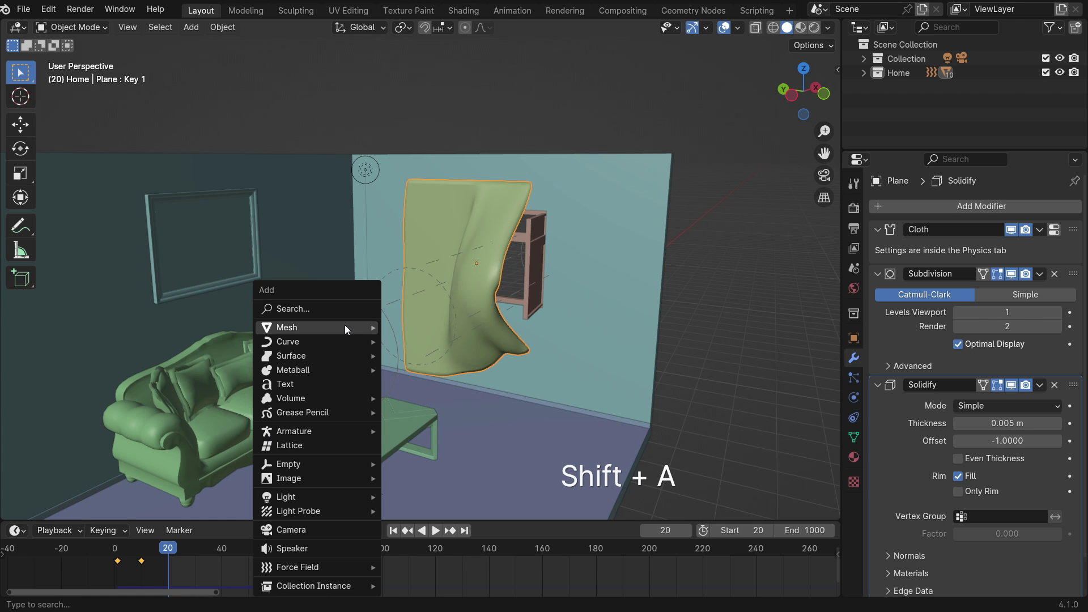
pyautogui.moveTo(345, 327)
pyautogui.click(428, 102)
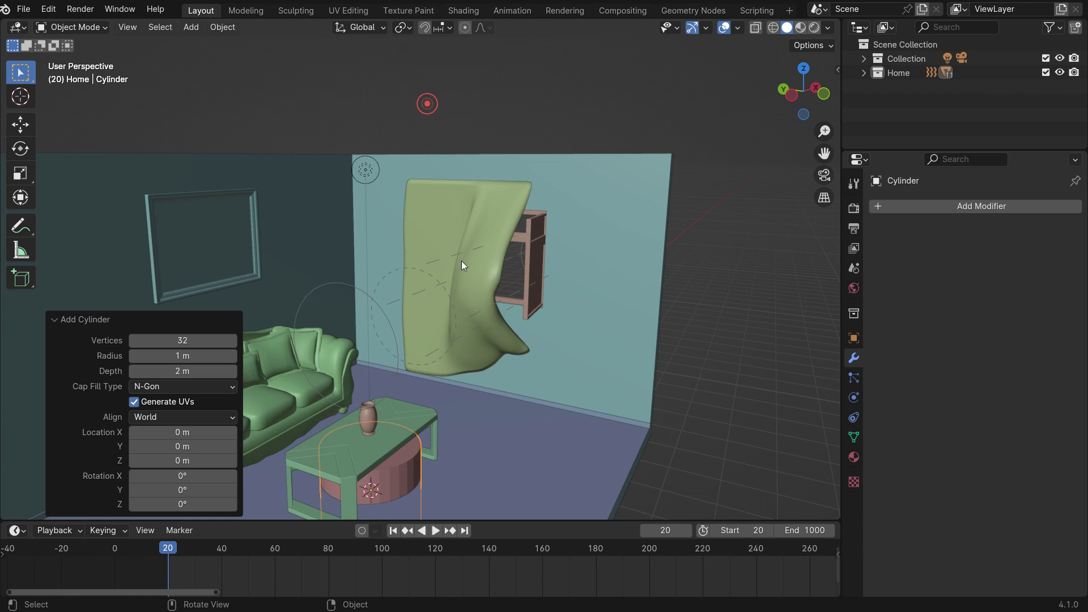
pyautogui.scroll(-3, 474, 351)
pyautogui.press('KP_3')
pyautogui.press('ctrl+KP_3')
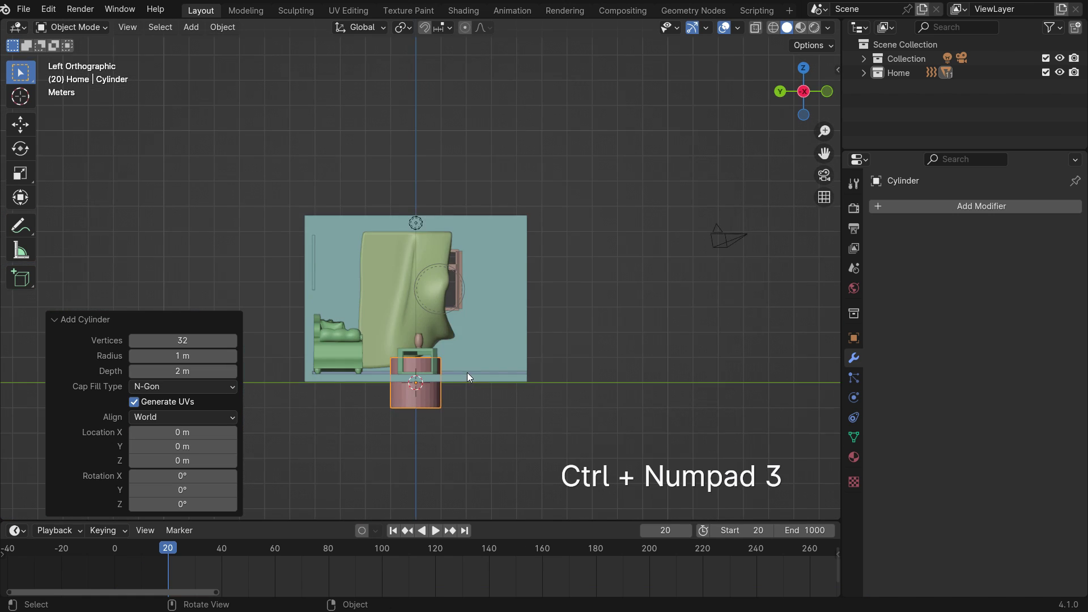
pyautogui.scroll(3, 488, 386)
pyautogui.write('rx90')
pyautogui.press('Return')
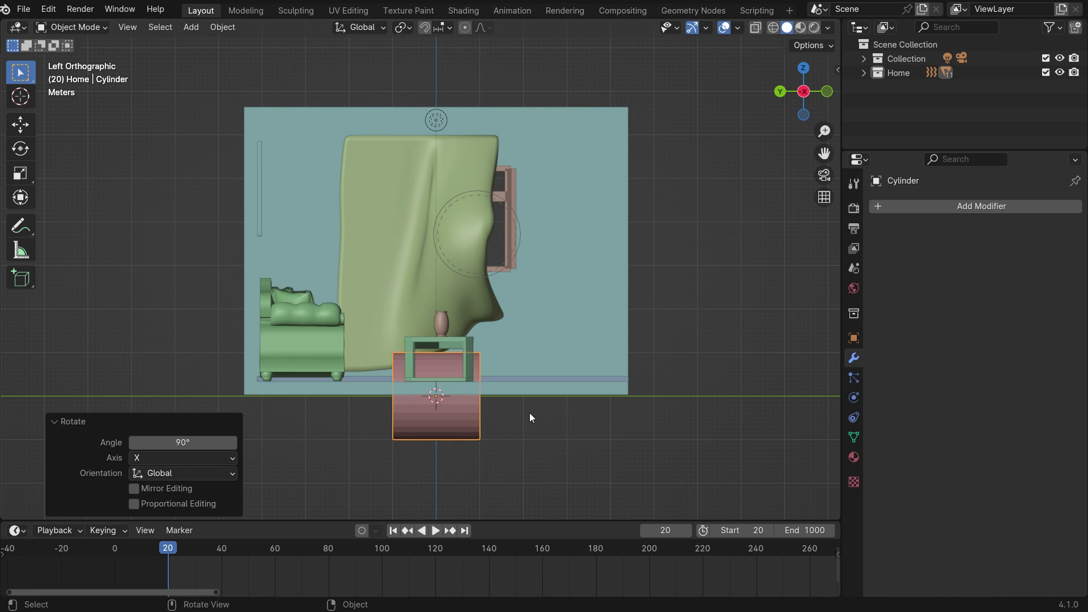
# Scale the cylinder down and raise it along Z toward the curtain top
pyautogui.press('s')
pyautogui.click(474, 408)
pyautogui.press('g')
pyautogui.press('z')
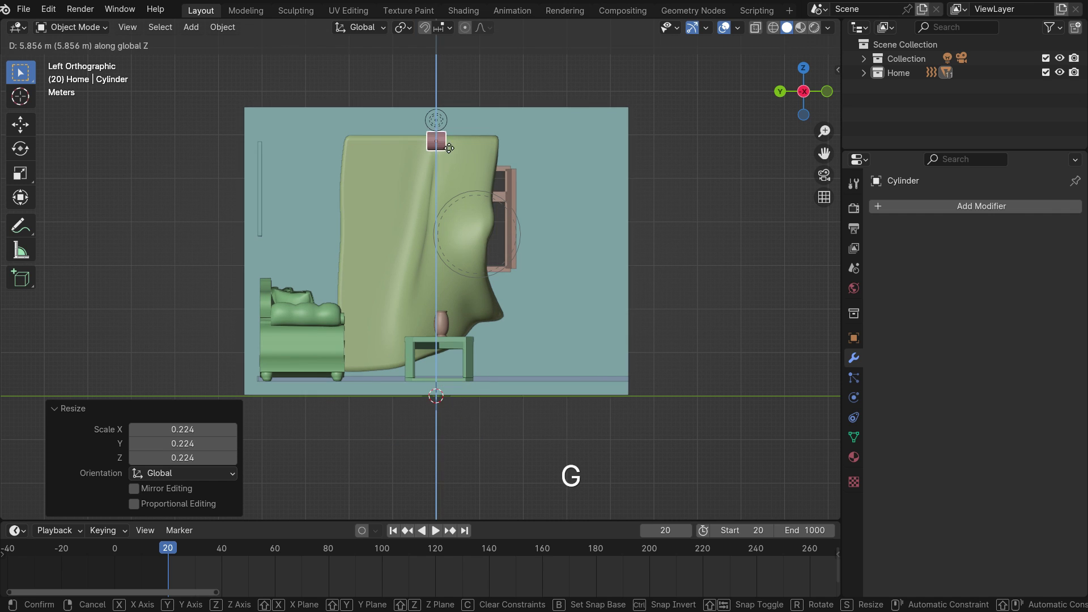
pyautogui.click(444, 140)
pyautogui.scroll(3, 444, 139)
pyautogui.scroll(3, 443, 140)
# Shrink the cylinder further and settle it on the curtain's top edge
pyautogui.press('s')
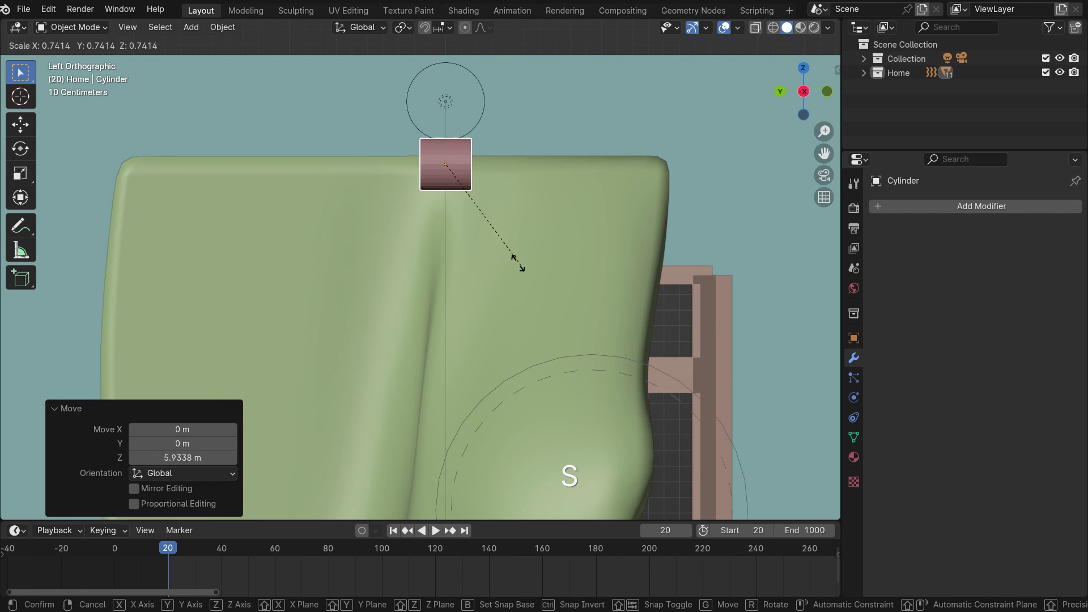
pyautogui.click(492, 217)
pyautogui.press('g')
pyautogui.press('z')
pyautogui.click(493, 183)
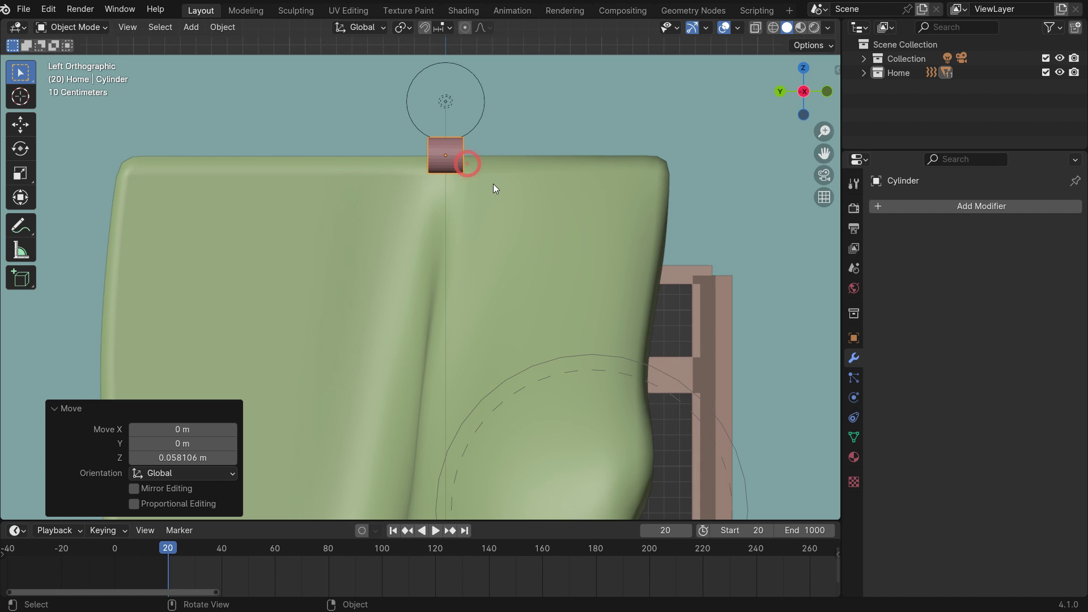
pyautogui.press('s')
pyautogui.click(478, 177)
pyautogui.scroll(-2, 455, 180)
pyautogui.scroll(-1, 462, 196)
# Stretch the cylinder along Y into a long rod and apply Shade Smooth by Angle
pyautogui.press('s')
pyautogui.press('y')
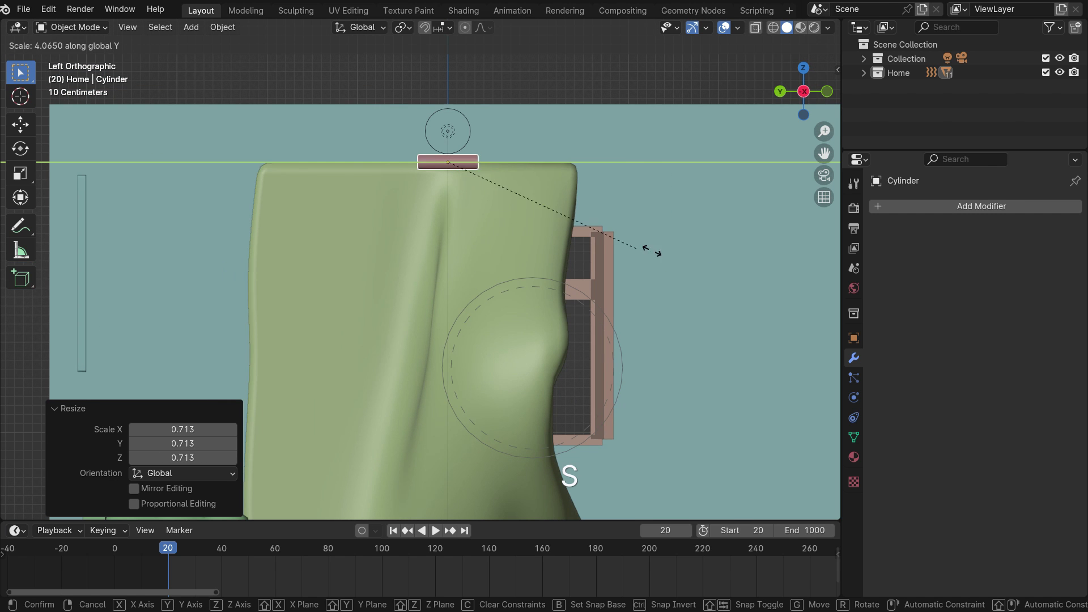
pyautogui.click(649, 313)
pyautogui.scroll(-2, 553, 277)
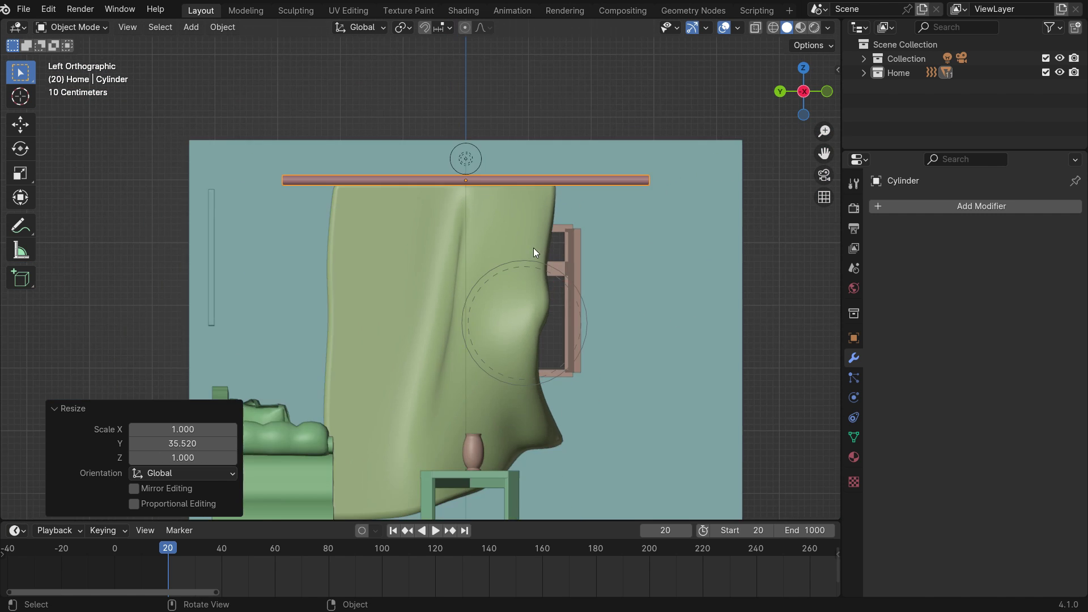
pyautogui.moveTo(533, 247); pyautogui.dragTo(649, 168, button='middle')
pyautogui.rightClick(629, 218)
pyautogui.click(628, 226)
pyautogui.scroll(-1, 430, 263)
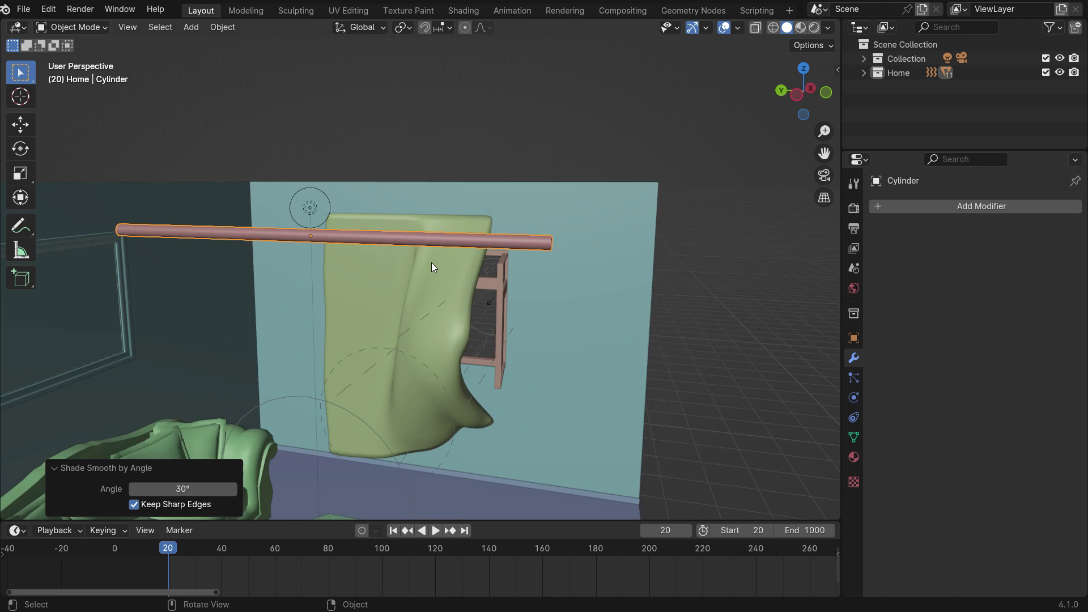
# From top view, move the rod 4.7341 m along X to sit in front of the curtain wall
pyautogui.press('KP_7')
pyautogui.press('g')
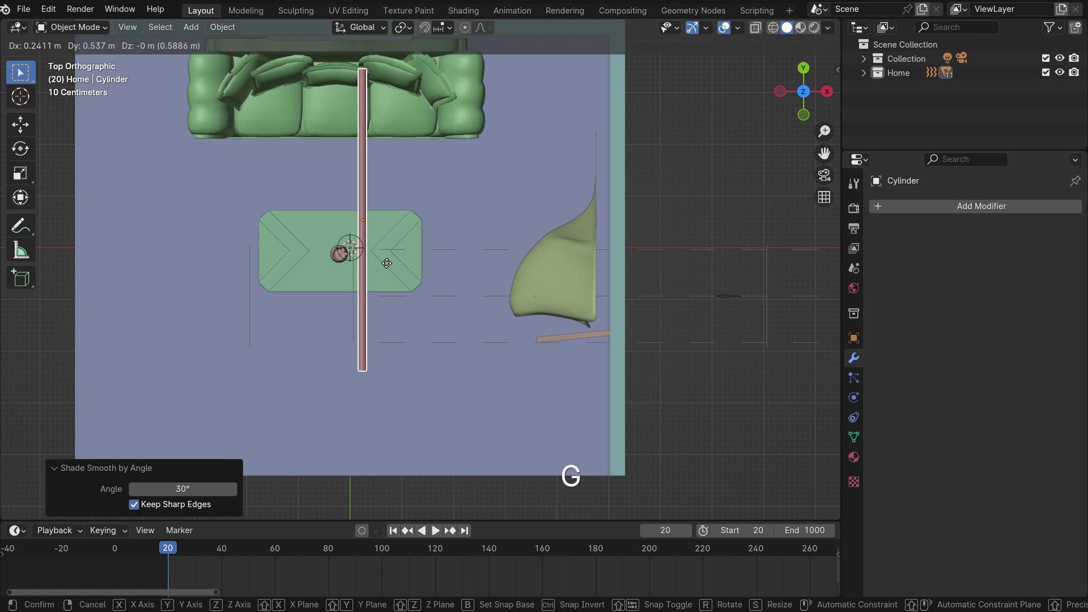
pyautogui.press('x')
pyautogui.click(619, 281)
pyautogui.scroll(3, 606, 226)
pyautogui.moveTo(606, 231); pyautogui.dragTo(665, 404, button='middle')
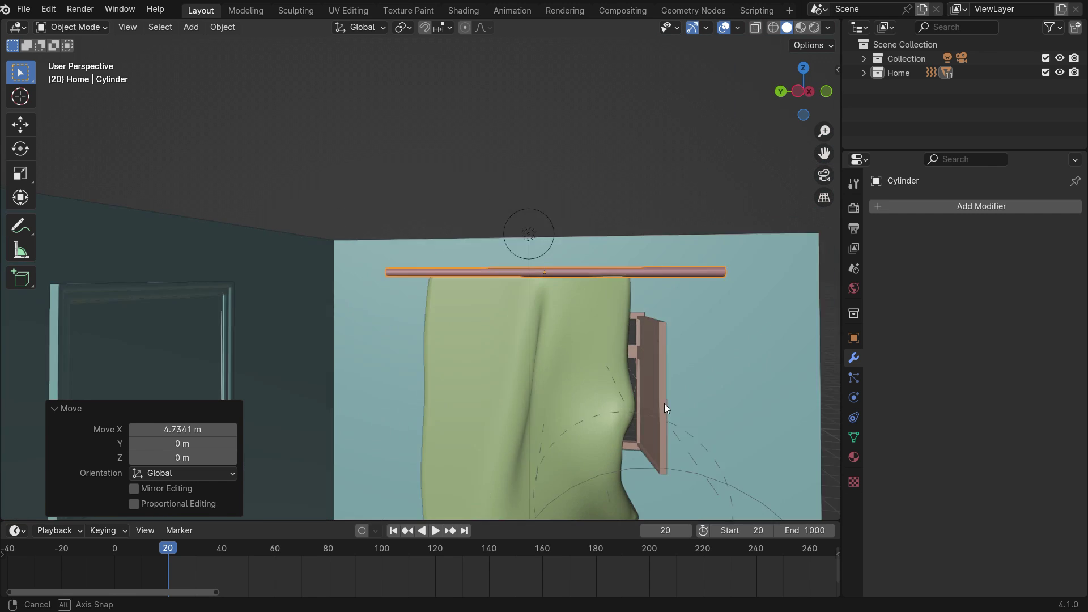
pyautogui.scroll(-3, 589, 441)
pyautogui.moveTo(588, 441); pyautogui.dragTo(601, 419, button='middle')
# Play the curtain wind simulation from the first frame, then stop it
pyautogui.hotkey('shift', 'Left')
pyautogui.press('space')
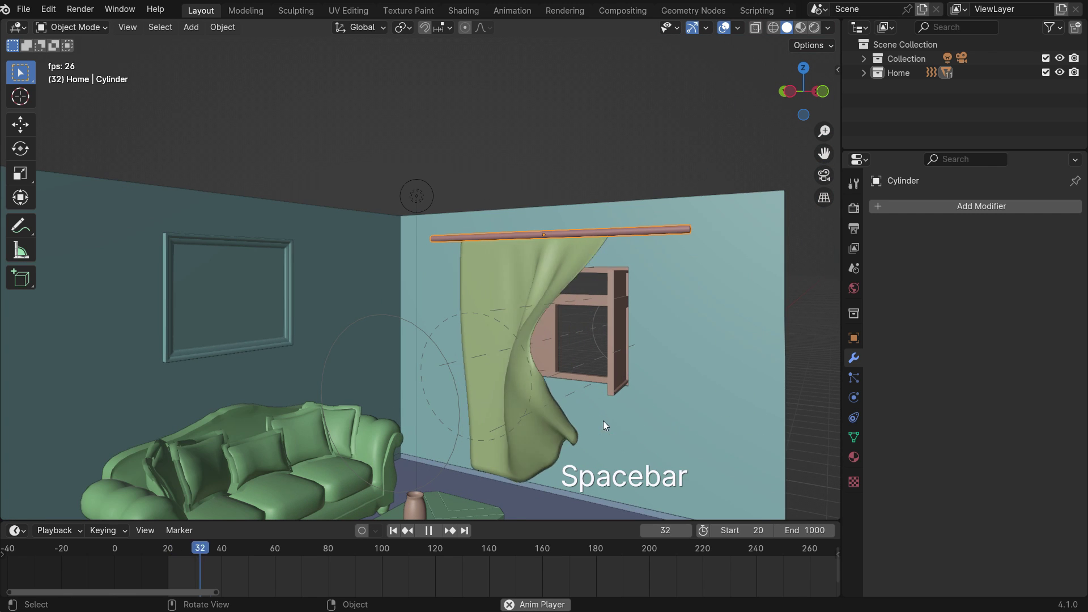
pyautogui.moveTo(551, 464); pyautogui.dragTo(543, 424, button='middle')
pyautogui.press('space')
# Enlarge the lower area, make it a Shader Editor, and switch to Rendered shading
pyautogui.moveTo(545, 521); pyautogui.dragTo(545, 363)
pyautogui.click(17, 372)
pyautogui.click(51, 501)
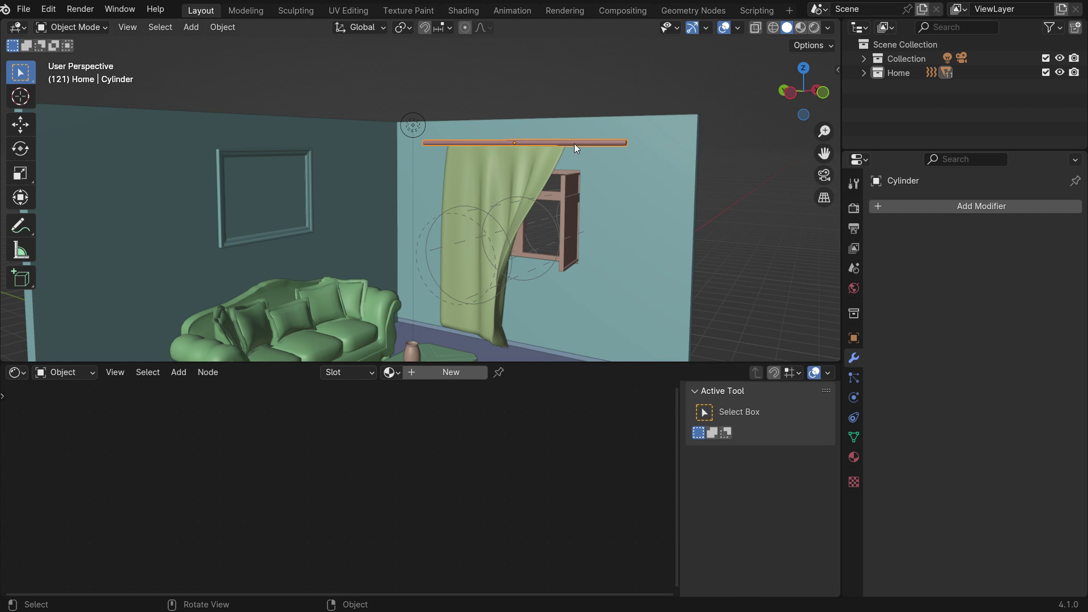
pyautogui.press('z')
pyautogui.scroll(3, 516, 246)
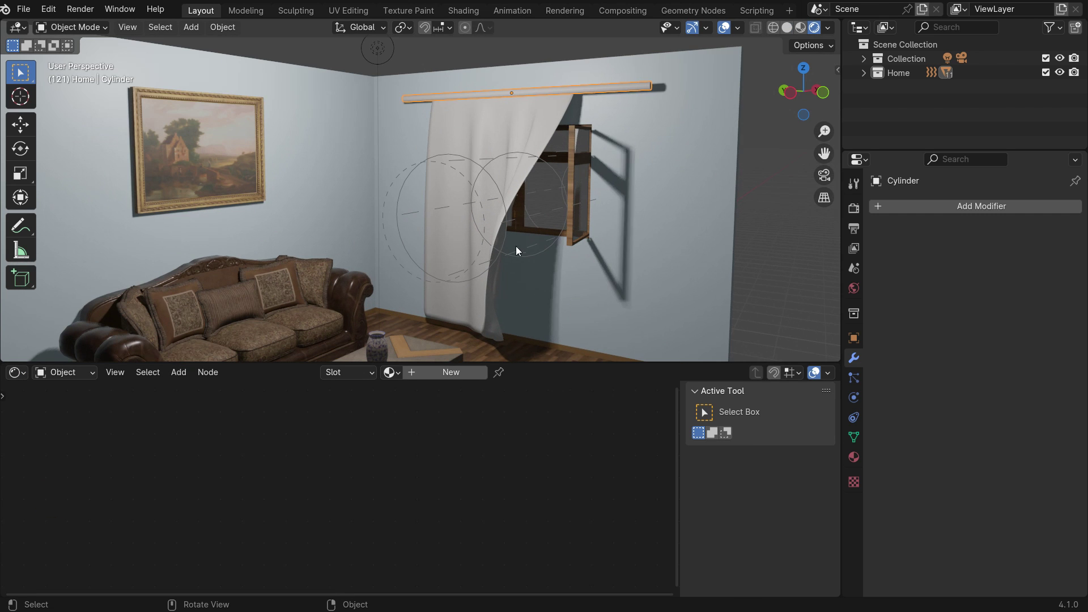
# Give the rod a new material with Metallic 1 and a dark Base Color
pyautogui.click(450, 373)
pyautogui.scroll(3, 308, 504)
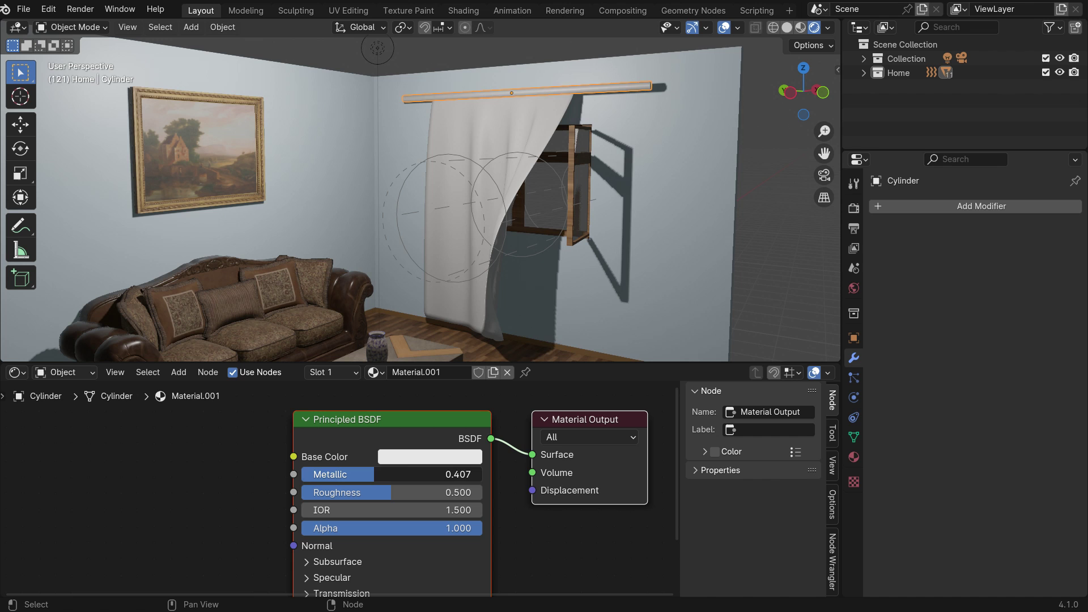
pyautogui.moveTo(374, 474); pyautogui.dragTo(483, 474)
pyautogui.click(429, 457)
pyautogui.moveTo(543, 238); pyautogui.dragTo(543, 264)
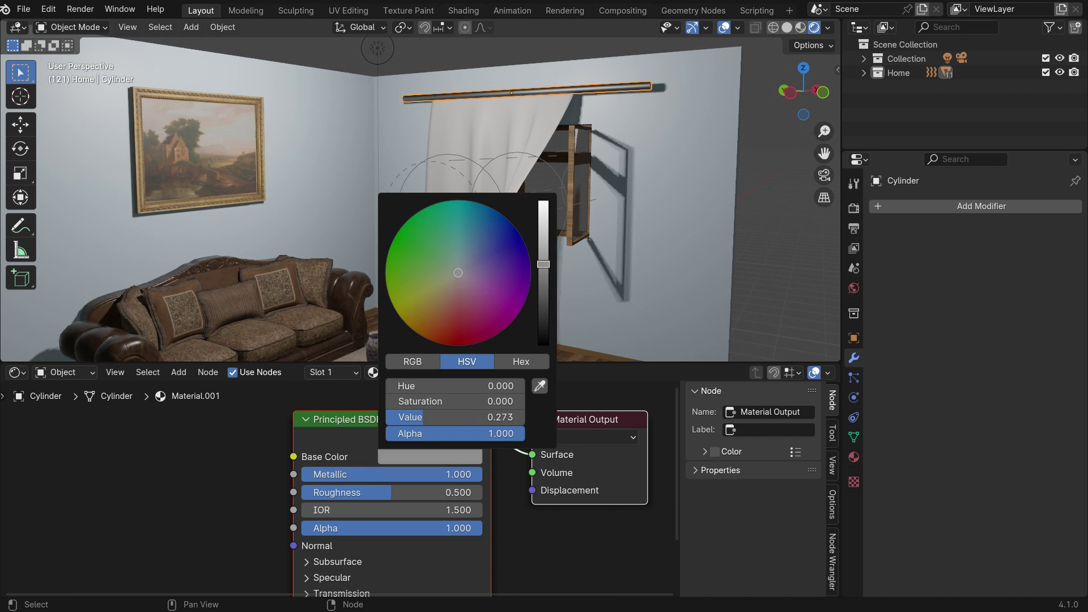
# Add a new material to the curtain and start Principled texture setup with Ctrl+Shift+T
pyautogui.click(585, 132)
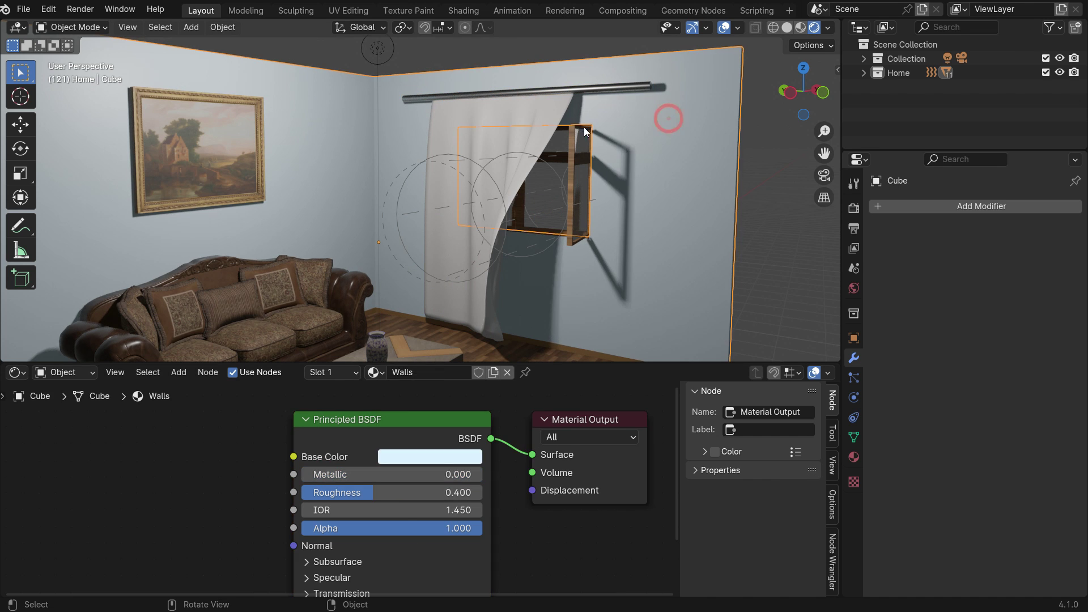
pyautogui.click(549, 104)
pyautogui.click(409, 373)
pyautogui.scroll(2, 408, 464)
pyautogui.click(413, 415)
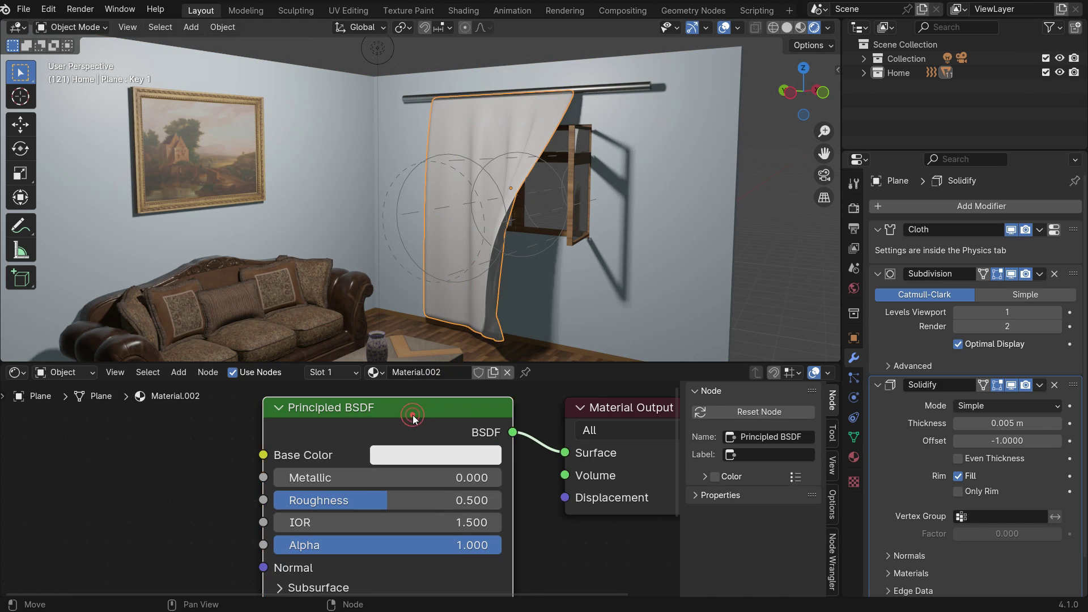
pyautogui.hotkey('ctrl', 'shift', 't')
# Load all seven fabric_137-2K images from Desktop/Curtain into the curtain material
pyautogui.click(359, 219)
pyautogui.scroll(-2, 540, 308)
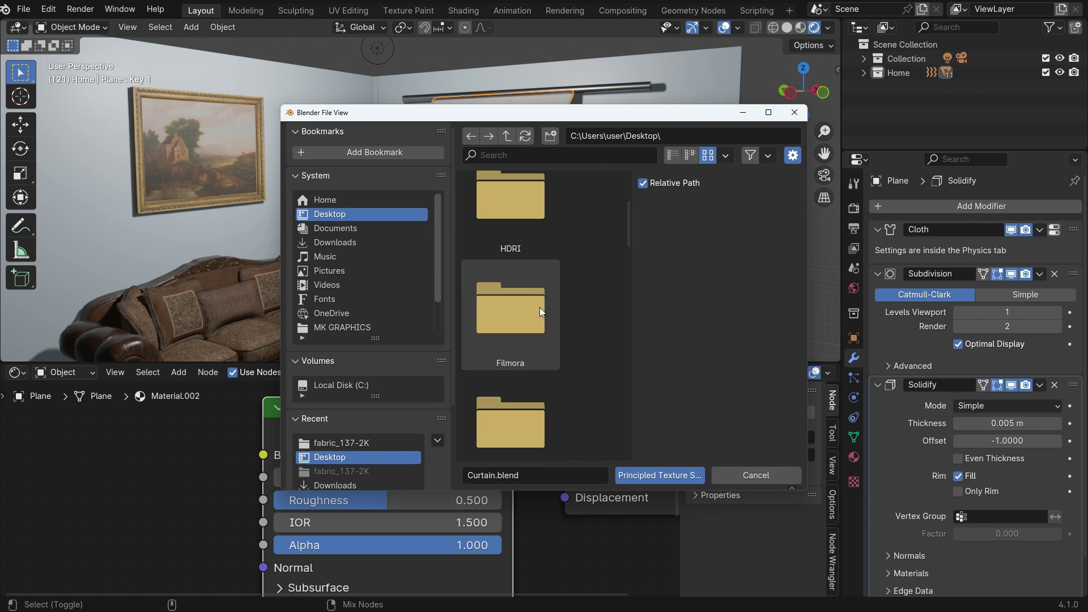
pyautogui.click(538, 309)
pyautogui.click(513, 219)
pyautogui.press('a')
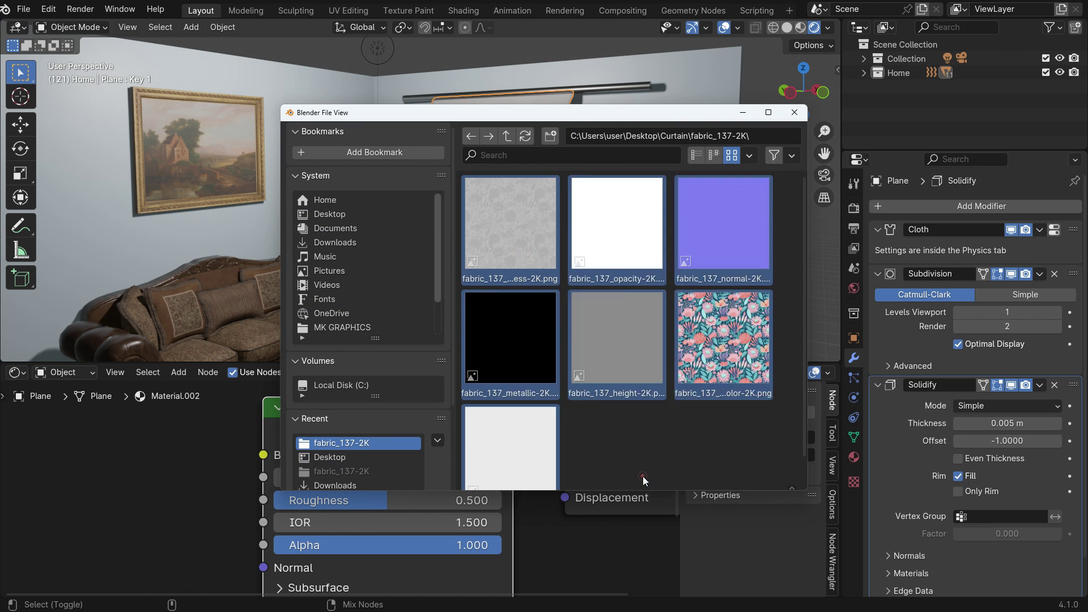
pyautogui.press('Return')
# Play the textured curtain's wind animation and hide the Wind force field
pyautogui.moveTo(545, 282)
pyautogui.mouseDown(button='middle')
pyautogui.moveTo(577, 297)
pyautogui.moveTo(559, 294)
pyautogui.mouseUp(button='middle')
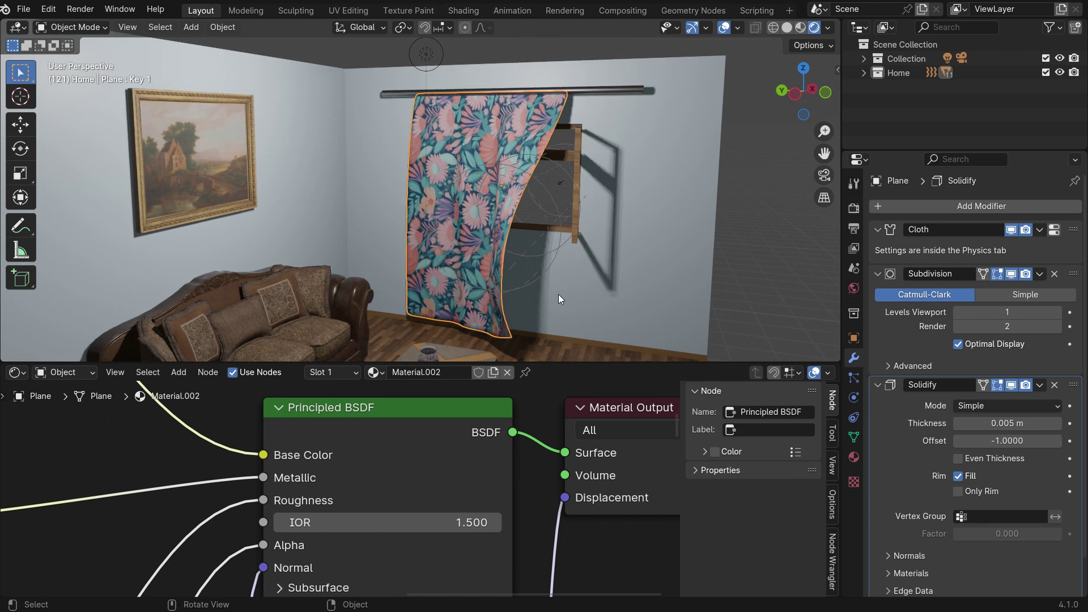
pyautogui.press('space')
pyautogui.moveTo(730, 240); pyautogui.dragTo(522, 240, button='middle')
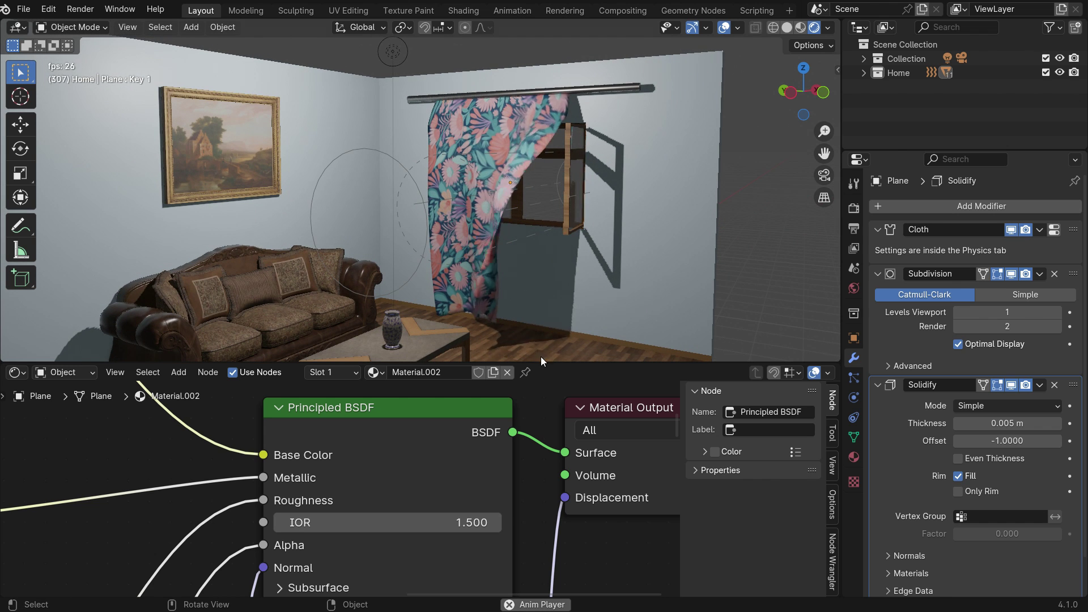
pyautogui.moveTo(541, 362); pyautogui.dragTo(540, 411)
pyautogui.click(427, 238)
pyautogui.press('h')
pyautogui.scroll(2, 476, 261)
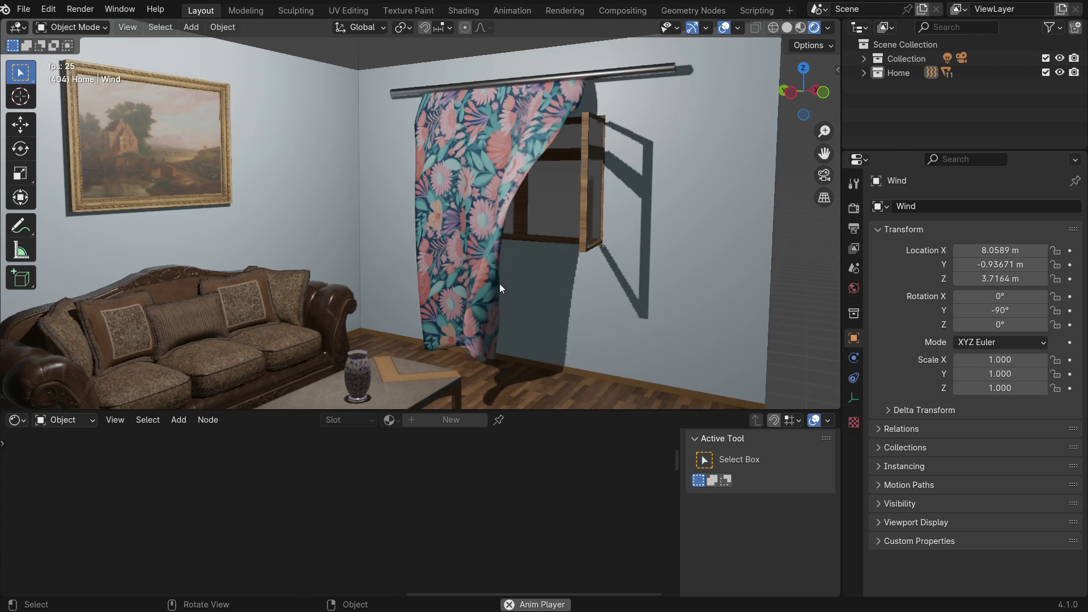
pyautogui.scroll(-3, 508, 283)
pyautogui.scroll(4, 518, 301)
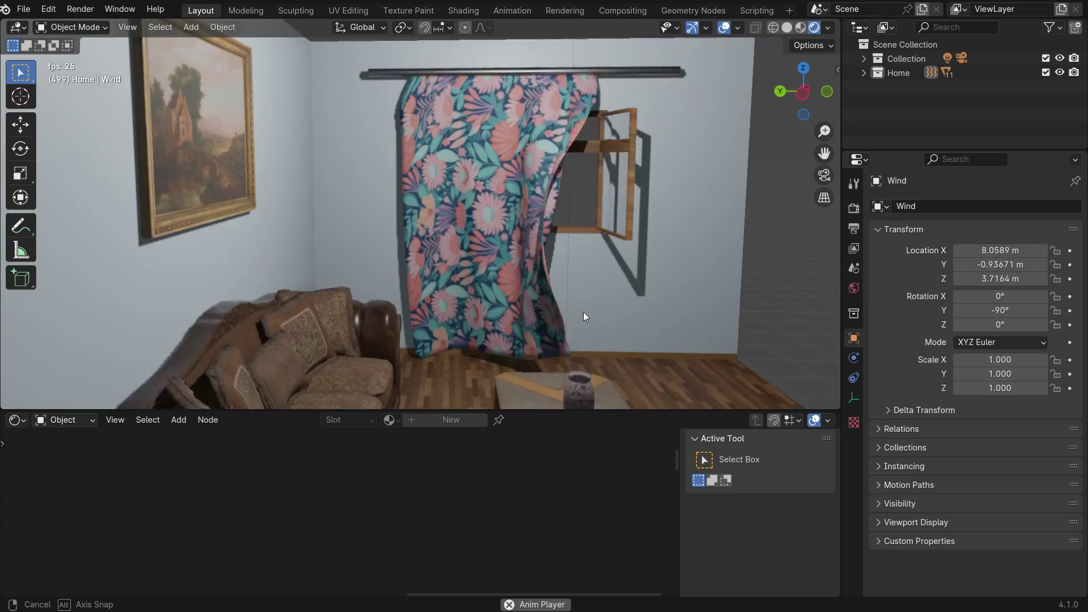